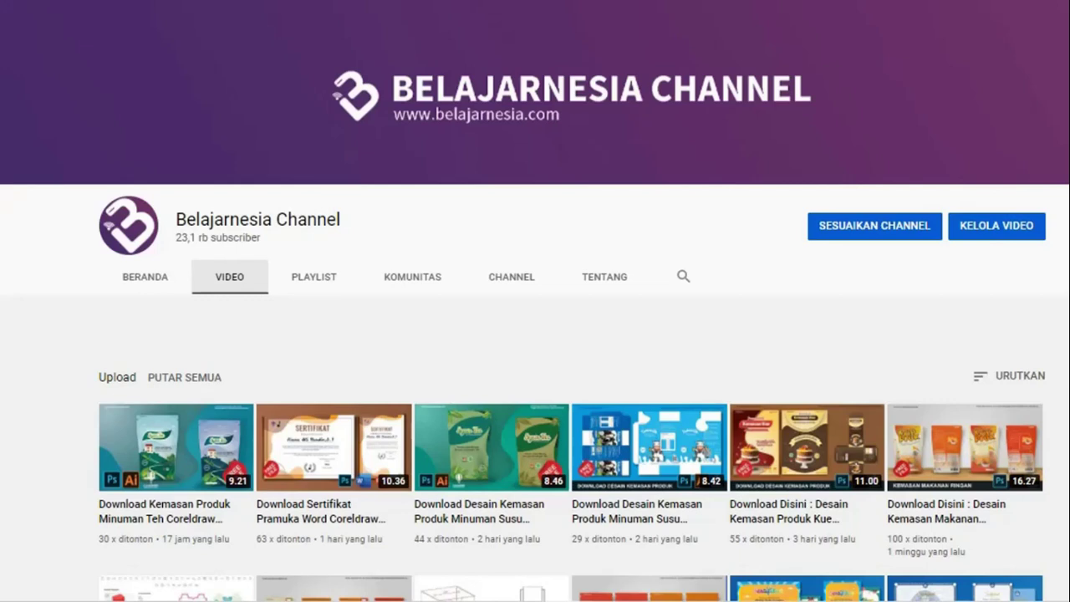
Scroll down the channel's video list to the certificate template video thumbnails
{"action": "scroll", "coordinate": [535, 334], "scroll_direction": "down", "scroll_amount": 3}
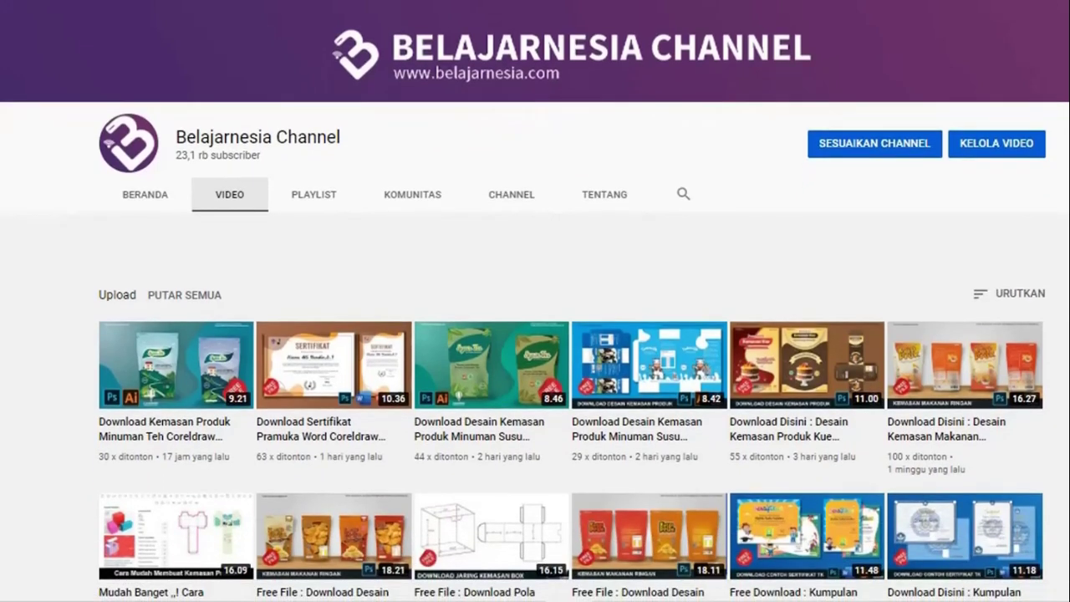
{"action": "scroll", "coordinate": [535, 334], "scroll_direction": "down", "scroll_amount": 3}
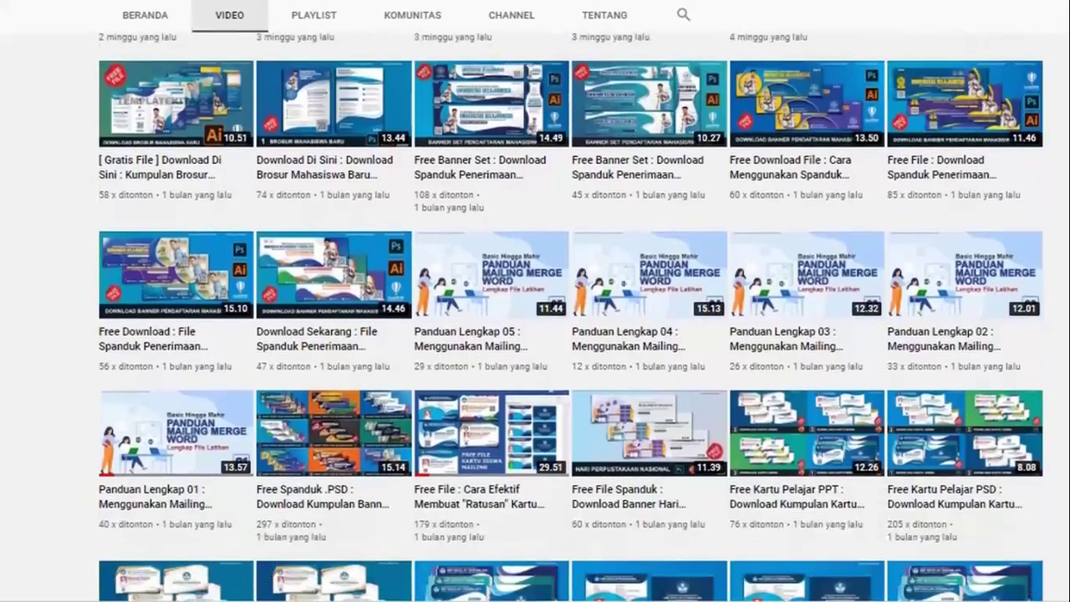
{"action": "scroll", "coordinate": [535, 335], "scroll_direction": "down", "scroll_amount": 3}
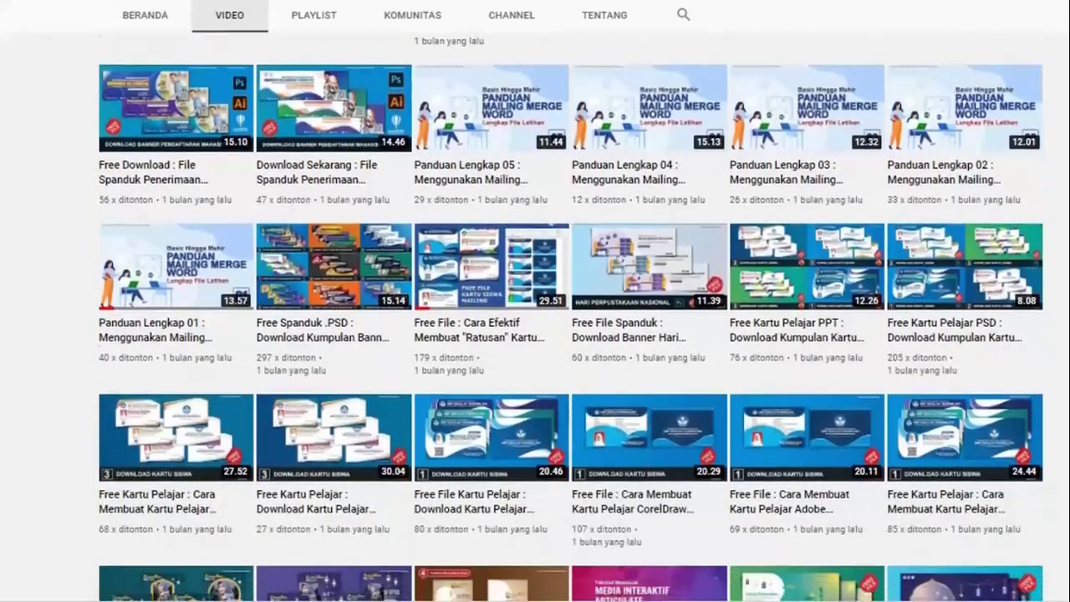
{"action": "scroll", "coordinate": [535, 334], "scroll_direction": "down", "scroll_amount": 3}
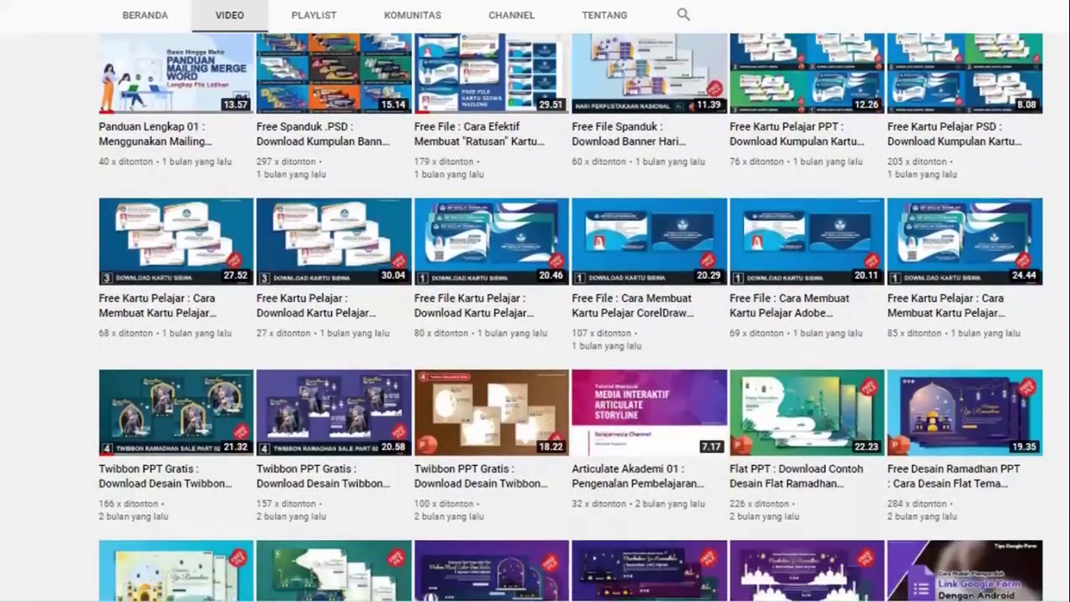
{"action": "scroll", "coordinate": [535, 334], "scroll_direction": "down", "scroll_amount": 1}
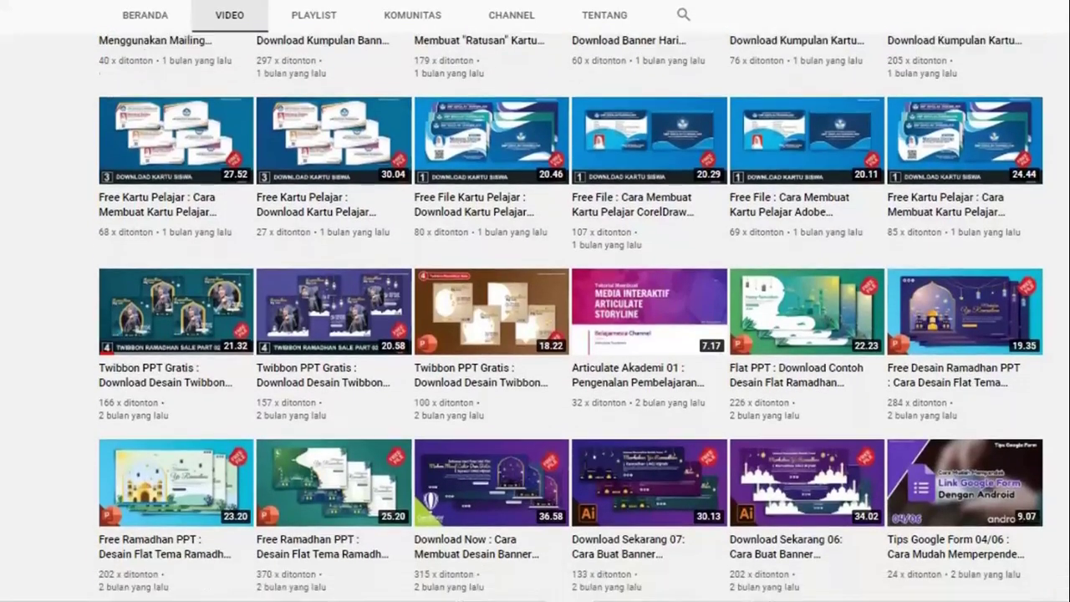
{"action": "scroll", "coordinate": [535, 335], "scroll_direction": "down", "scroll_amount": 1}
{"action": "scroll", "coordinate": [535, 334], "scroll_direction": "down", "scroll_amount": 1}
{"action": "scroll", "coordinate": [535, 335], "scroll_direction": "down", "scroll_amount": 1}
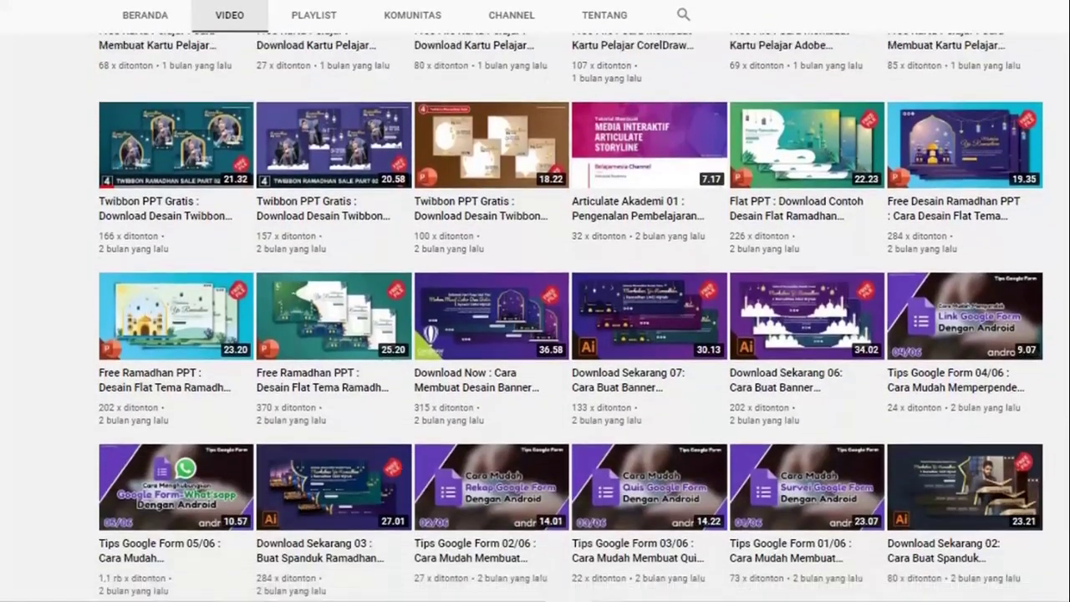
{"action": "scroll", "coordinate": [535, 335], "scroll_direction": "down", "scroll_amount": 1}
{"action": "scroll", "coordinate": [535, 334], "scroll_direction": "down", "scroll_amount": 1}
{"action": "scroll", "coordinate": [535, 335], "scroll_direction": "down", "scroll_amount": 1}
{"action": "scroll", "coordinate": [535, 334], "scroll_direction": "down", "scroll_amount": 1}
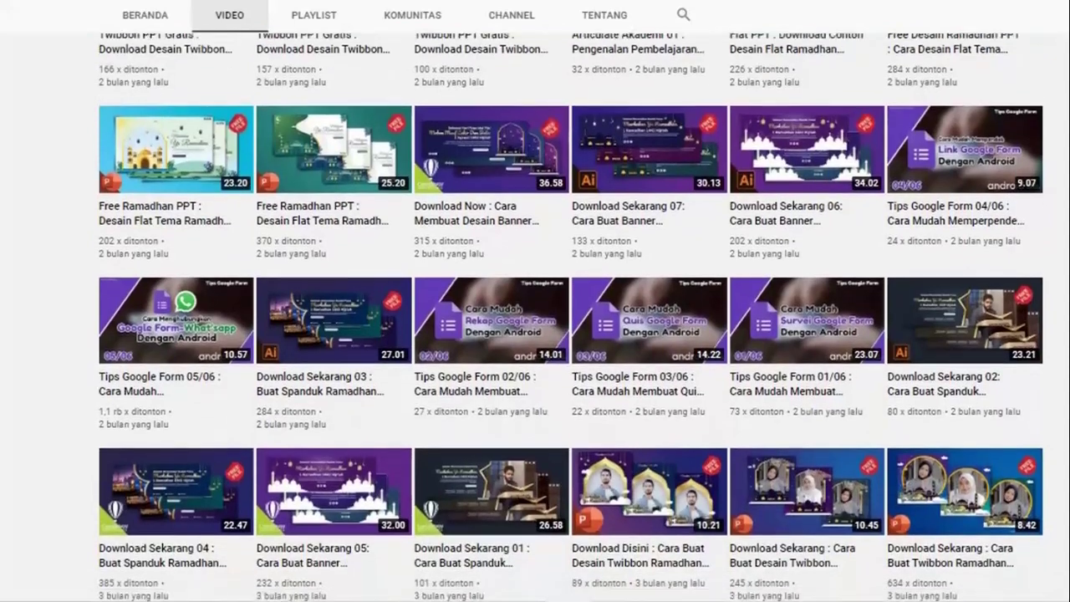
{"action": "scroll", "coordinate": [535, 334], "scroll_direction": "down", "scroll_amount": 1}
{"action": "scroll", "coordinate": [535, 334], "scroll_direction": "down", "scroll_amount": 1}
{"action": "scroll", "coordinate": [535, 334], "scroll_direction": "down", "scroll_amount": 1}
{"action": "scroll", "coordinate": [535, 334], "scroll_direction": "down", "scroll_amount": 1}
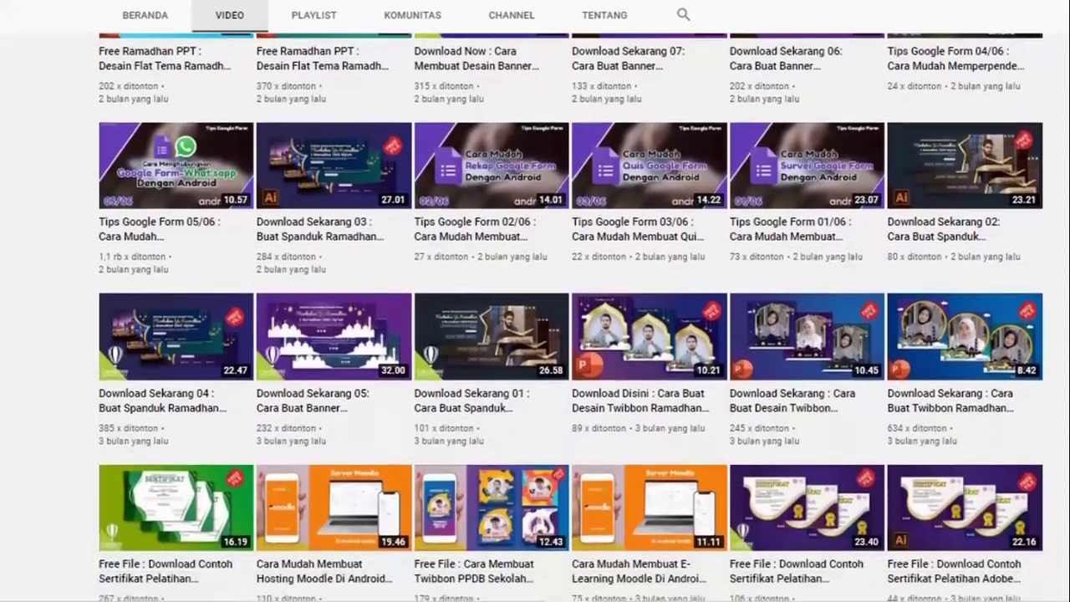
{"action": "scroll", "coordinate": [535, 335], "scroll_direction": "down", "scroll_amount": 1}
{"action": "scroll", "coordinate": [535, 334], "scroll_direction": "down", "scroll_amount": 1}
{"action": "scroll", "coordinate": [535, 335], "scroll_direction": "down", "scroll_amount": 1}
{"action": "scroll", "coordinate": [535, 334], "scroll_direction": "down", "scroll_amount": 1}
{"action": "scroll", "coordinate": [535, 335], "scroll_direction": "down", "scroll_amount": 1}
{"action": "scroll", "coordinate": [535, 335], "scroll_direction": "down", "scroll_amount": 1}
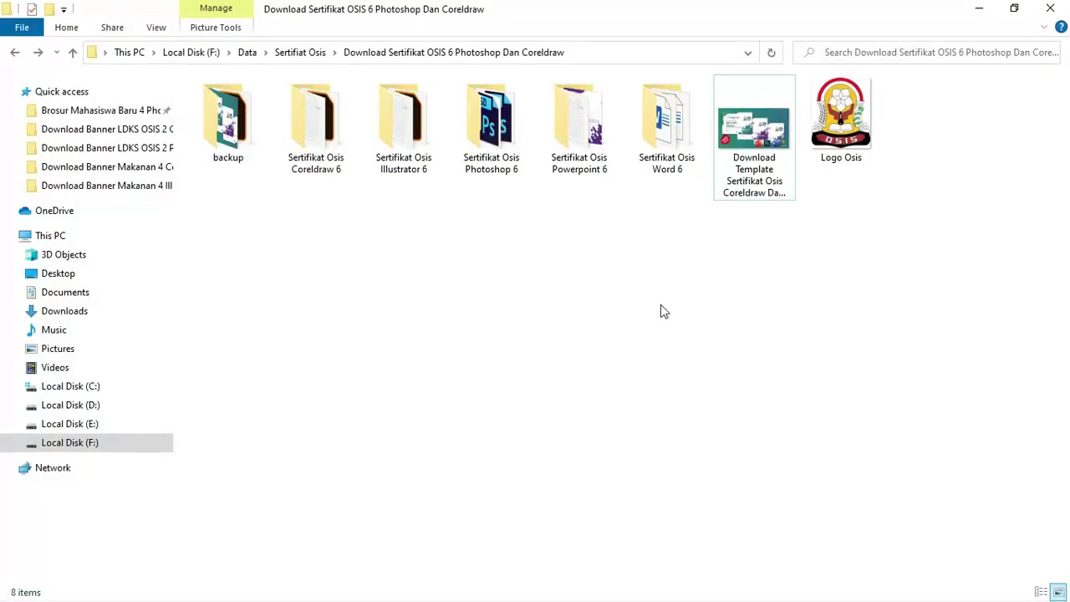
Inspect the template file in the Sertifikat Osis Coreldraw 6 folder
{"action": "left_click_drag", "start_coordinate": [687, 203], "coordinate": [316, 134]}
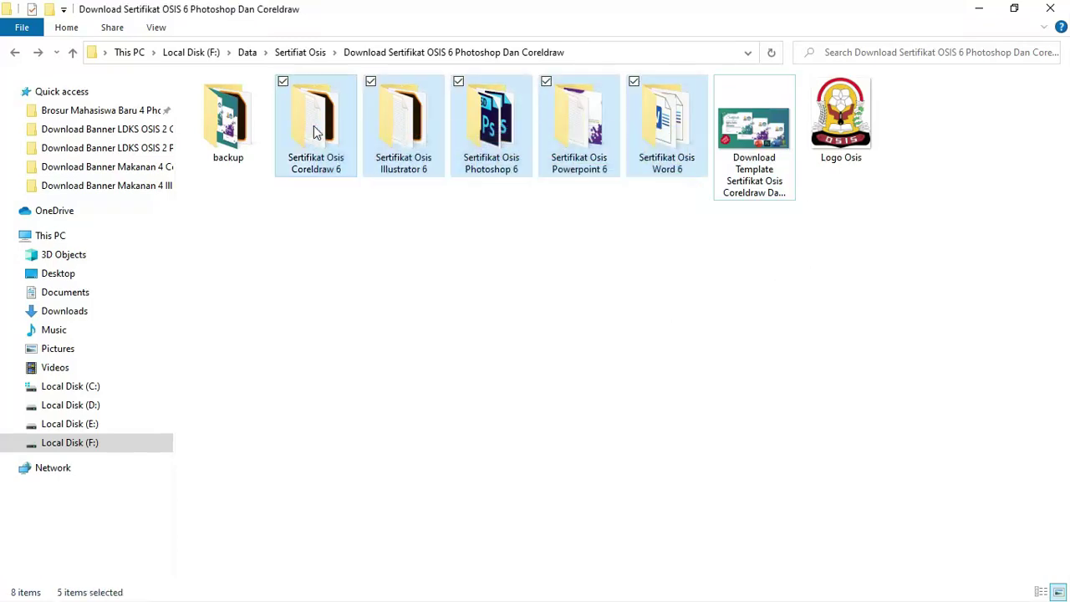
{"action": "double_click", "coordinate": [316, 127]}
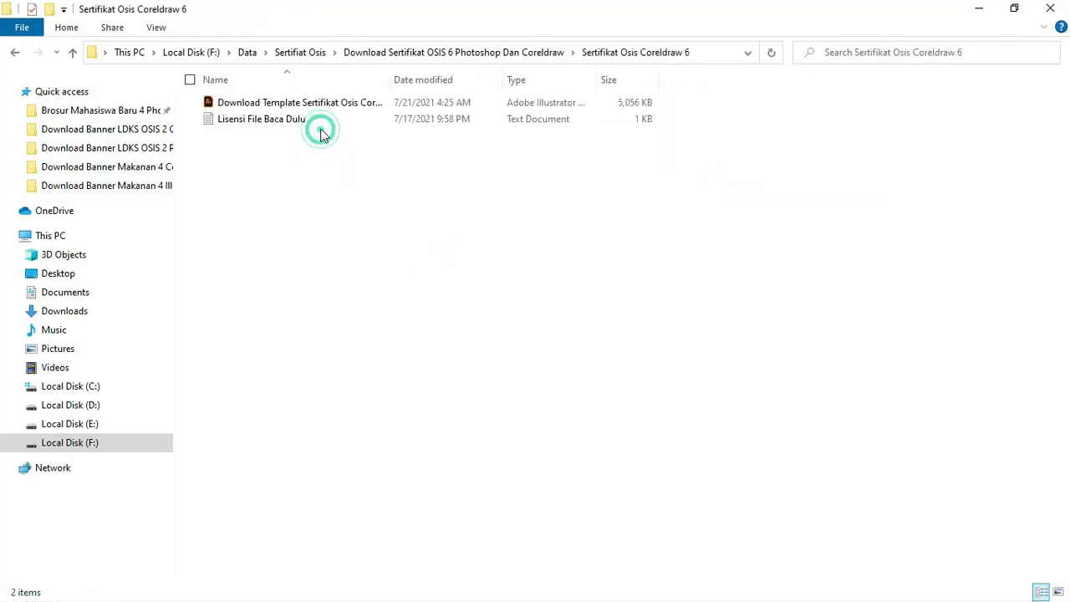
{"action": "left_click", "coordinate": [304, 103]}
{"action": "right_click", "coordinate": [304, 103]}
{"action": "mouse_move", "coordinate": [518, 214]}
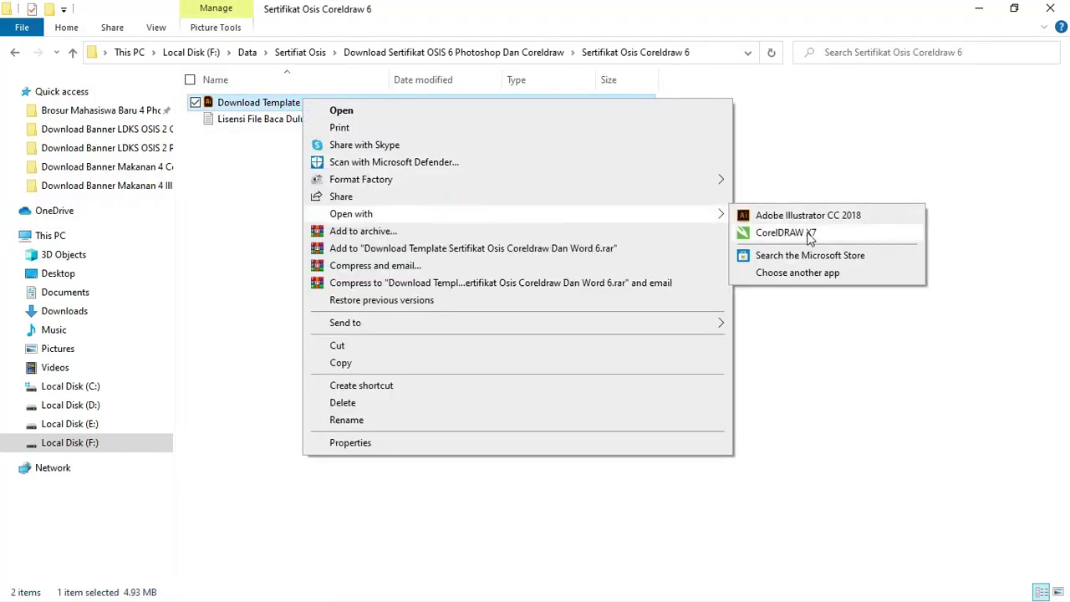
{"action": "left_click", "coordinate": [805, 361]}
{"action": "key", "text": "BackSpace"}
Inspect the Illustrator template file in the Sertifikat Osis Illustrator 6 folder
{"action": "double_click", "coordinate": [399, 108]}
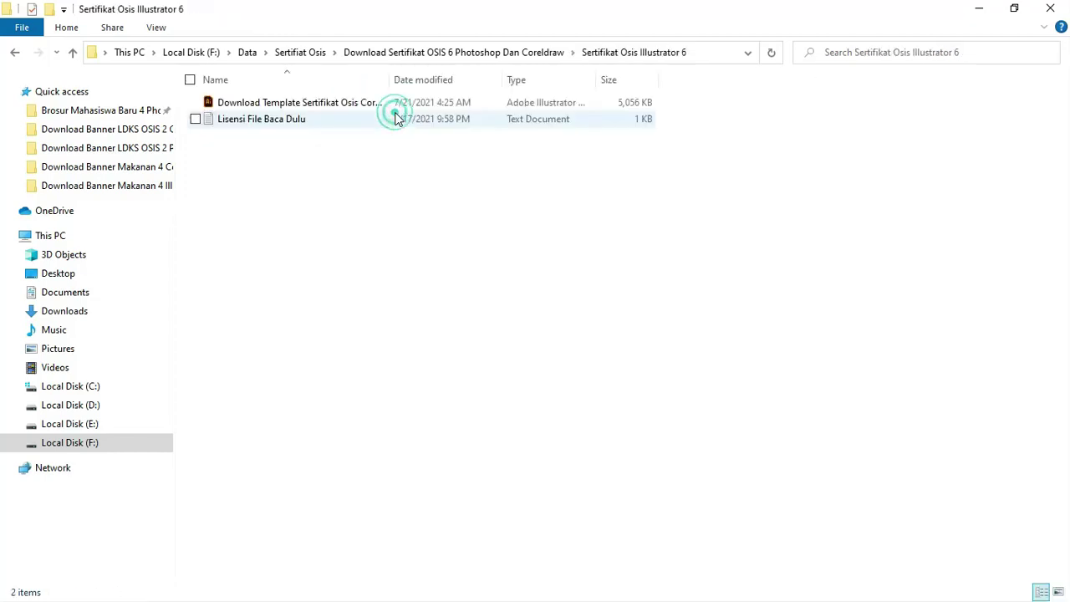
{"action": "left_click", "coordinate": [367, 103]}
{"action": "right_click", "coordinate": [368, 104]}
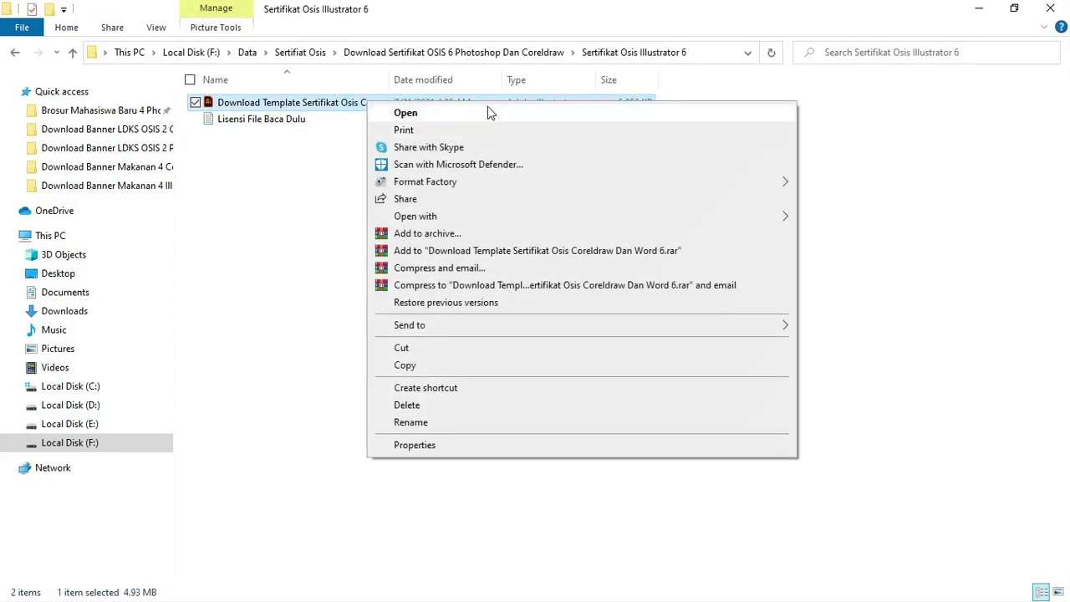
{"action": "left_click", "coordinate": [299, 164]}
{"action": "key", "text": "BackSpace"}
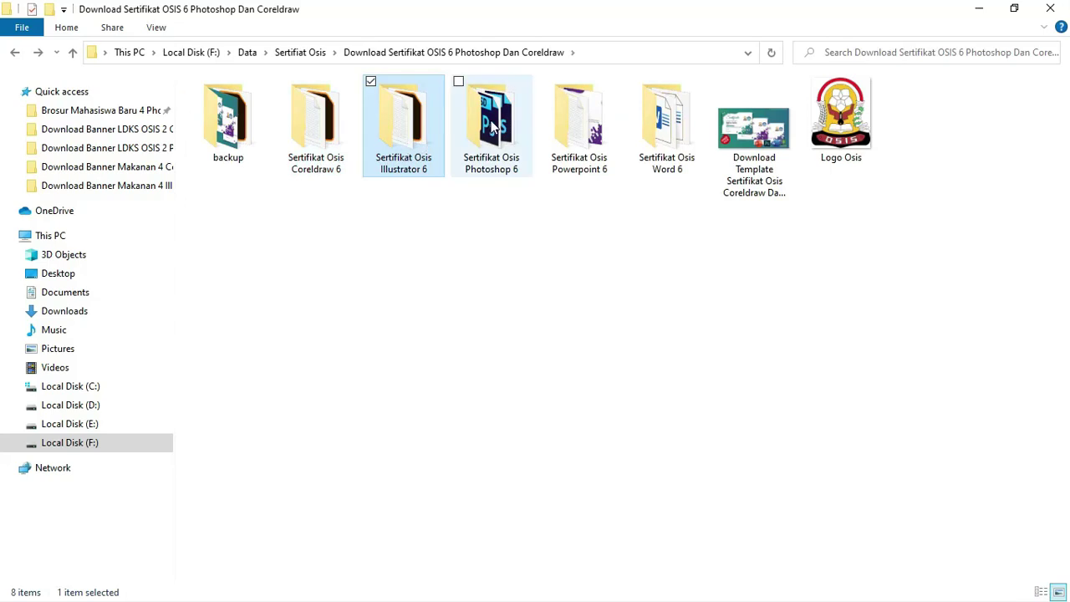
Inspect the three Photoshop template files in the Sertifikat Osis Photoshop 6 folder
{"action": "double_click", "coordinate": [490, 119]}
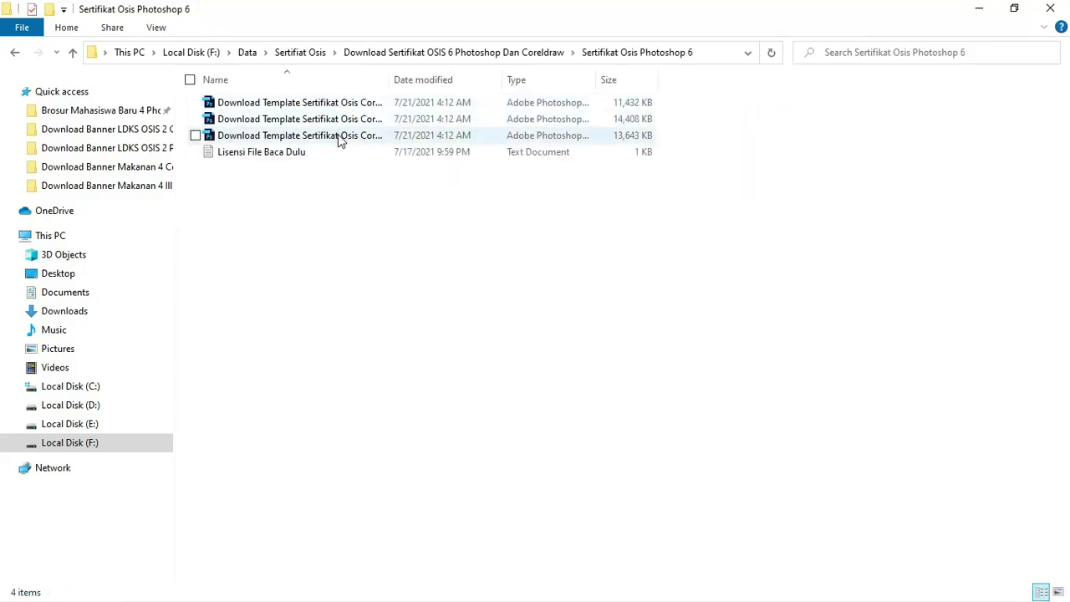
{"action": "mouse_move", "coordinate": [708, 134]}
{"action": "left_mouse_down"}
{"action": "mouse_move", "coordinate": [400, 124]}
{"action": "mouse_move", "coordinate": [351, 104]}
{"action": "left_mouse_up"}
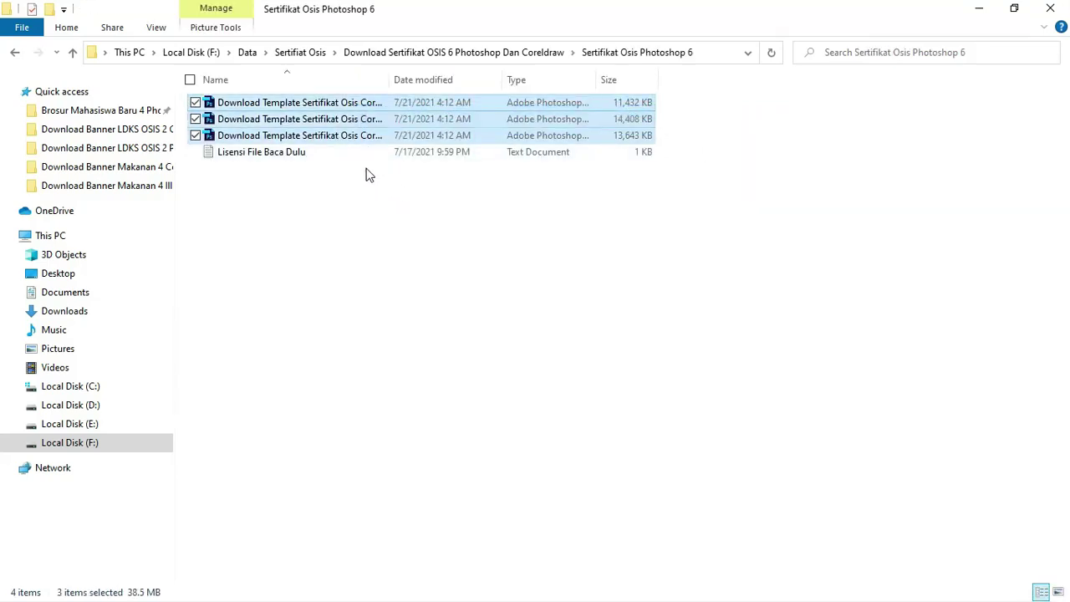
{"action": "right_click", "coordinate": [354, 135]}
{"action": "left_click", "coordinate": [335, 222]}
{"action": "key", "text": "BackSpace"}
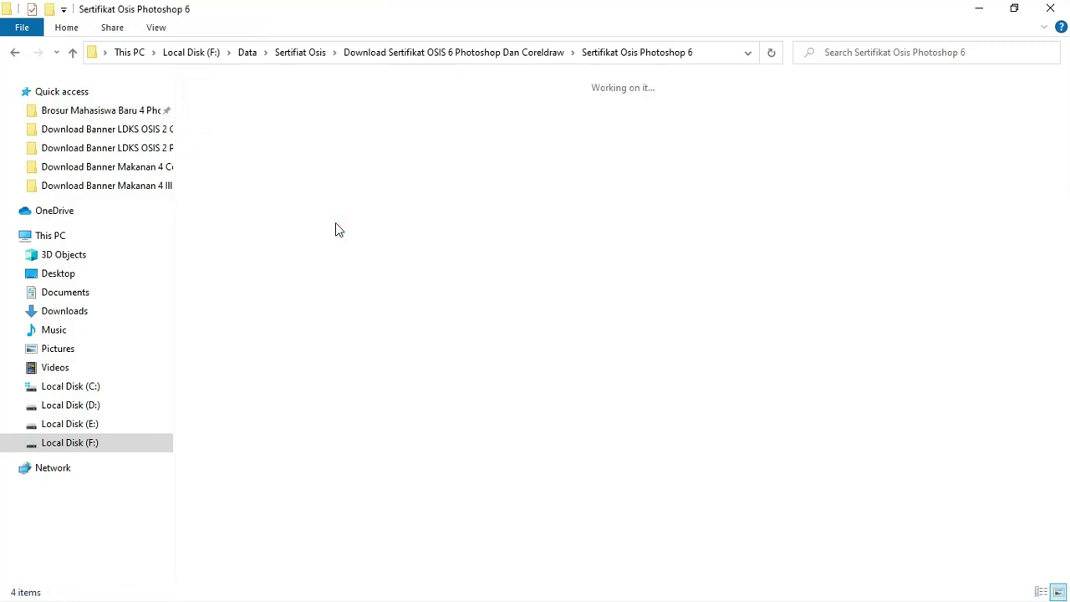
Inspect the PowerPoint certificate design in the Sertifikat Osis Powerpoint 6 folder
{"action": "left_click", "coordinate": [592, 136]}
{"action": "double_click", "coordinate": [592, 135]}
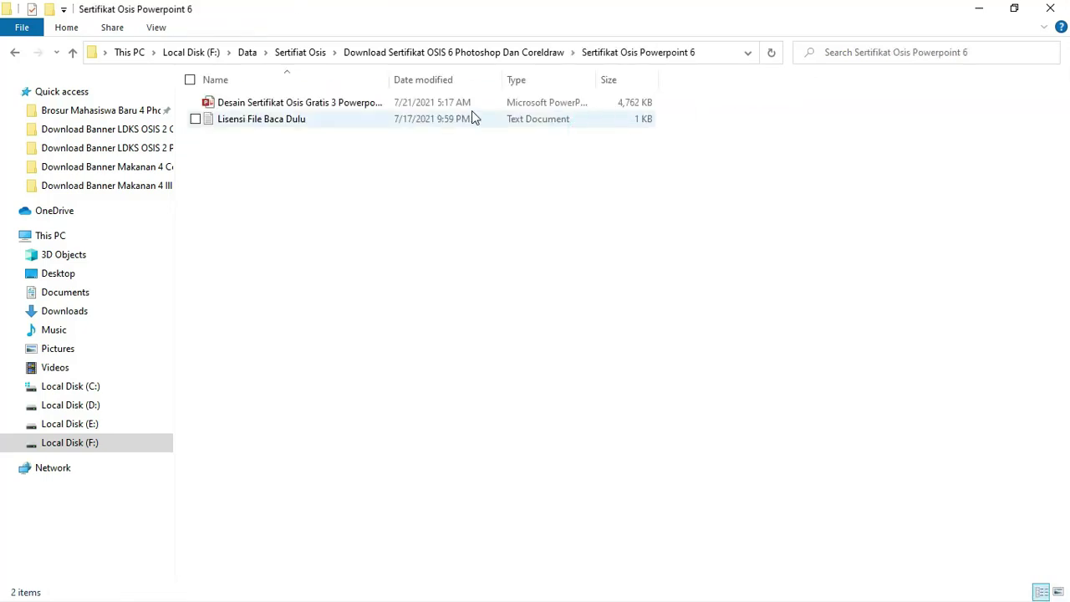
{"action": "left_click", "coordinate": [346, 104]}
{"action": "right_click", "coordinate": [343, 100]}
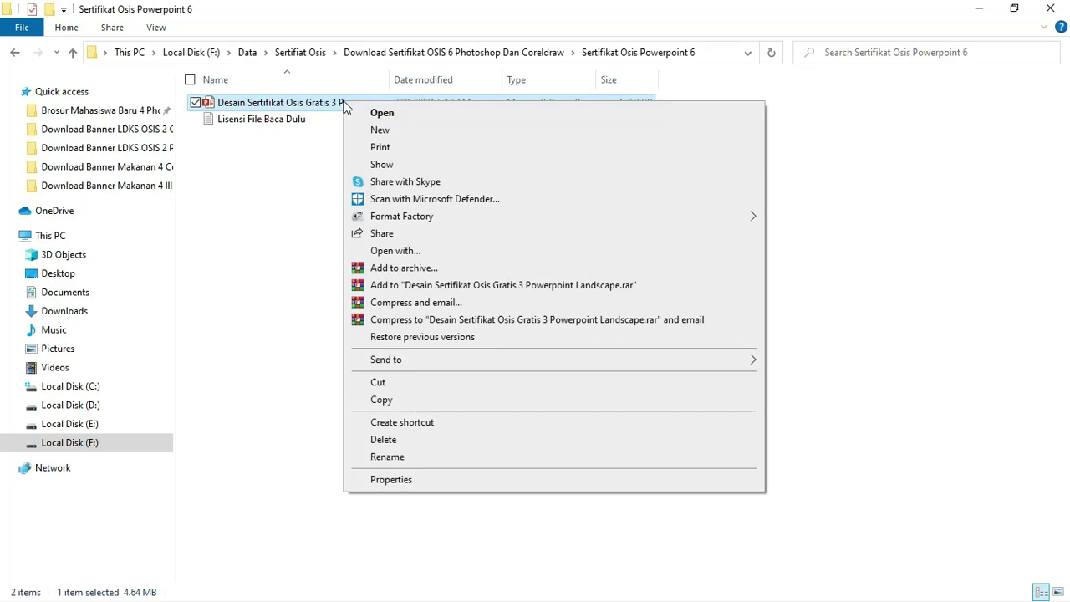
{"action": "left_click", "coordinate": [310, 143]}
{"action": "key", "text": "BackSpace"}
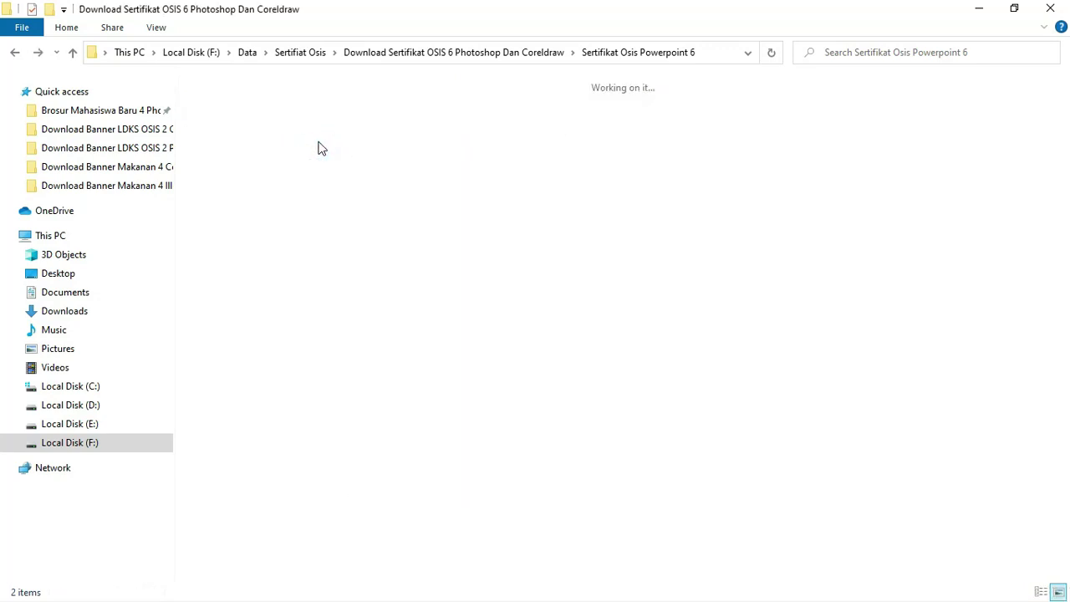
Inspect the three Word certificate files, then switch to the CorelDRAW X7 window
{"action": "left_click", "coordinate": [657, 104]}
{"action": "double_click", "coordinate": [657, 104]}
{"action": "left_click_drag", "start_coordinate": [692, 129], "coordinate": [354, 103]}
{"action": "right_click", "coordinate": [354, 104]}
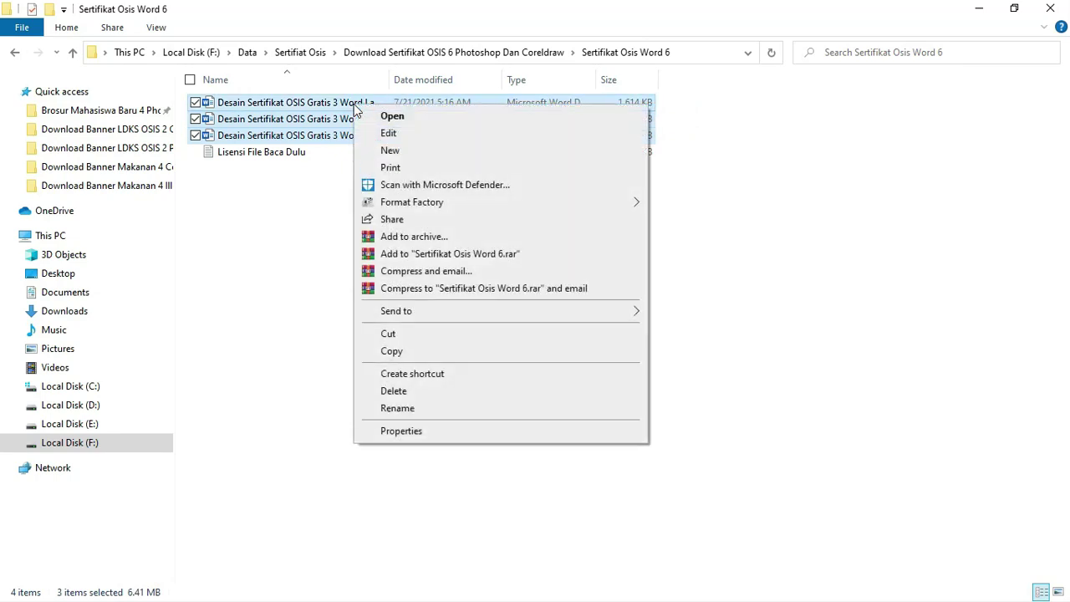
{"action": "left_click", "coordinate": [318, 204]}
{"action": "key", "text": "BackSpace"}
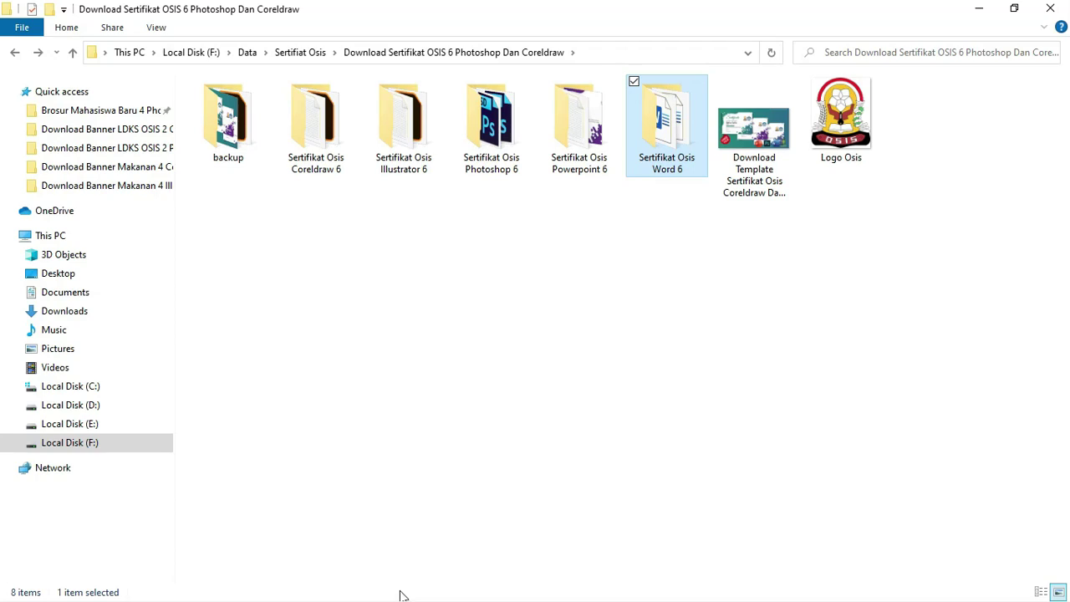
{"action": "key", "text": "alt+Tab"}
{"action": "key", "text": "alt+Tab"}
{"action": "key", "text": "alt+Tab"}
{"action": "key", "text": "alt+Tab"}
{"action": "key", "text": "alt+Tab"}
{"action": "key", "text": "alt+Tab"}
{"action": "key", "text": "alt+Tab"}
{"action": "key", "text": "alt+Tab"}
{"action": "key", "text": "alt+Tab"}
{"action": "key", "text": "alt+Tab"}
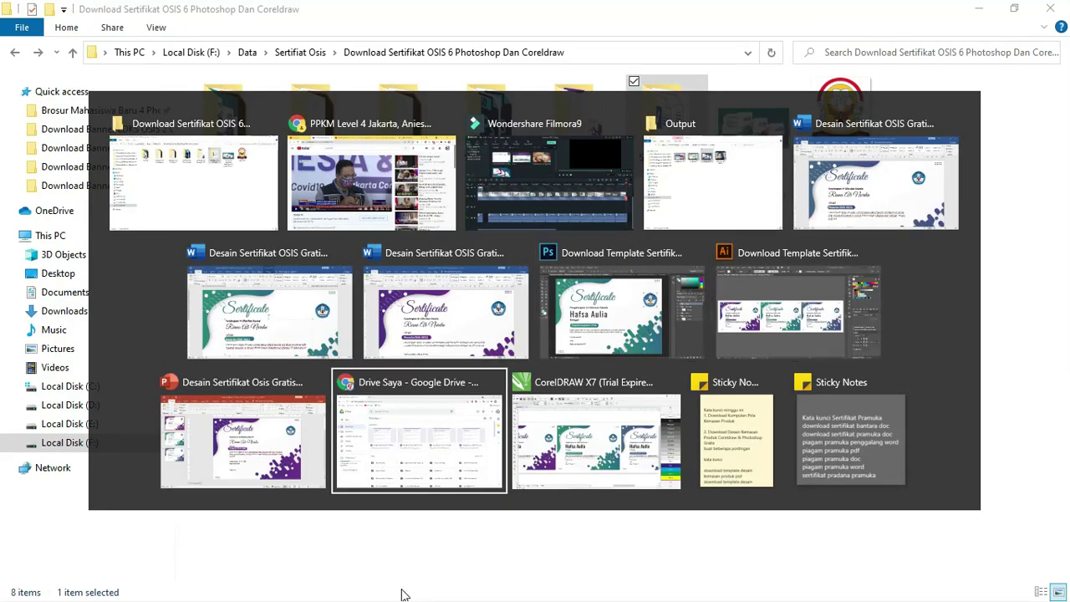
{"action": "key", "text": "alt+Tab"}
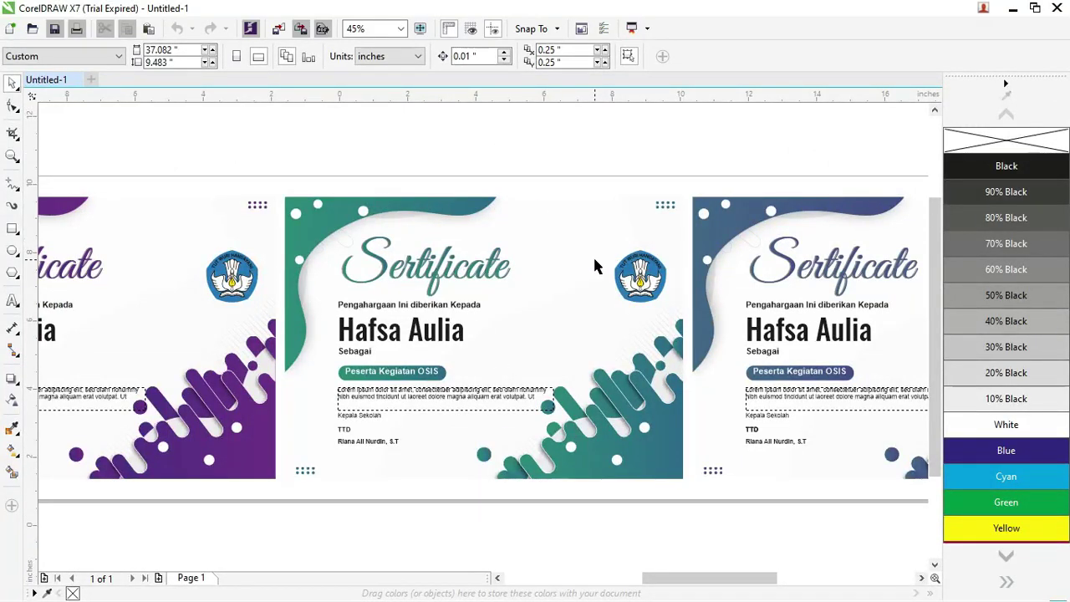
Zoom in on the purple, teal and blue certificate designs and return to the Pick tool
{"action": "scroll", "coordinate": [590, 260], "scroll_direction": "down", "scroll_amount": 2}
{"action": "scroll", "coordinate": [590, 260], "scroll_direction": "up", "scroll_amount": 4}
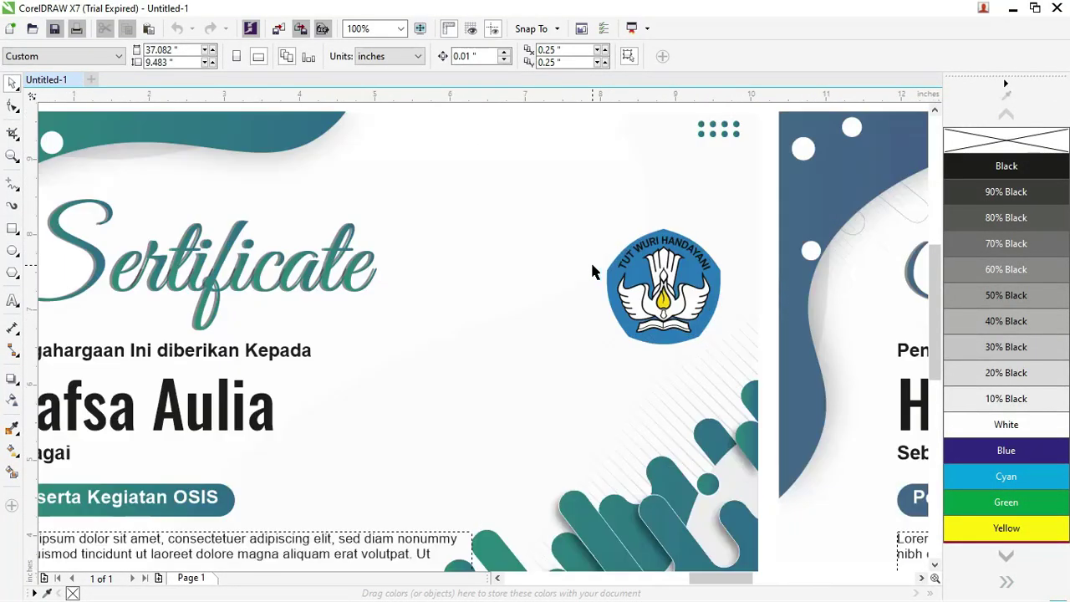
{"action": "scroll", "coordinate": [590, 260], "scroll_direction": "down", "scroll_amount": 2}
{"action": "scroll", "coordinate": [592, 269], "scroll_direction": "down", "scroll_amount": 3}
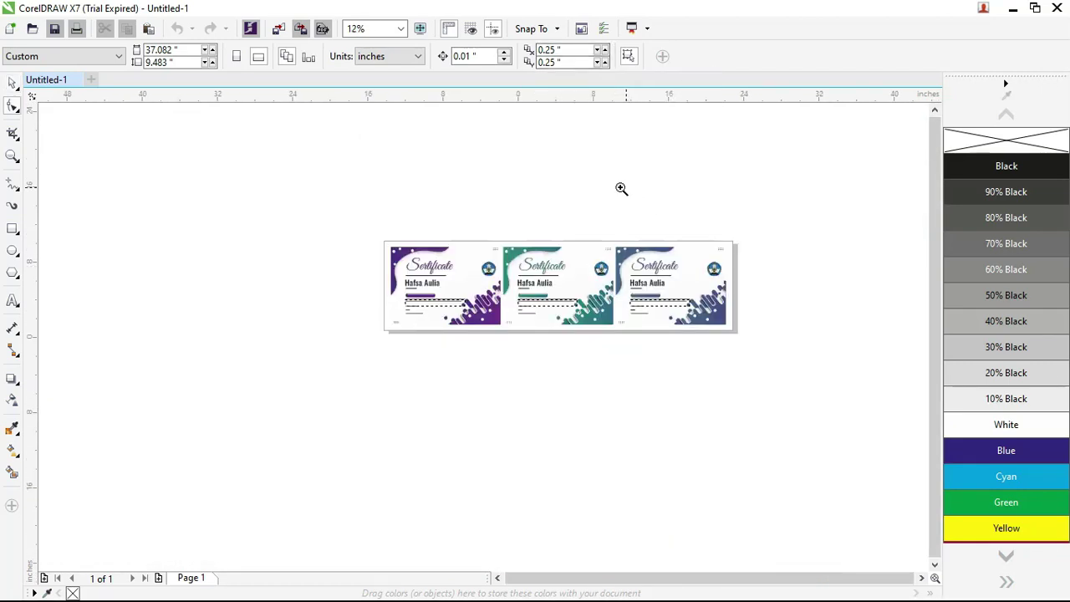
{"action": "key", "text": "z"}
{"action": "left_click_drag", "start_coordinate": [331, 187], "coordinate": [820, 384]}
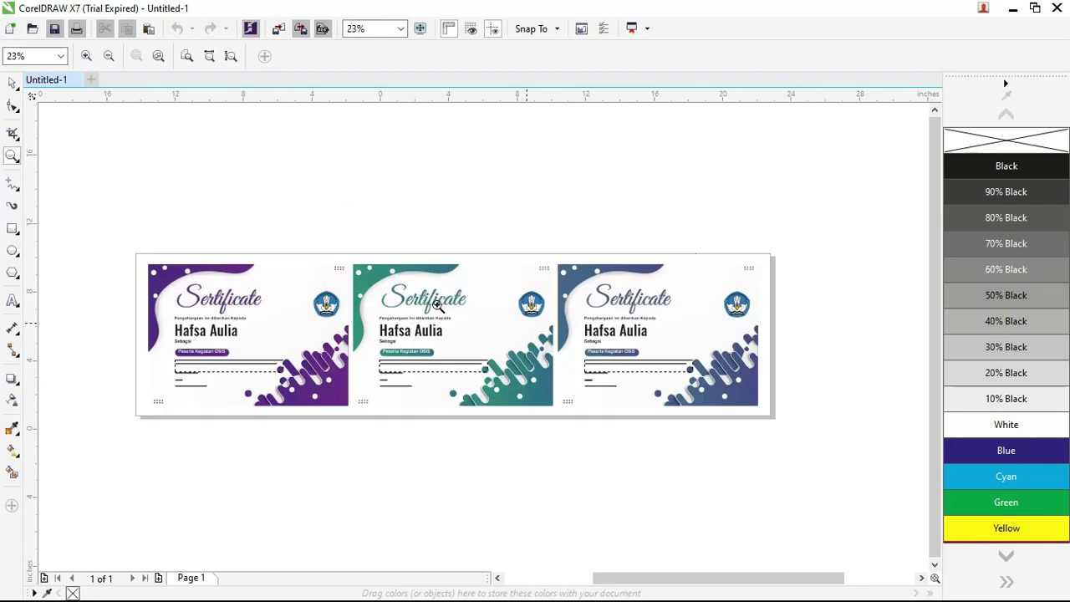
{"action": "left_click_drag", "start_coordinate": [57, 197], "coordinate": [823, 475]}
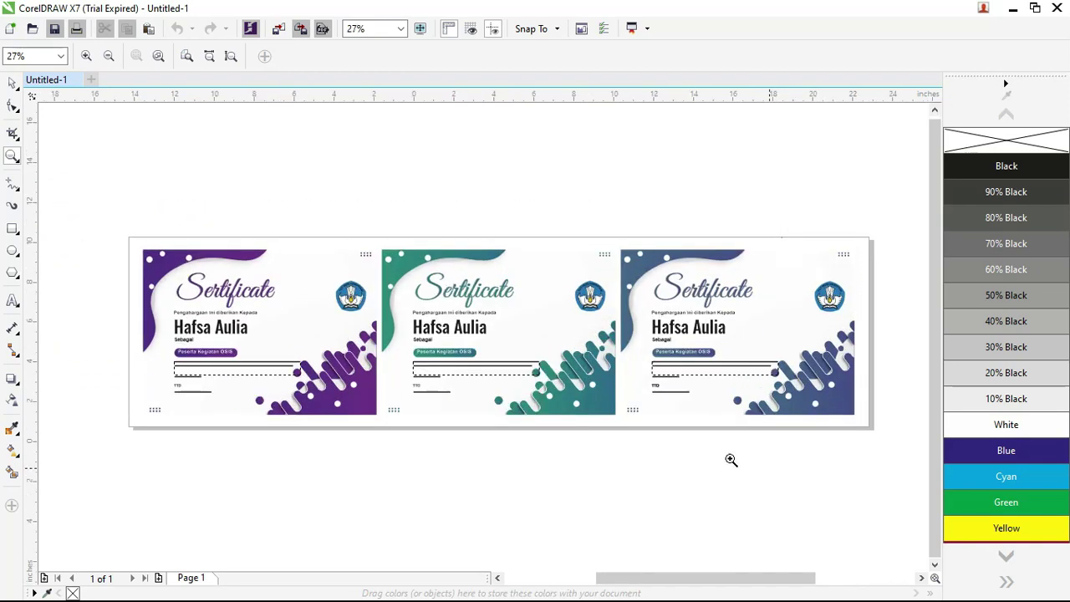
{"action": "left_click", "coordinate": [13, 83]}
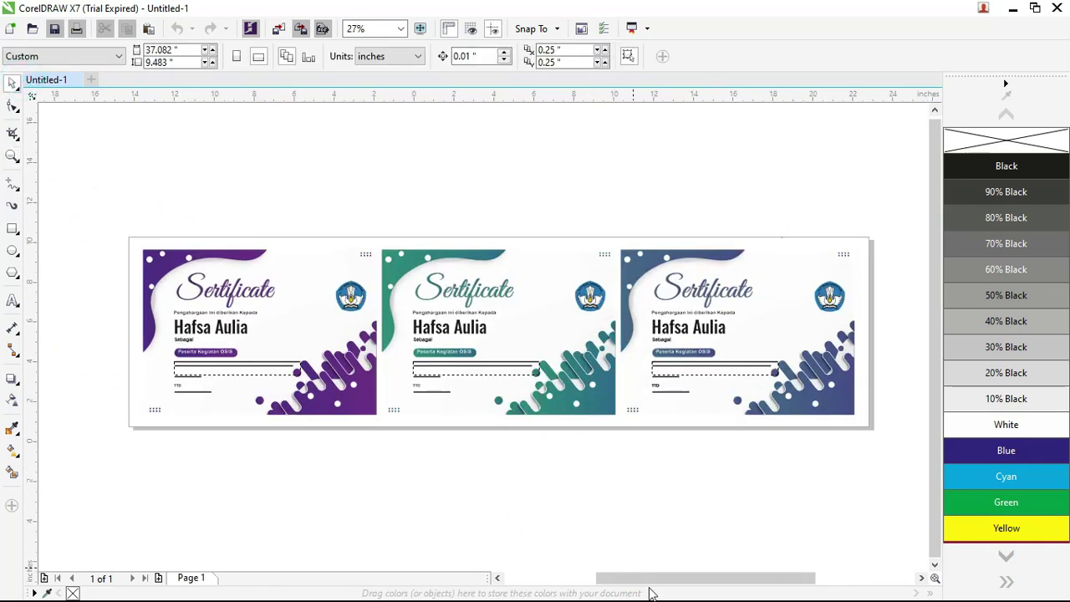
{"action": "left_click_drag", "start_coordinate": [650, 582], "coordinate": [635, 579]}
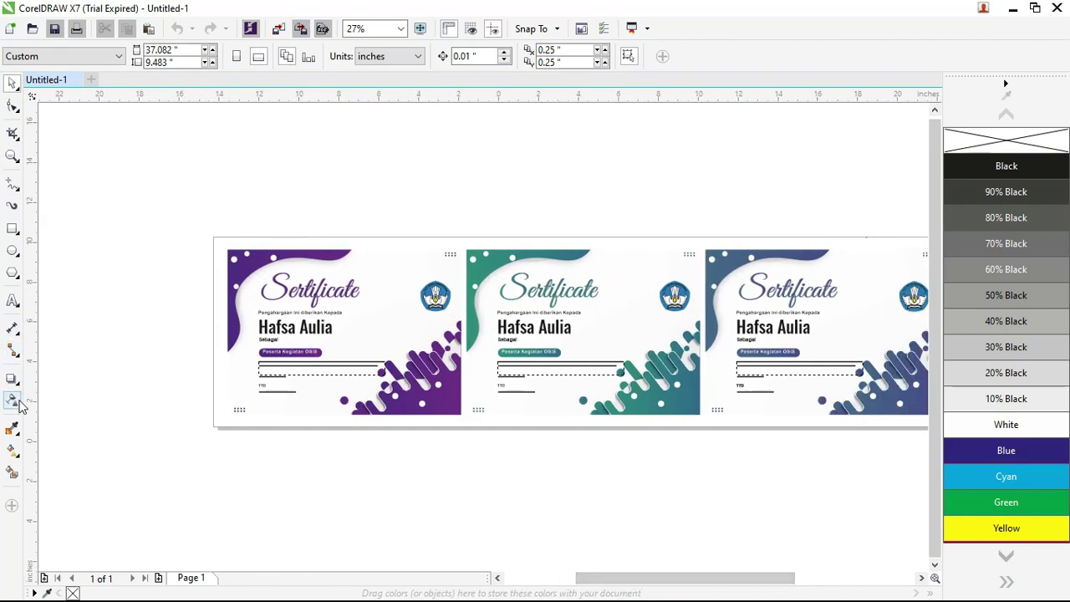
Set the page size to A4 in landscape orientation
{"action": "left_click", "coordinate": [117, 56]}
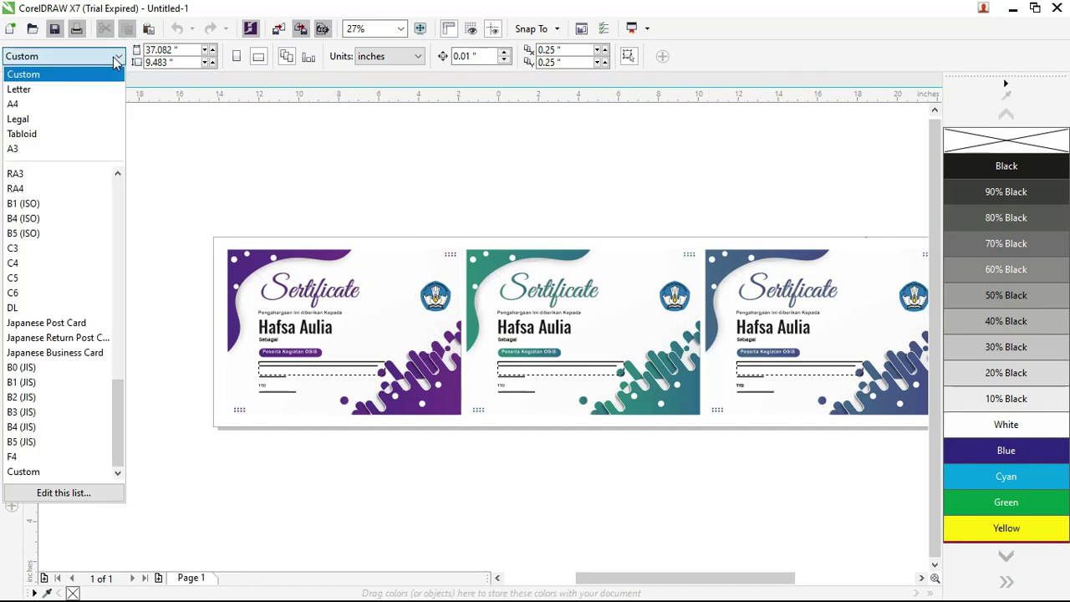
{"action": "left_click", "coordinate": [84, 105]}
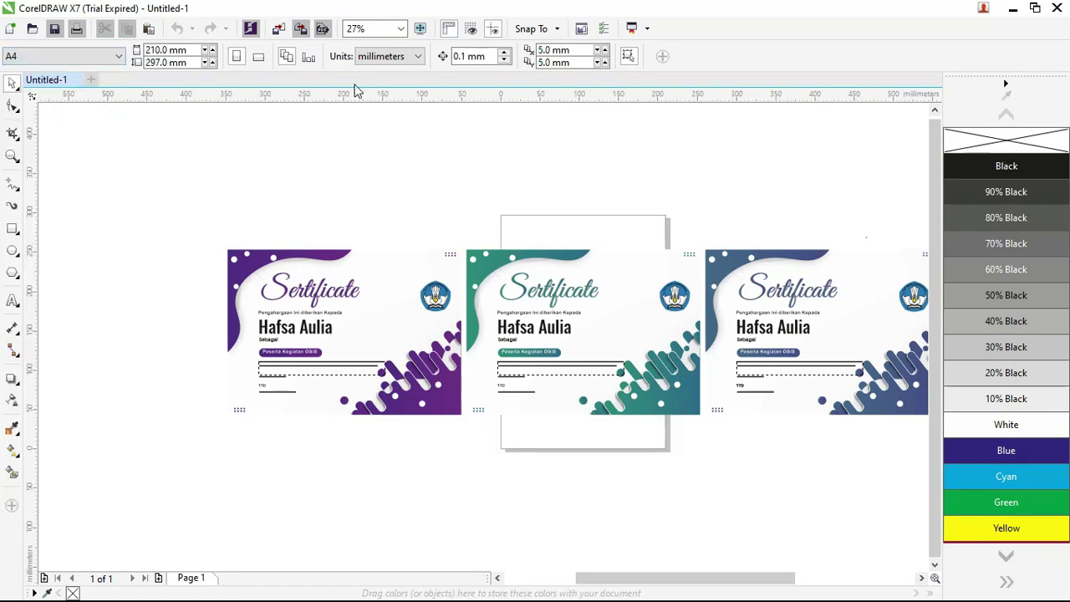
{"action": "left_click", "coordinate": [258, 56]}
{"action": "scroll", "coordinate": [410, 287], "scroll_direction": "down", "scroll_amount": 2}
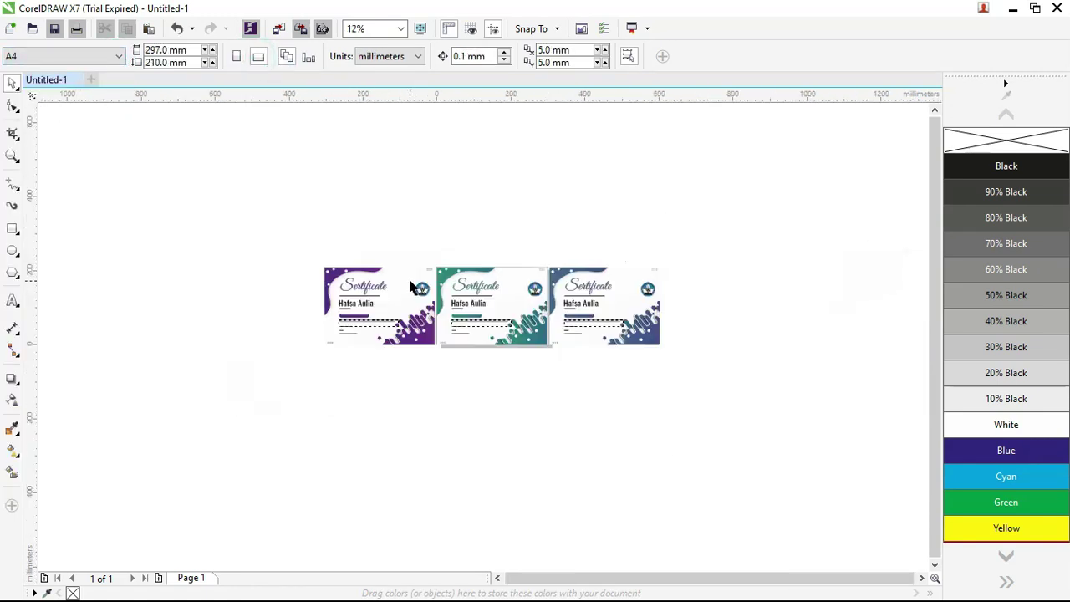
Ungroup the three certificates and box-select the blue certificate
{"action": "left_click_drag", "start_coordinate": [644, 359], "coordinate": [548, 248]}
{"action": "left_click_drag", "start_coordinate": [592, 285], "coordinate": [592, 278]}
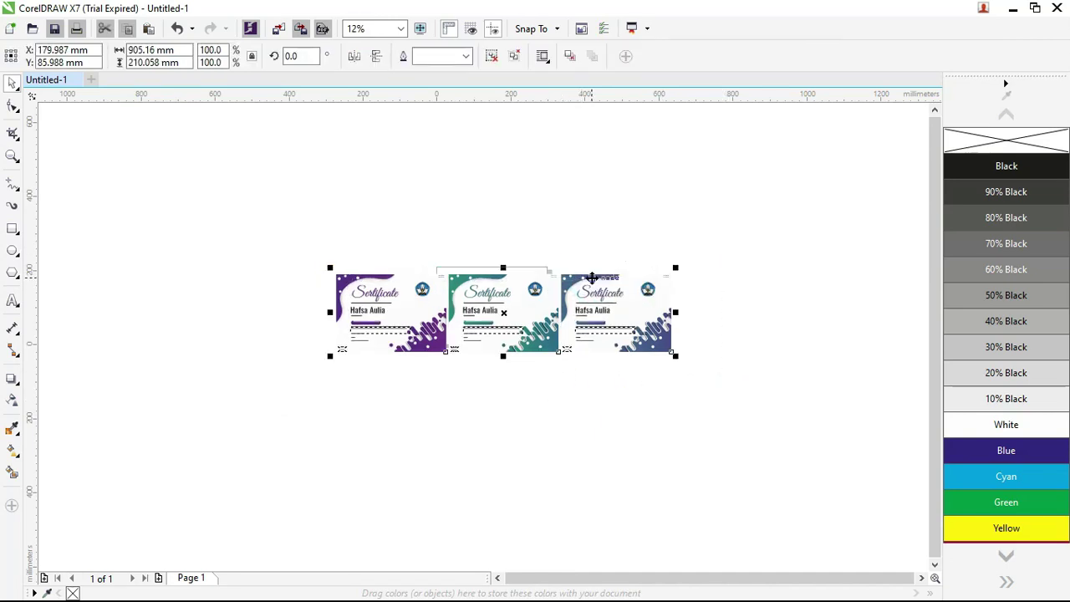
{"action": "key", "text": "ctrl+z"}
{"action": "right_click", "coordinate": [587, 278]}
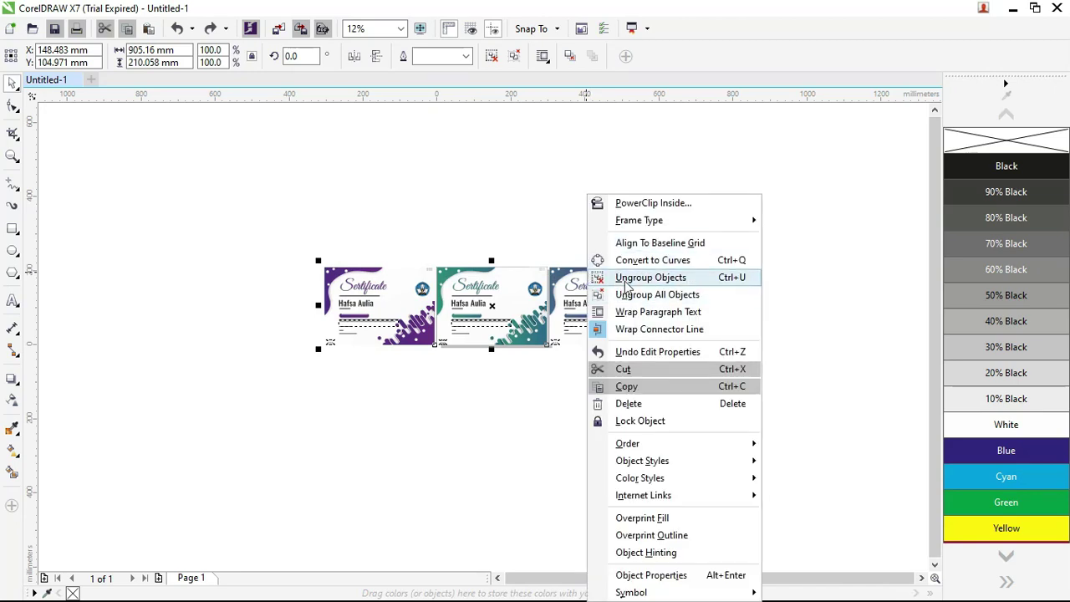
{"action": "left_click", "coordinate": [625, 278]}
{"action": "left_click", "coordinate": [718, 355]}
{"action": "left_click", "coordinate": [612, 301]}
{"action": "left_click_drag", "start_coordinate": [593, 292], "coordinate": [724, 291]}
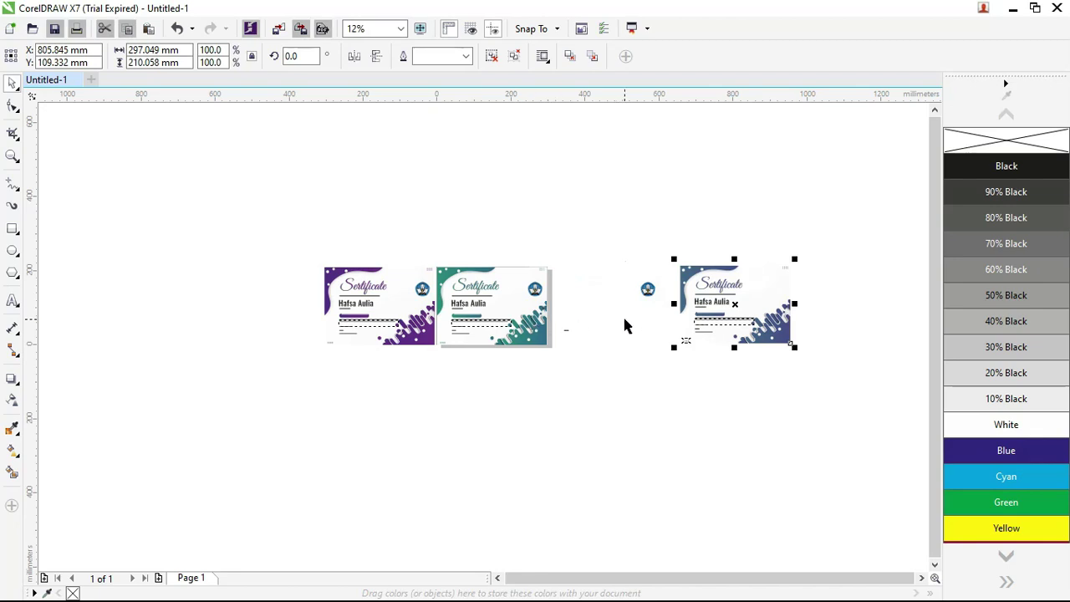
{"action": "key", "text": "ctrl+z"}
{"action": "left_click_drag", "start_coordinate": [731, 366], "coordinate": [548, 251]}
Shift the blue certificate right, placing it against the teal design
{"action": "left_click_drag", "start_coordinate": [602, 301], "coordinate": [683, 302]}
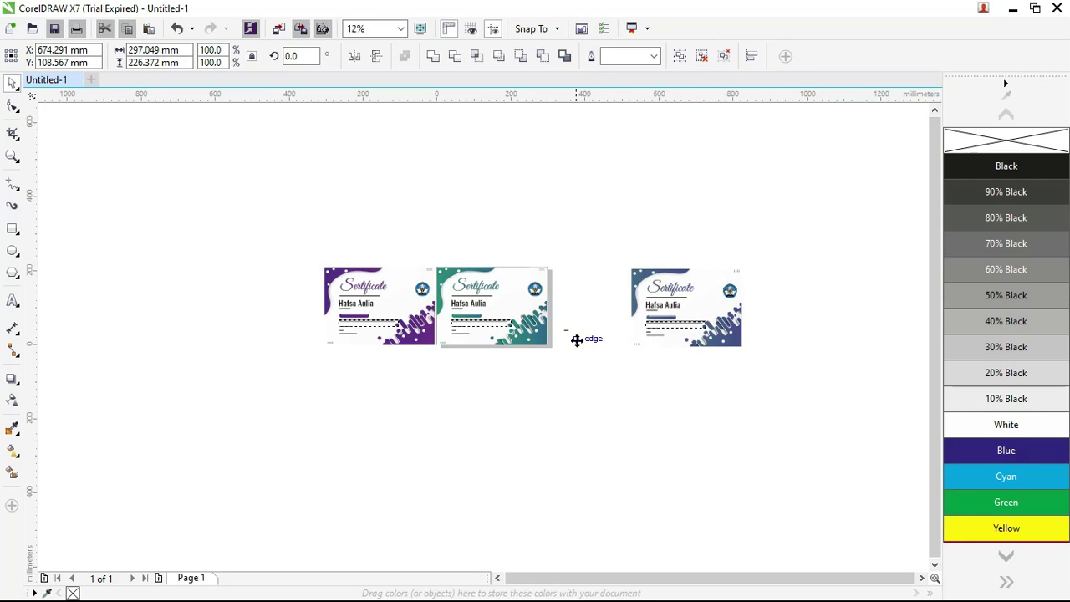
{"action": "left_click_drag", "start_coordinate": [577, 340], "coordinate": [571, 341]}
{"action": "scroll", "coordinate": [571, 341], "scroll_direction": "up", "scroll_amount": 3}
{"action": "scroll", "coordinate": [558, 336], "scroll_direction": "down", "scroll_amount": 1}
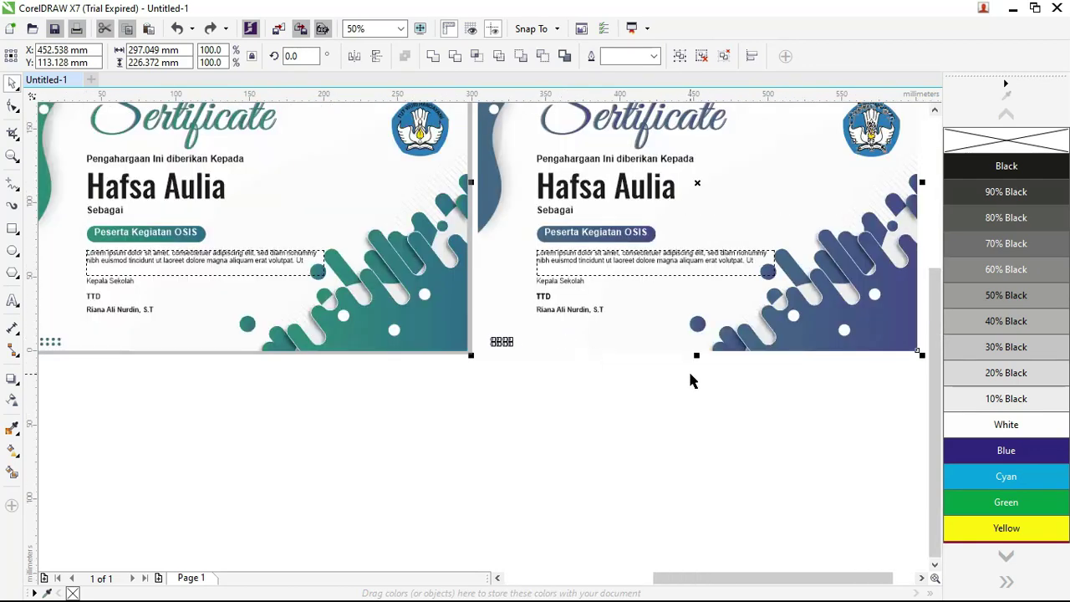
{"action": "scroll", "coordinate": [690, 381], "scroll_direction": "down", "scroll_amount": 1}
{"action": "mouse_move", "coordinate": [821, 415]}
{"action": "left_mouse_down"}
{"action": "mouse_move", "coordinate": [580, 259]}
{"action": "mouse_move", "coordinate": [527, 168]}
{"action": "left_mouse_up"}
{"action": "left_click_drag", "start_coordinate": [565, 216], "coordinate": [651, 208]}
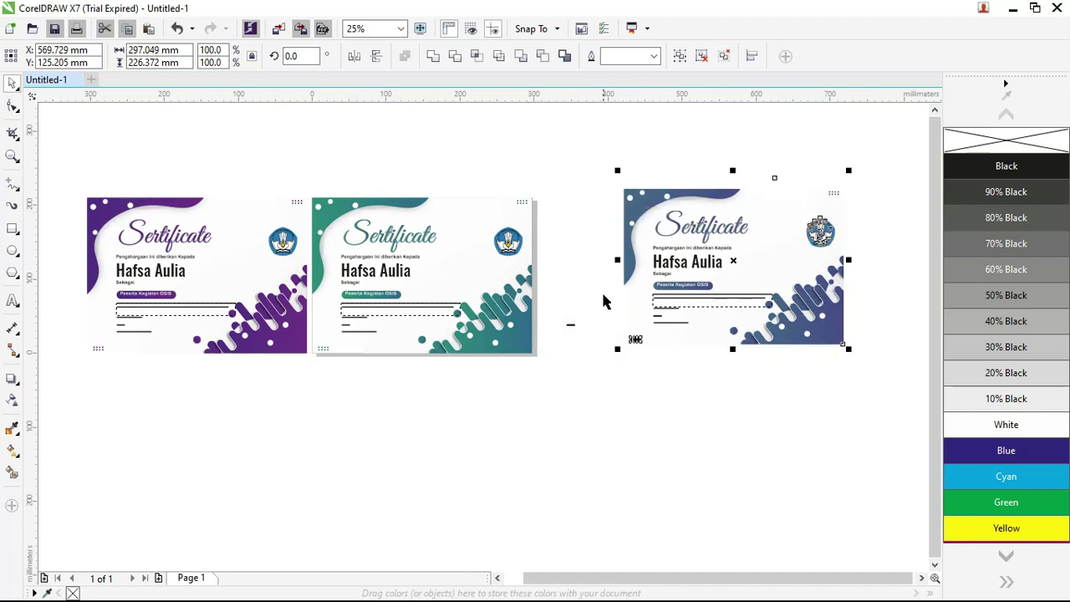
{"action": "key", "text": "ctrl+z"}
Move the blue certificate further right, clear of the teal design
{"action": "scroll", "coordinate": [576, 337], "scroll_direction": "up", "scroll_amount": 2}
{"action": "left_click", "coordinate": [552, 290]}
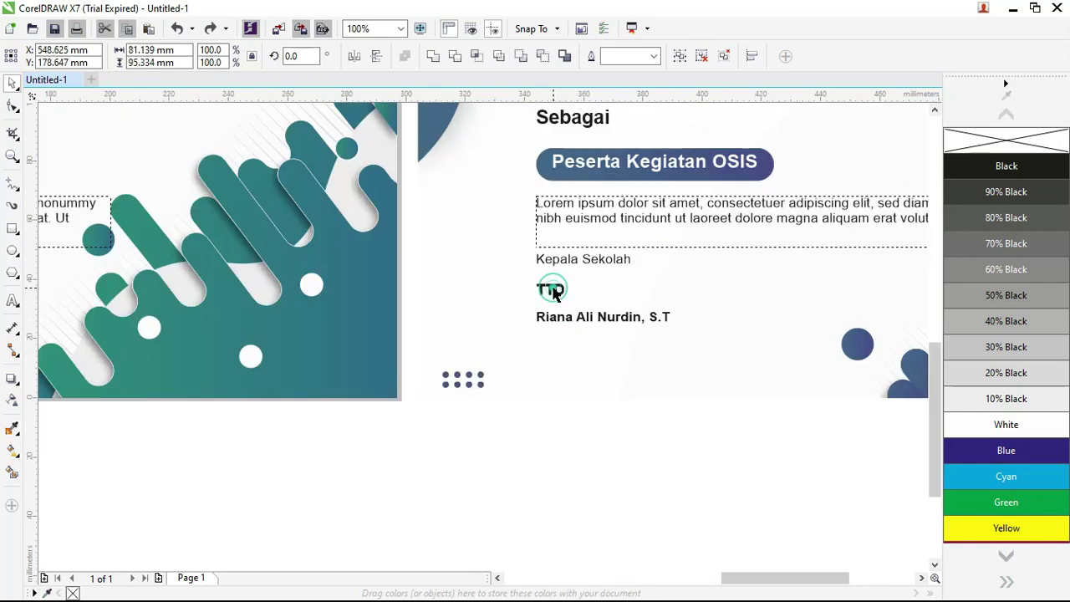
{"action": "left_click_drag", "start_coordinate": [553, 290], "coordinate": [513, 290]}
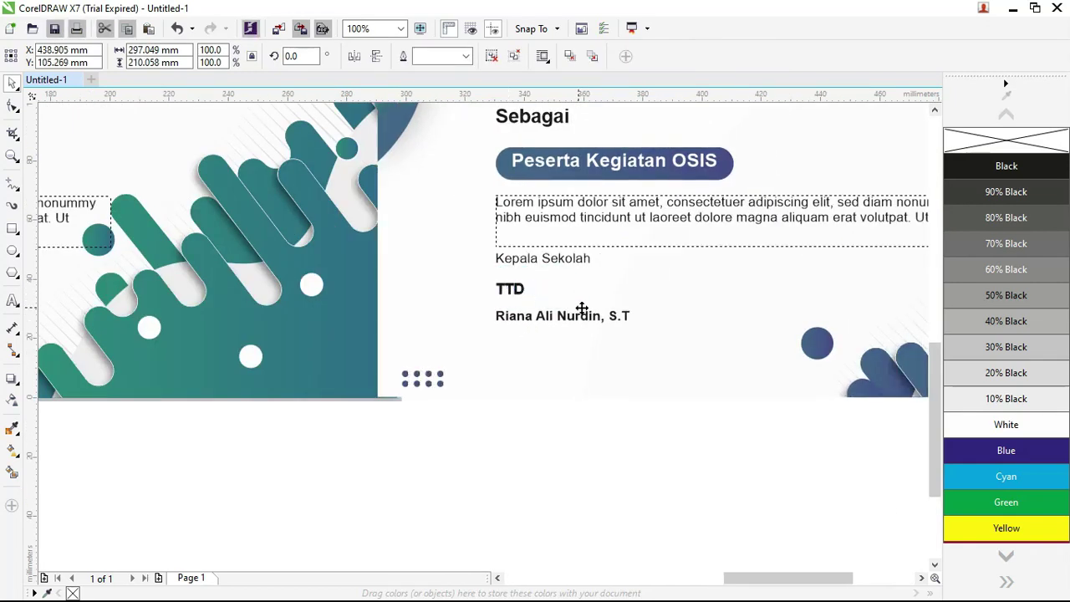
{"action": "scroll", "coordinate": [582, 310], "scroll_direction": "down", "scroll_amount": 5}
{"action": "left_click_drag", "start_coordinate": [578, 243], "coordinate": [800, 299]}
{"action": "left_click", "coordinate": [615, 324]}
{"action": "key", "text": "ctrl+z"}
{"action": "left_click_drag", "start_coordinate": [757, 365], "coordinate": [558, 217]}
{"action": "key", "text": "ctrl+shift+z"}
Ungroup the teal certificate into its separate text and shape pieces
{"action": "left_click", "coordinate": [519, 277]}
{"action": "scroll", "coordinate": [520, 266], "scroll_direction": "up", "scroll_amount": 4}
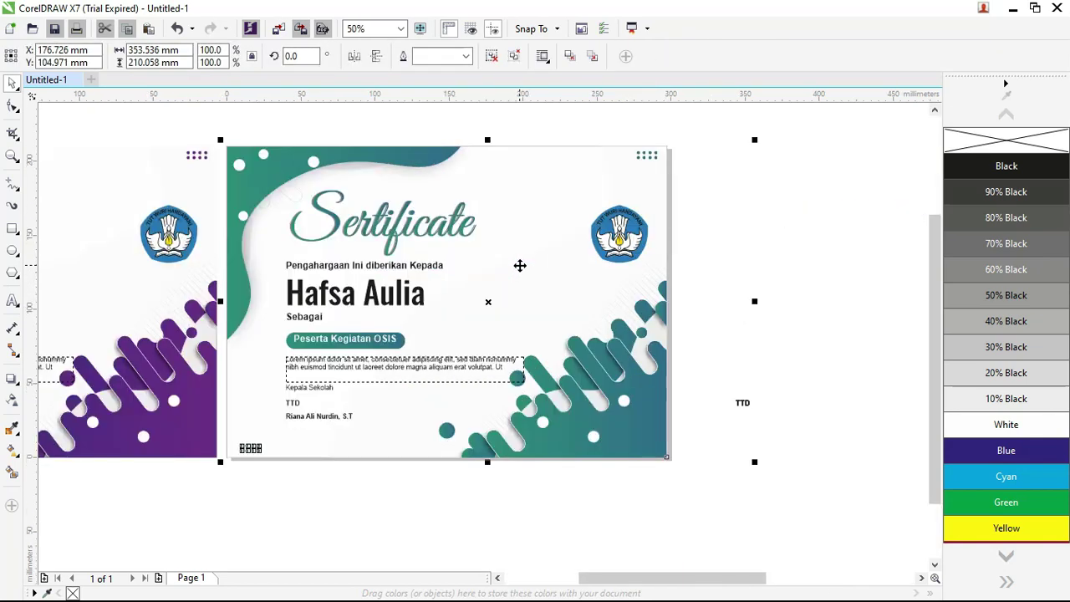
{"action": "scroll", "coordinate": [467, 285], "scroll_direction": "up", "scroll_amount": 2}
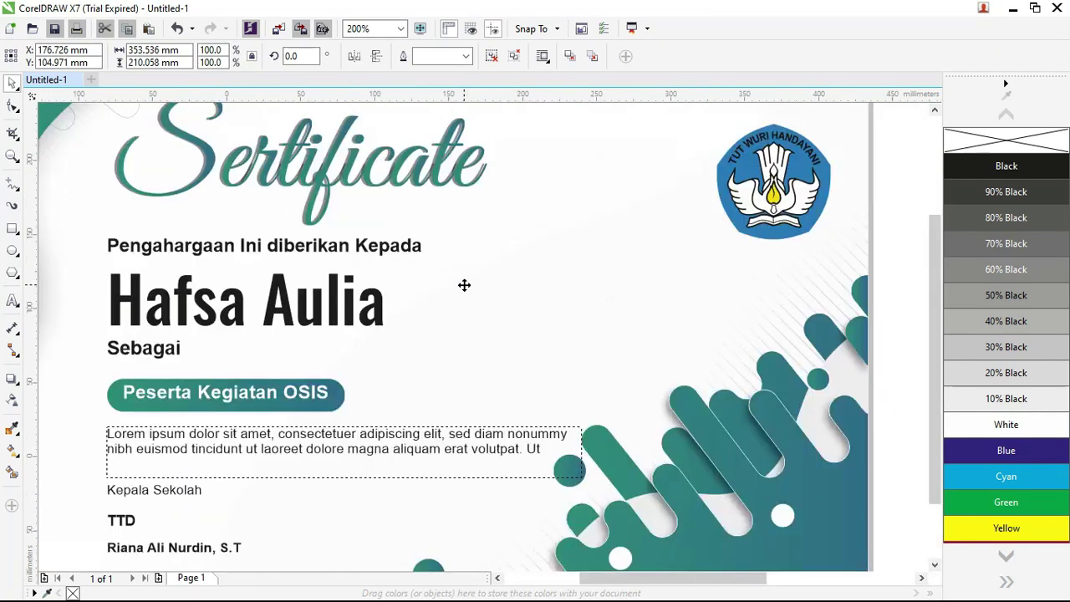
{"action": "scroll", "coordinate": [465, 285], "scroll_direction": "down", "scroll_amount": 2}
{"action": "scroll", "coordinate": [643, 182], "scroll_direction": "down", "scroll_amount": 2}
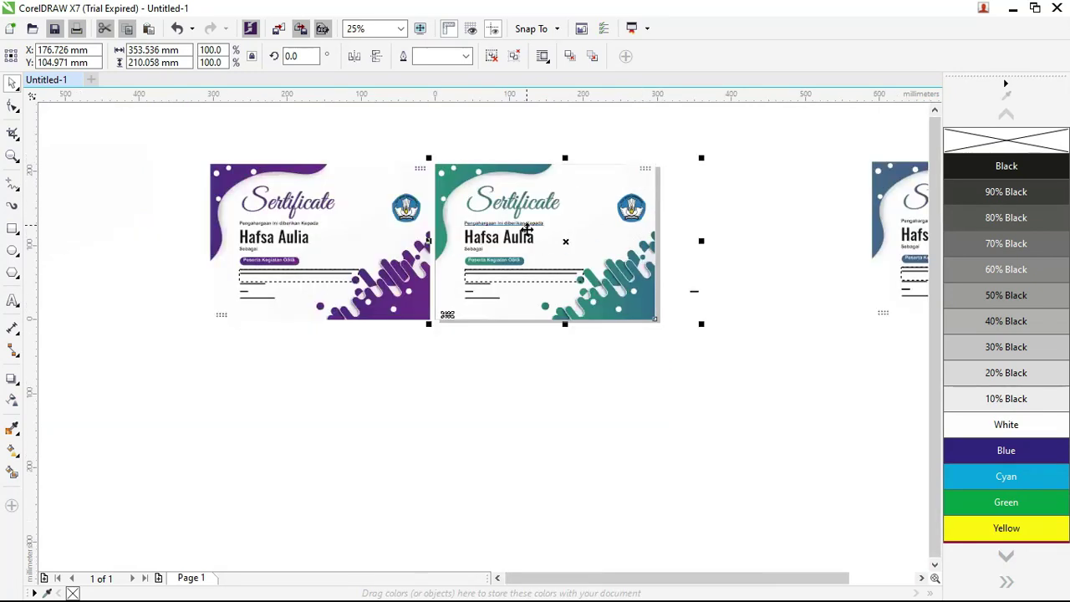
{"action": "right_click", "coordinate": [529, 195]}
{"action": "left_click", "coordinate": [577, 276]}
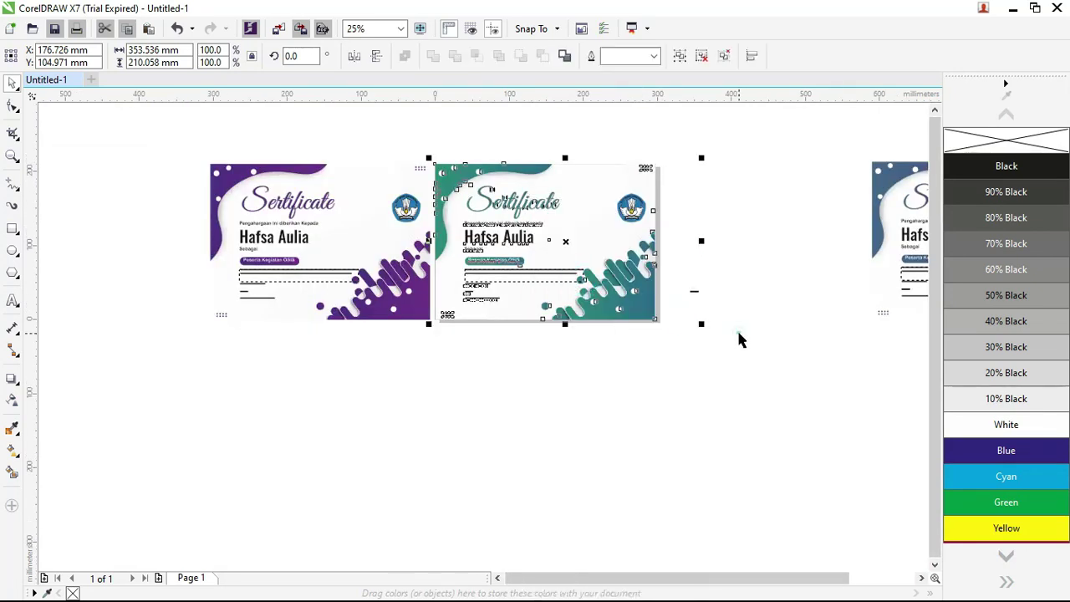
{"action": "left_click", "coordinate": [733, 348]}
{"action": "left_click_drag", "start_coordinate": [681, 266], "coordinate": [681, 259]}
{"action": "left_click", "coordinate": [678, 249]}
{"action": "left_click_drag", "start_coordinate": [724, 321], "coordinate": [683, 270]}
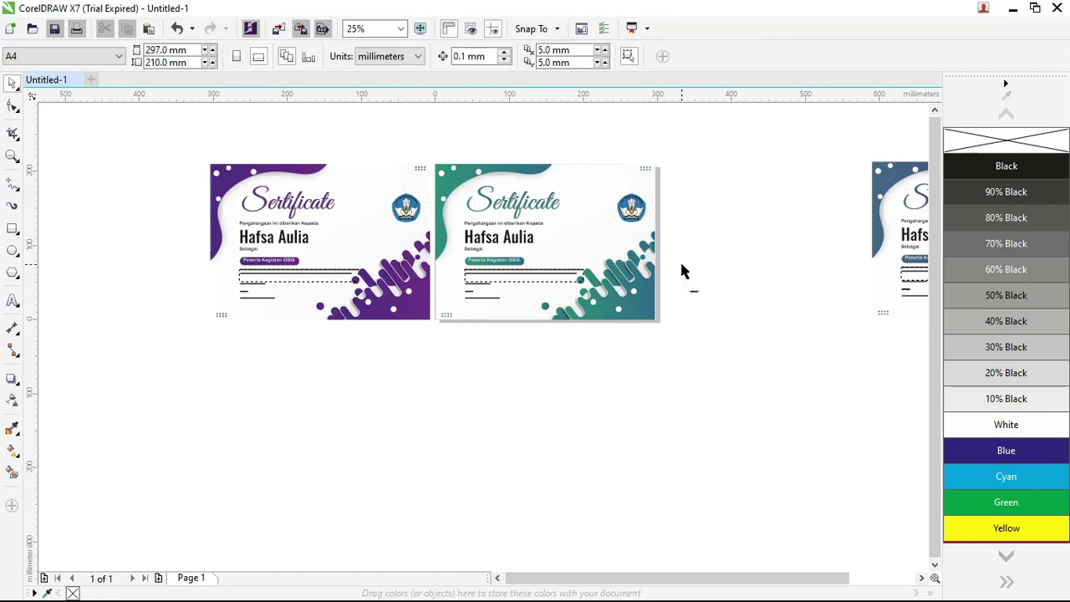
Check the stray TTD label and the teal certificate image's options
{"action": "scroll", "coordinate": [682, 271], "scroll_direction": "up", "scroll_amount": 2}
{"action": "scroll", "coordinate": [664, 334], "scroll_direction": "up", "scroll_amount": 2}
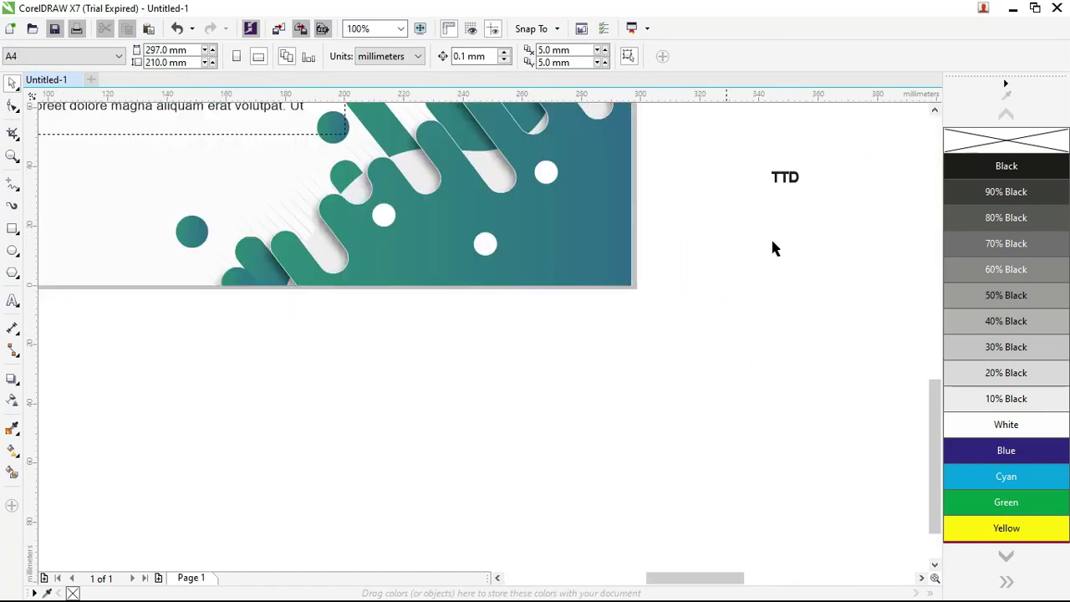
{"action": "left_click", "coordinate": [784, 177]}
{"action": "scroll", "coordinate": [778, 192], "scroll_direction": "down", "scroll_amount": 2}
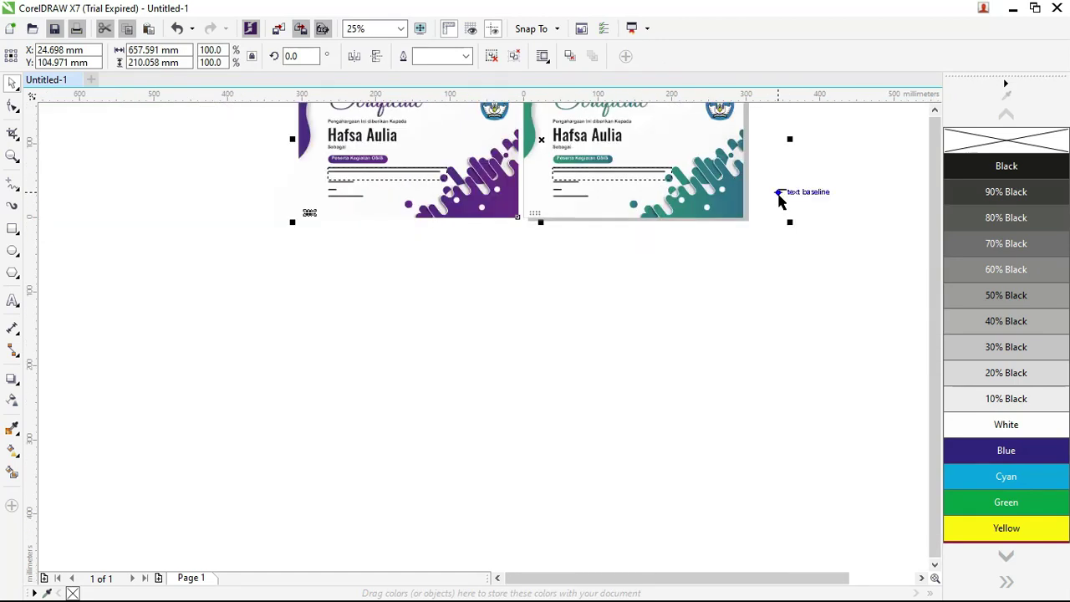
{"action": "scroll", "coordinate": [778, 200], "scroll_direction": "down", "scroll_amount": 1}
{"action": "right_click", "coordinate": [717, 154]}
{"action": "left_click", "coordinate": [732, 120]}
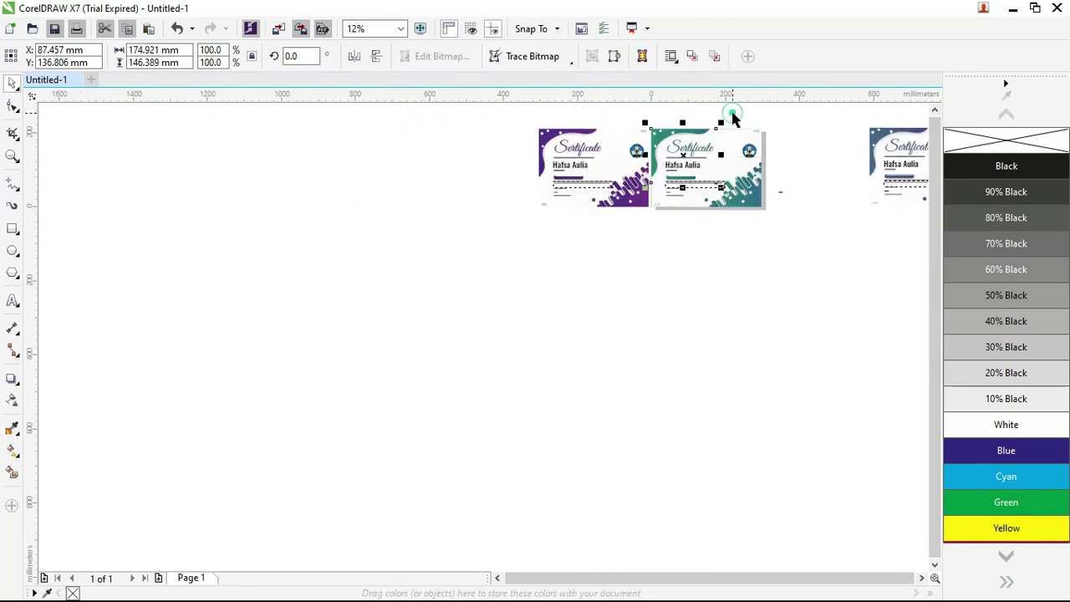
Zoom in on the teal certificate and select all of its pieces
{"action": "key", "text": "z"}
{"action": "left_click_drag", "start_coordinate": [840, 242], "coordinate": [646, 118]}
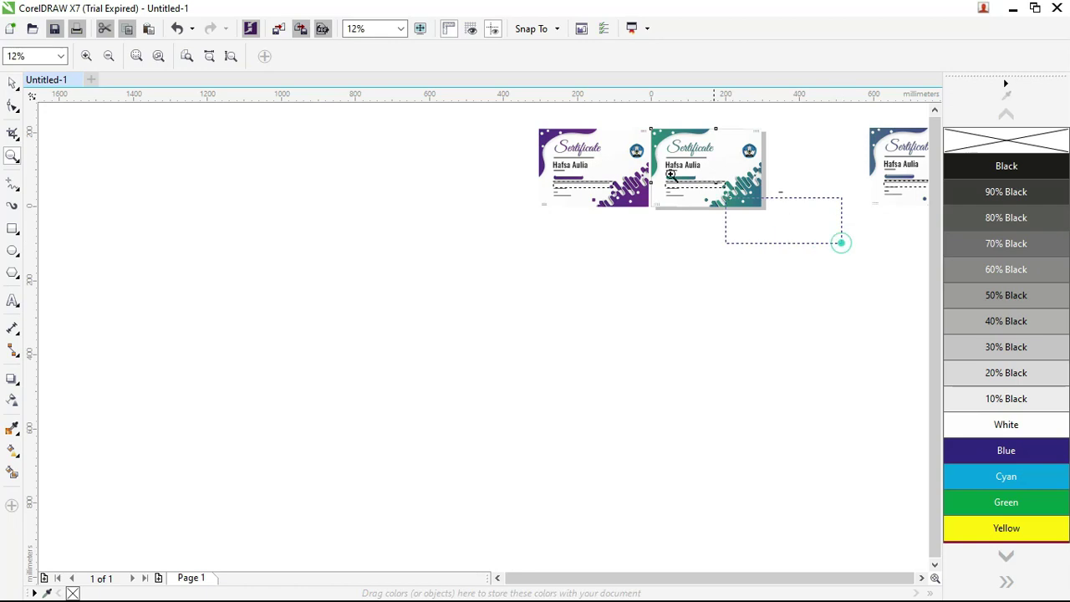
{"action": "left_click", "coordinate": [13, 83]}
{"action": "left_click_drag", "start_coordinate": [571, 456], "coordinate": [139, 135]}
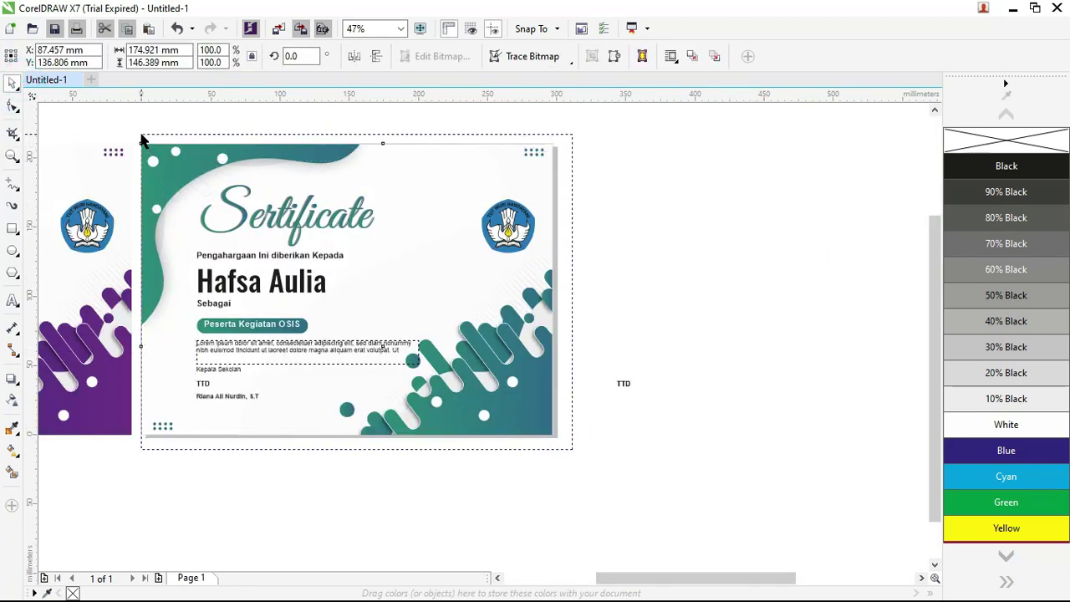
{"action": "left_click_drag", "start_coordinate": [529, 368], "coordinate": [550, 388]}
{"action": "key", "text": "ctrl+z"}
{"action": "left_click_drag", "start_coordinate": [726, 576], "coordinate": [687, 570]}
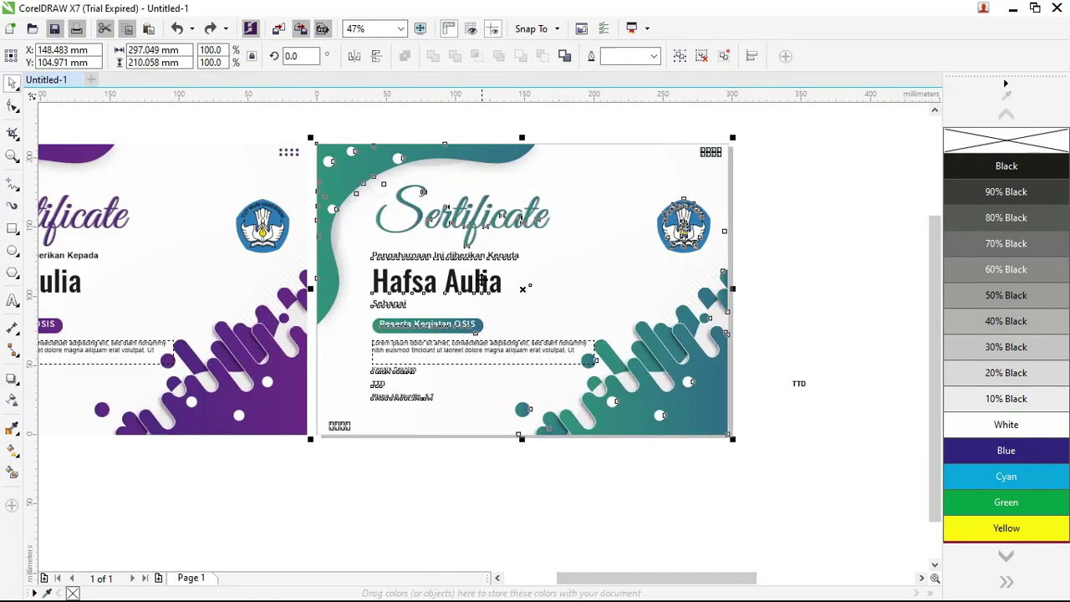
{"action": "left_click", "coordinate": [451, 503]}
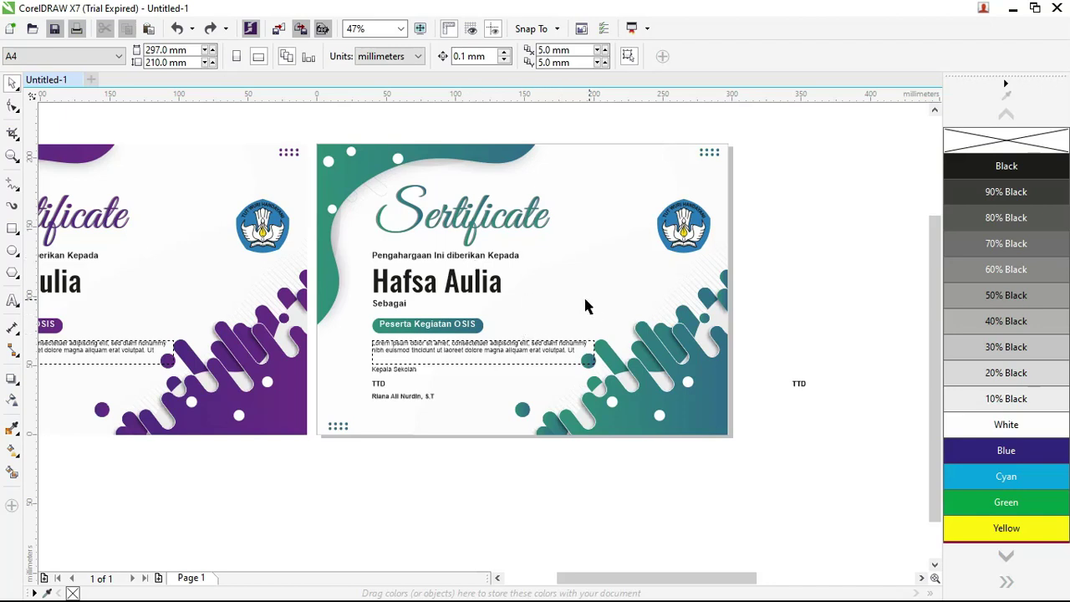
{"action": "left_click", "coordinate": [535, 354]}
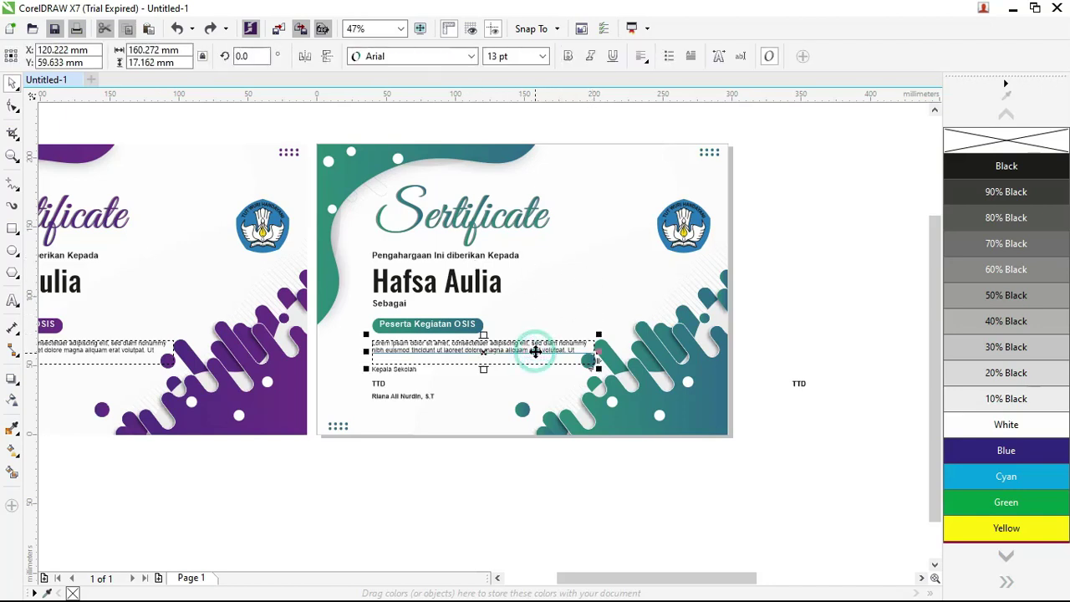
{"action": "scroll", "coordinate": [449, 350], "scroll_direction": "up", "scroll_amount": 3}
{"action": "left_click", "coordinate": [451, 350]}
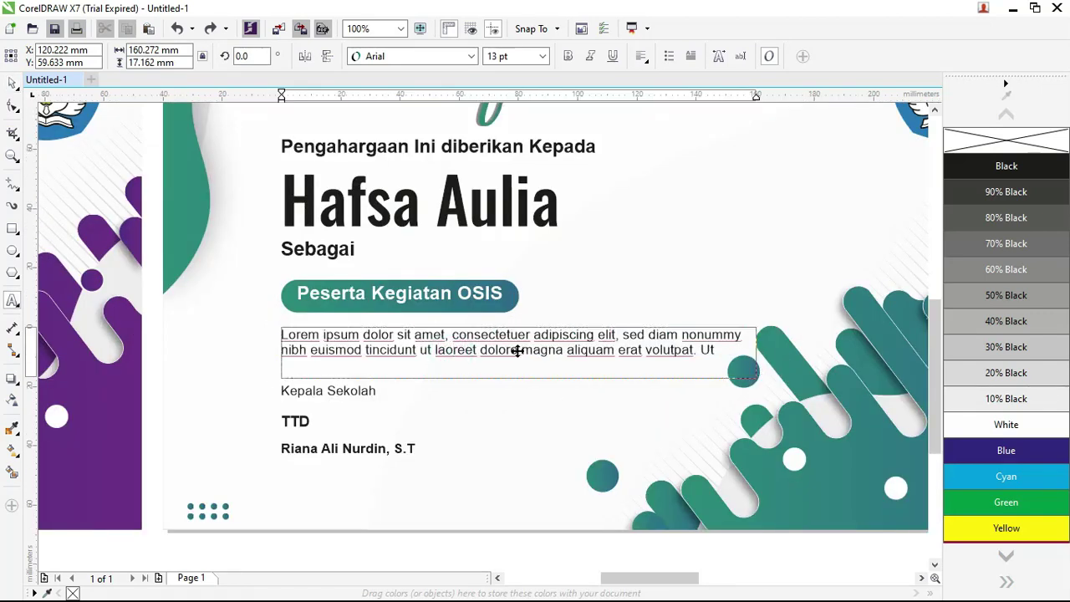
{"action": "mouse_move", "coordinate": [719, 351]}
{"action": "left_mouse_down"}
{"action": "mouse_move", "coordinate": [299, 344]}
{"action": "mouse_move", "coordinate": [281, 335]}
{"action": "left_mouse_up"}
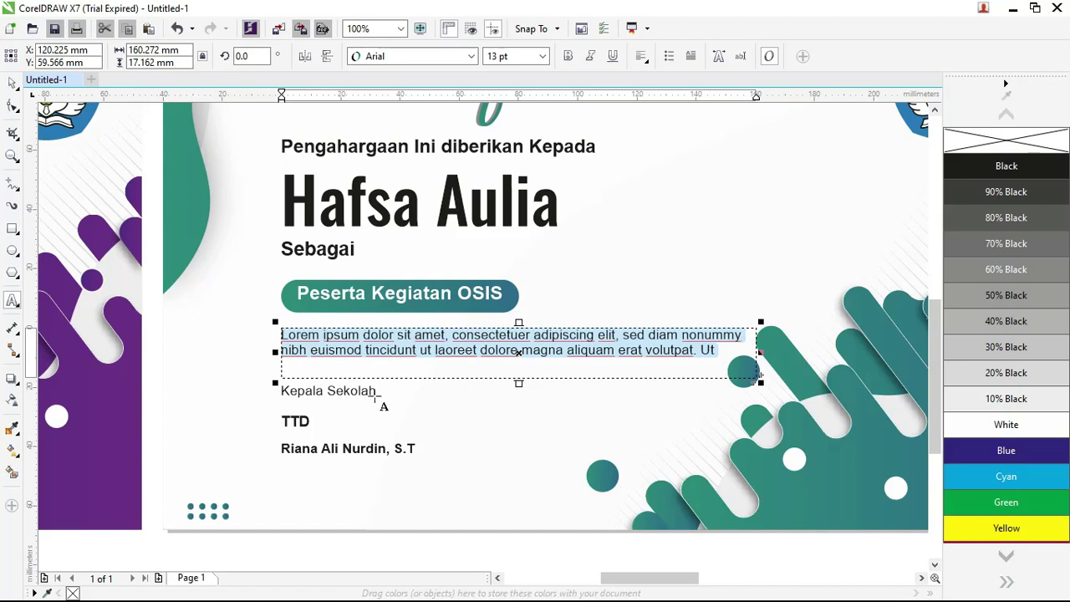
{"action": "left_click", "coordinate": [356, 392]}
{"action": "left_click", "coordinate": [292, 421]}
{"action": "left_click", "coordinate": [308, 449]}
{"action": "left_click_drag", "start_coordinate": [282, 449], "coordinate": [415, 449]}
{"action": "left_click", "coordinate": [13, 82]}
{"action": "left_click", "coordinate": [399, 219]}
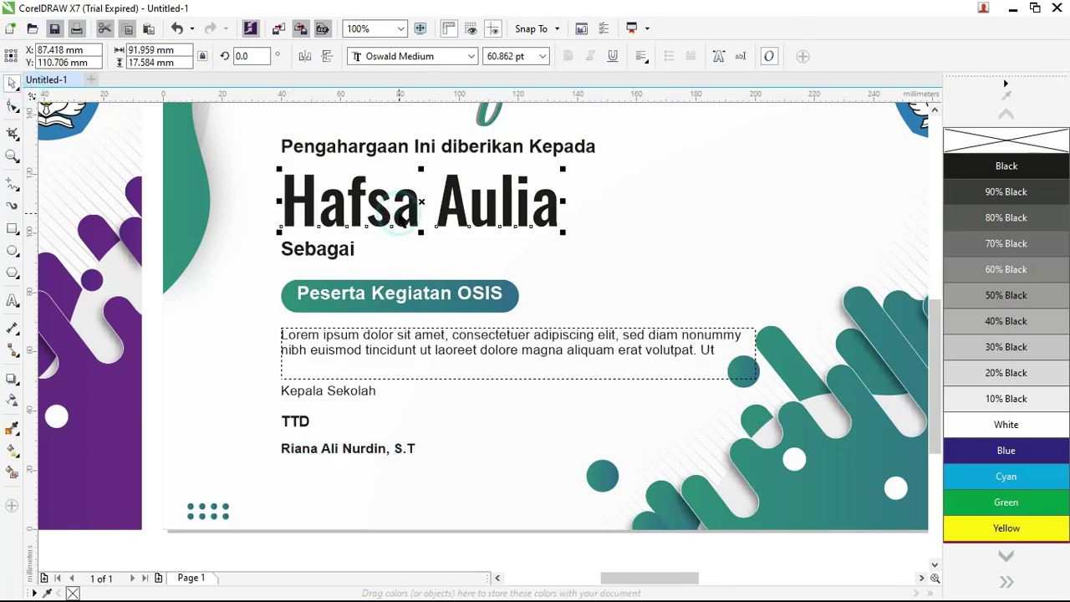
{"action": "scroll", "coordinate": [399, 215], "scroll_direction": "down", "scroll_amount": 2}
{"action": "left_click", "coordinate": [427, 151]}
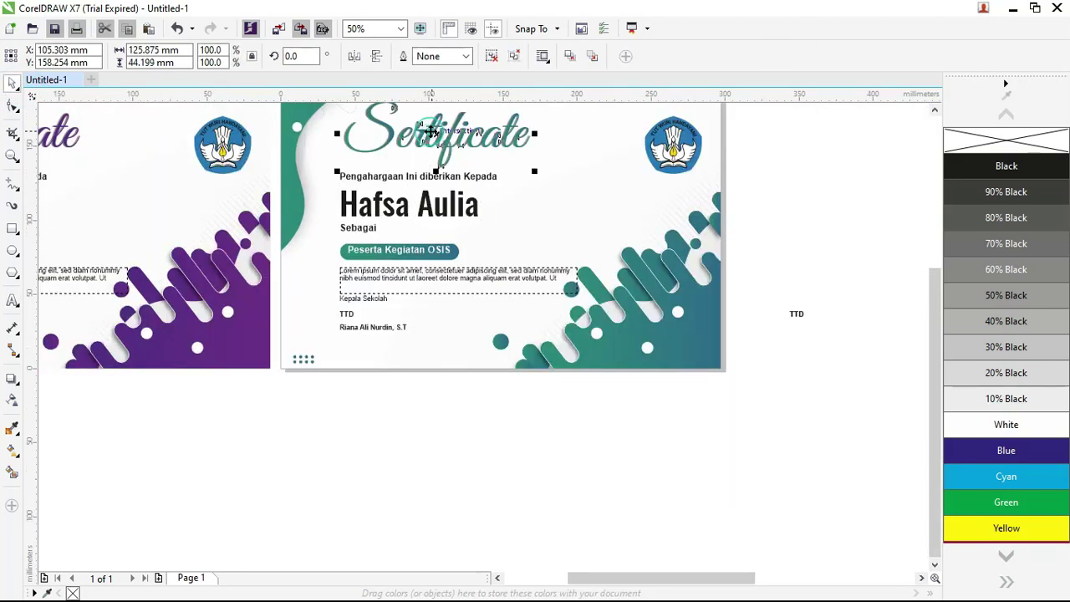
{"action": "scroll", "coordinate": [431, 134], "scroll_direction": "up", "scroll_amount": 2}
{"action": "scroll", "coordinate": [441, 167], "scroll_direction": "up", "scroll_amount": 2}
{"action": "scroll", "coordinate": [441, 168], "scroll_direction": "up", "scroll_amount": 2}
{"action": "scroll", "coordinate": [436, 167], "scroll_direction": "down", "scroll_amount": 4}
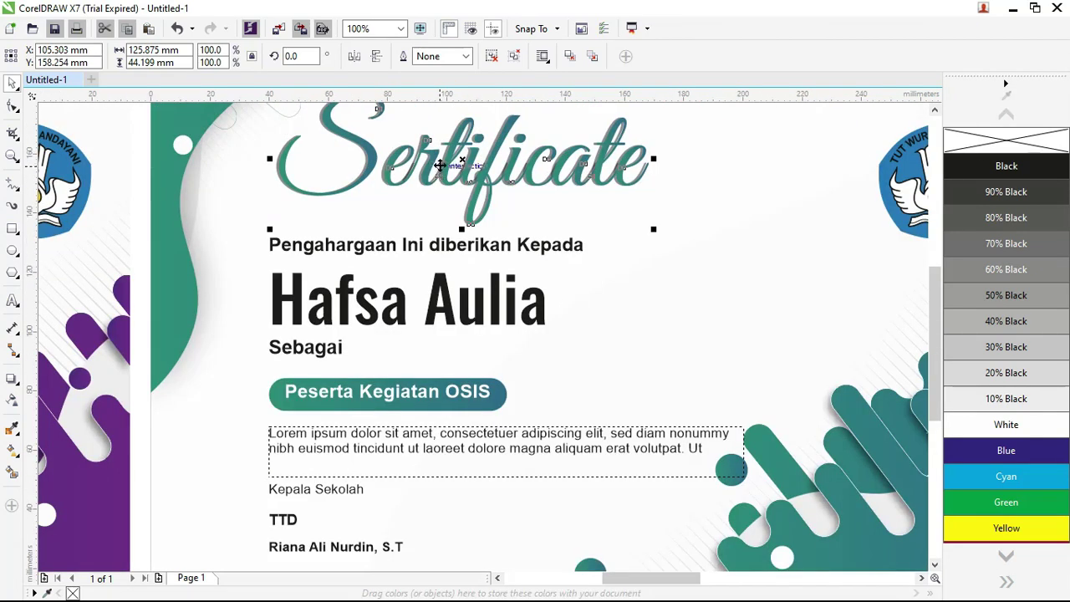
{"action": "scroll", "coordinate": [447, 152], "scroll_direction": "down", "scroll_amount": 4}
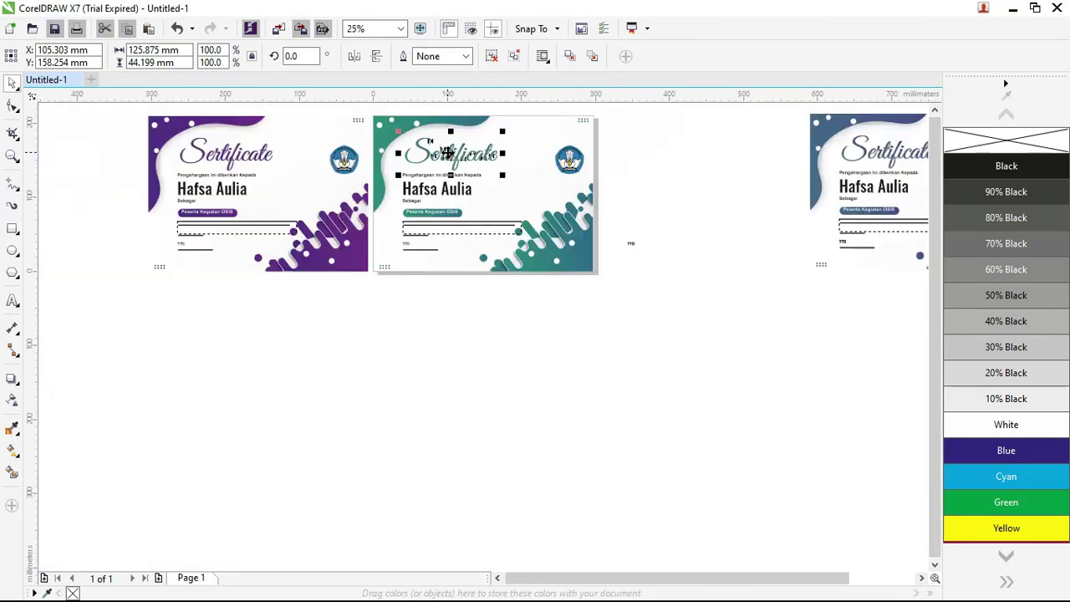
{"action": "scroll", "coordinate": [447, 151], "scroll_direction": "up", "scroll_amount": 1}
{"action": "left_click", "coordinate": [466, 237]}
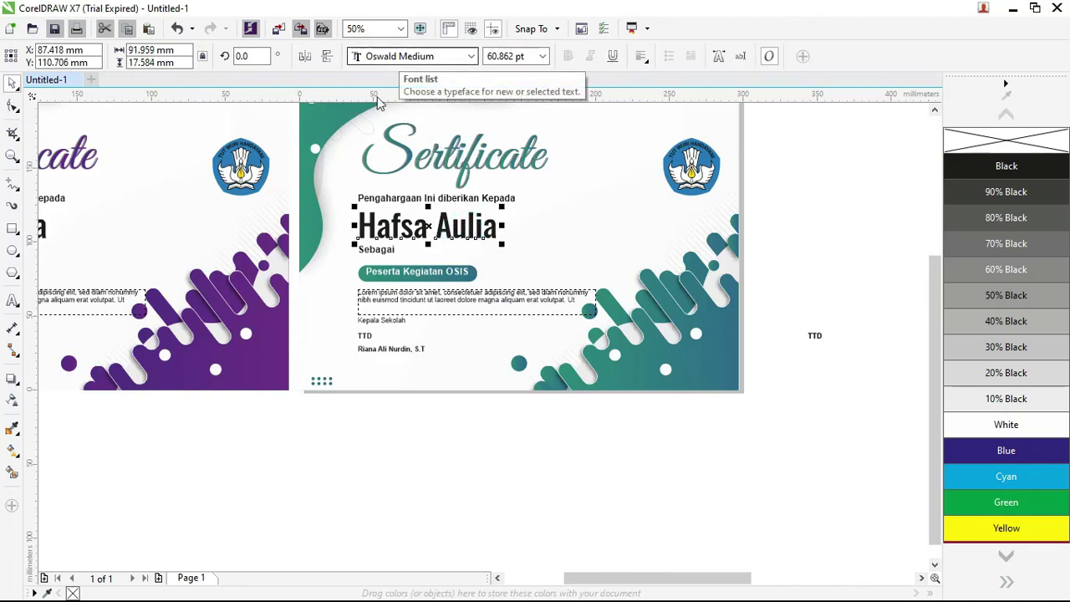
{"action": "left_click", "coordinate": [691, 165]}
{"action": "left_click", "coordinate": [824, 203]}
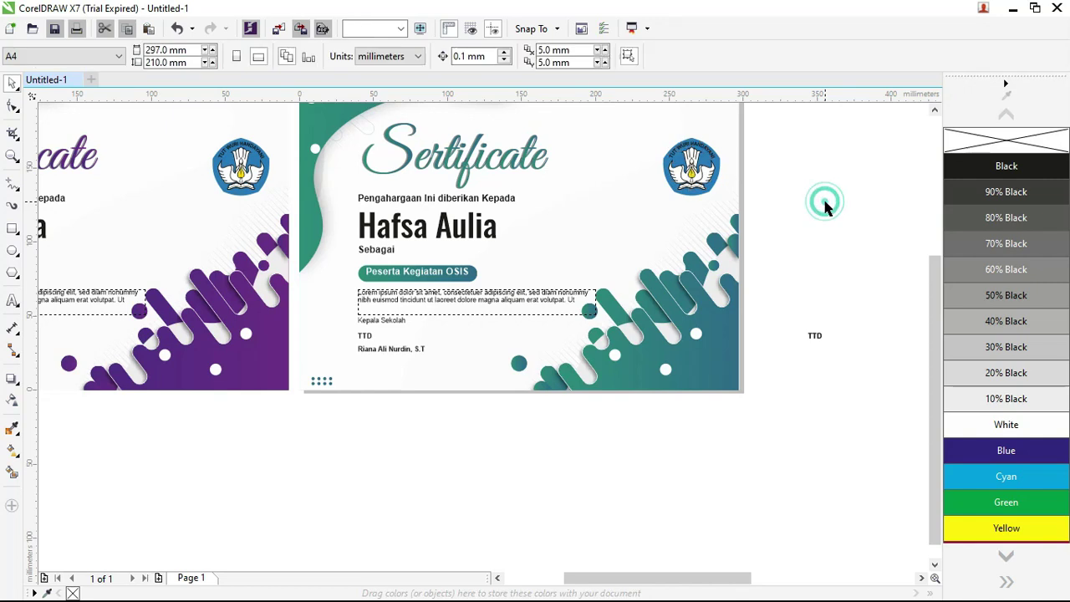
{"action": "left_click", "coordinate": [713, 171]}
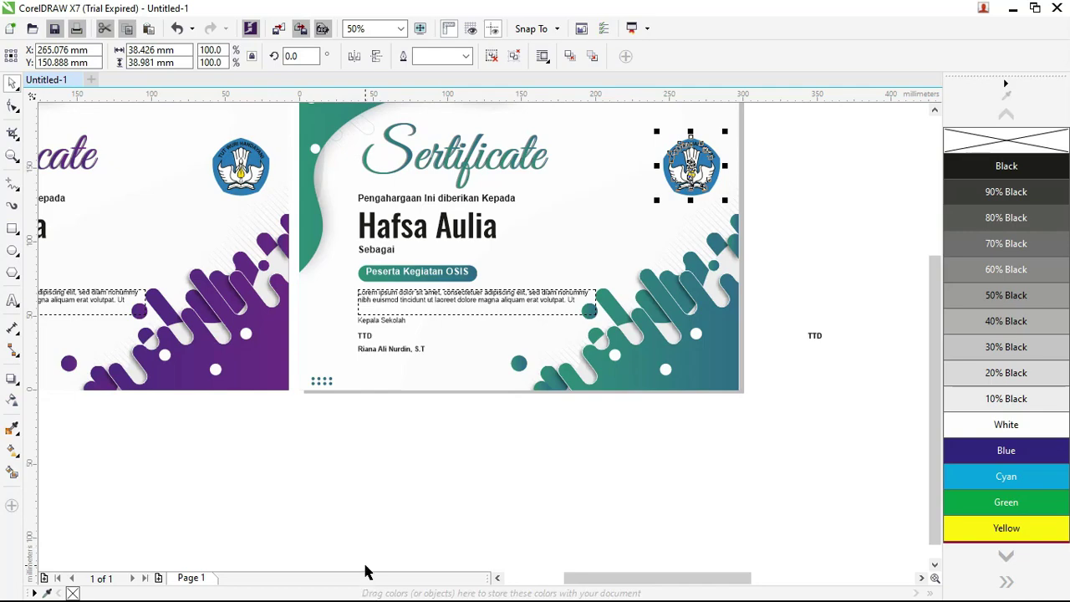
{"action": "key", "text": "alt+Tab"}
{"action": "key", "text": "alt+Tab"}
Drop the Logo Osis image onto the drawing and bring it to the front
{"action": "mouse_move", "coordinate": [841, 134]}
{"action": "left_mouse_down"}
{"action": "mouse_move", "coordinate": [608, 576]}
{"action": "mouse_move", "coordinate": [710, 401]}
{"action": "left_mouse_up"}
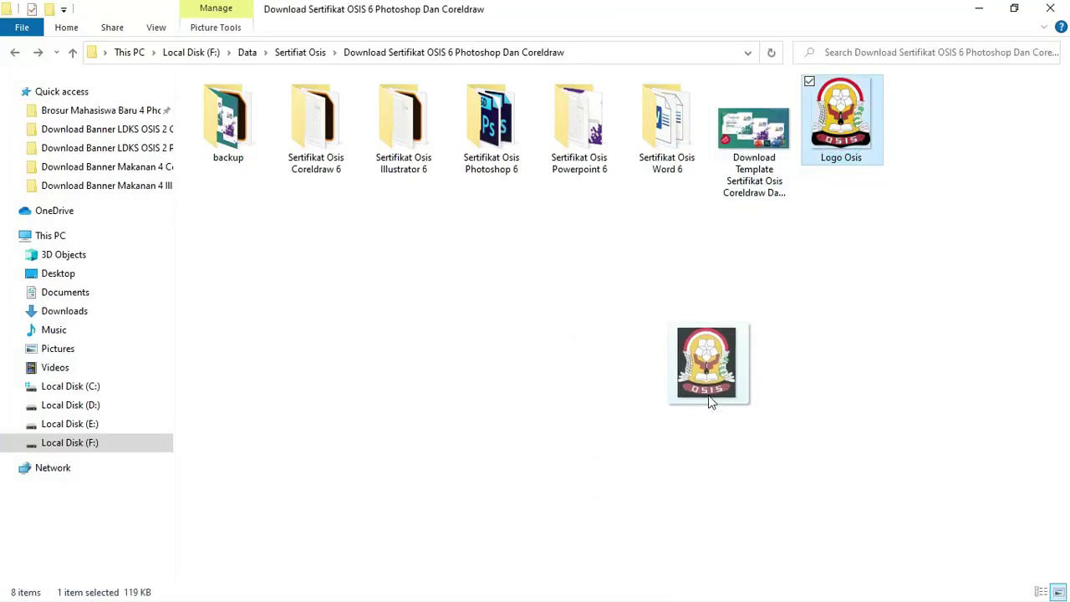
{"action": "left_click", "coordinate": [1014, 9]}
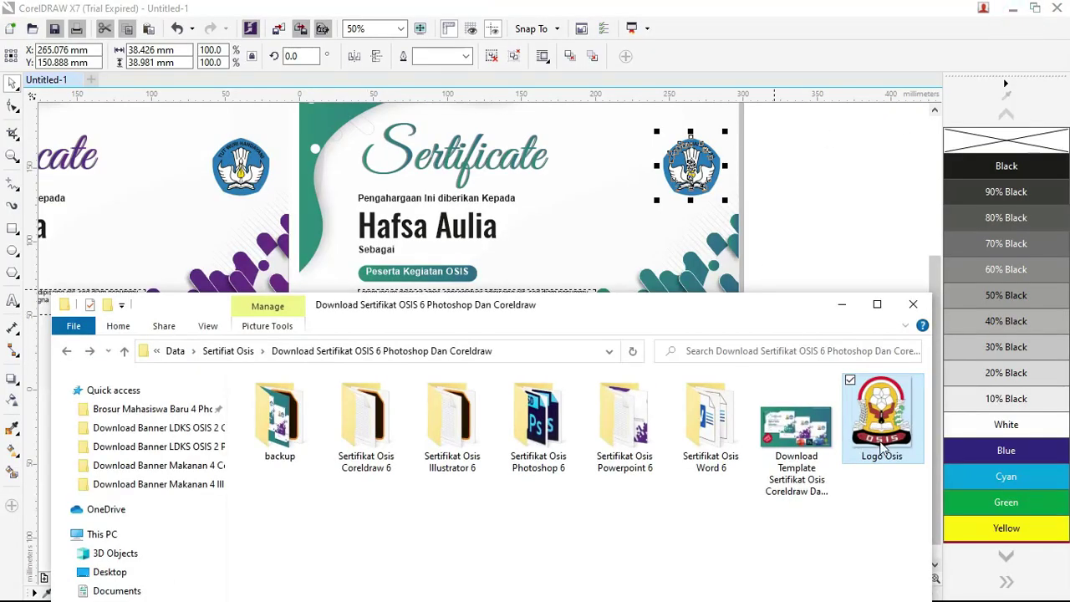
{"action": "left_click_drag", "start_coordinate": [882, 447], "coordinate": [589, 175]}
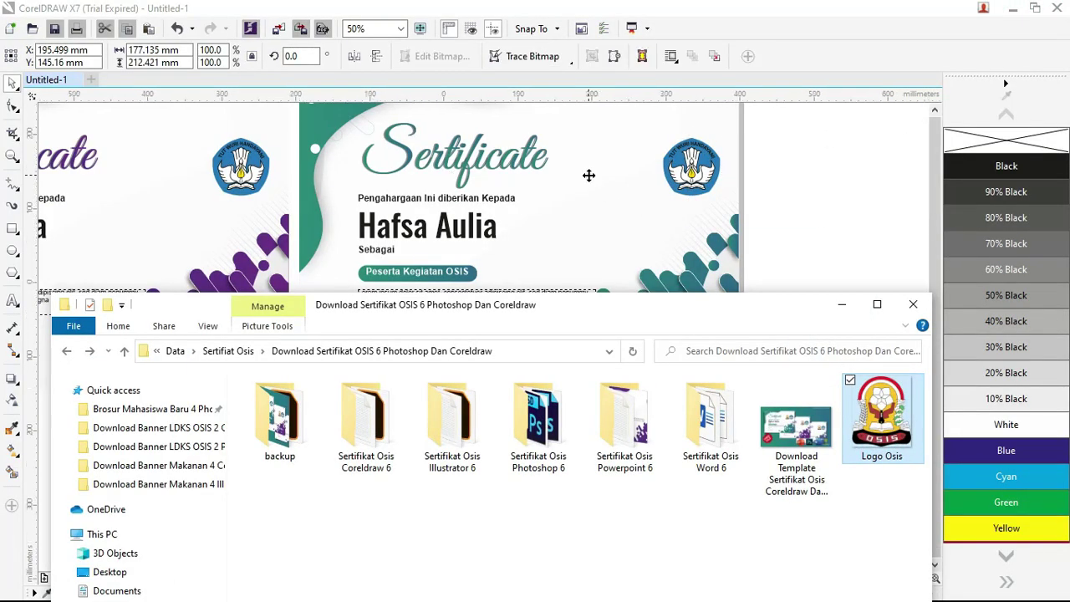
{"action": "scroll", "coordinate": [589, 176], "scroll_direction": "down", "scroll_amount": 2}
{"action": "scroll", "coordinate": [591, 112], "scroll_direction": "down", "scroll_amount": 1}
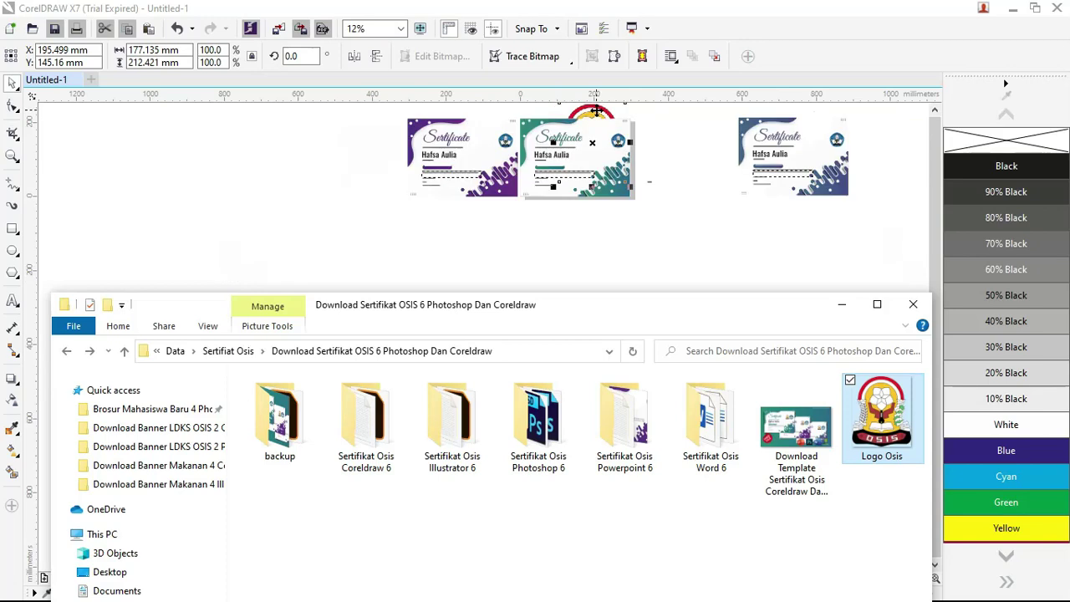
{"action": "right_click", "coordinate": [595, 111]}
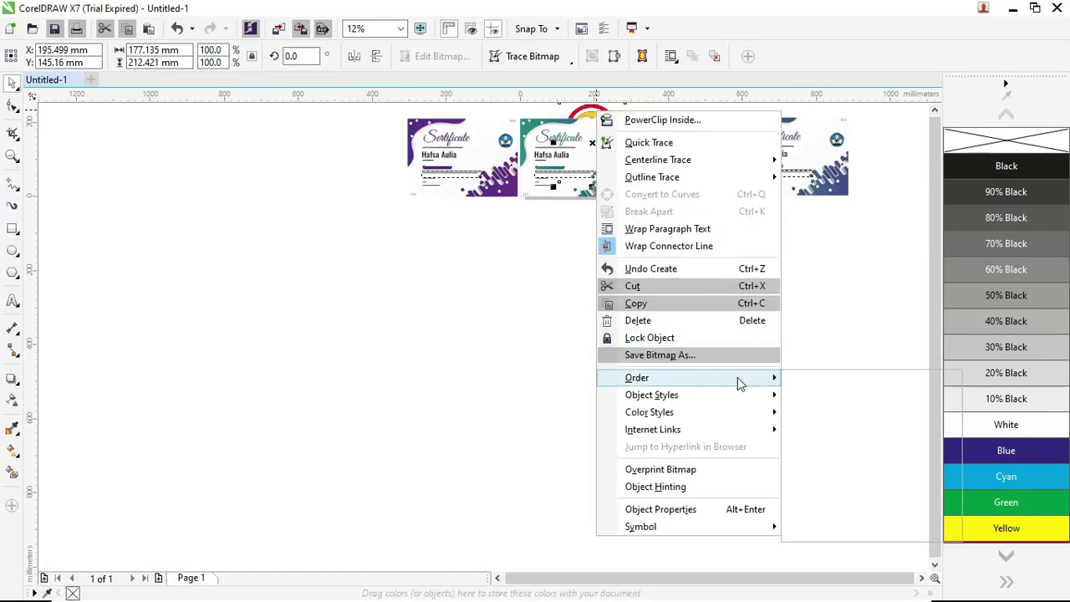
{"action": "mouse_move", "coordinate": [668, 378]}
{"action": "left_click", "coordinate": [832, 381]}
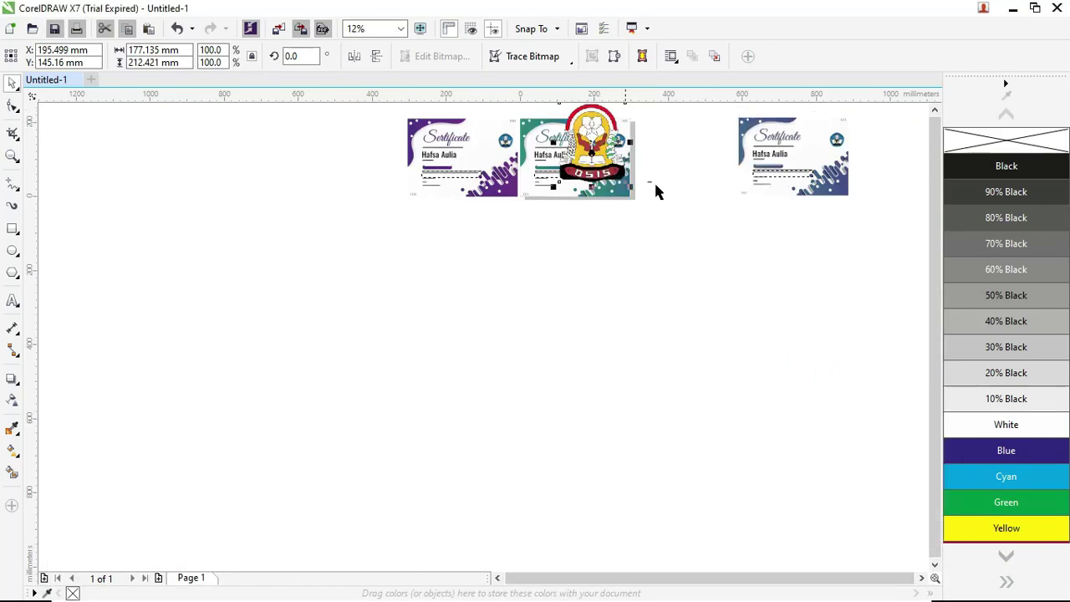
Shrink the OSIS logo to about 17 percent beside the blue emblem
{"action": "left_click_drag", "start_coordinate": [633, 188], "coordinate": [589, 139]}
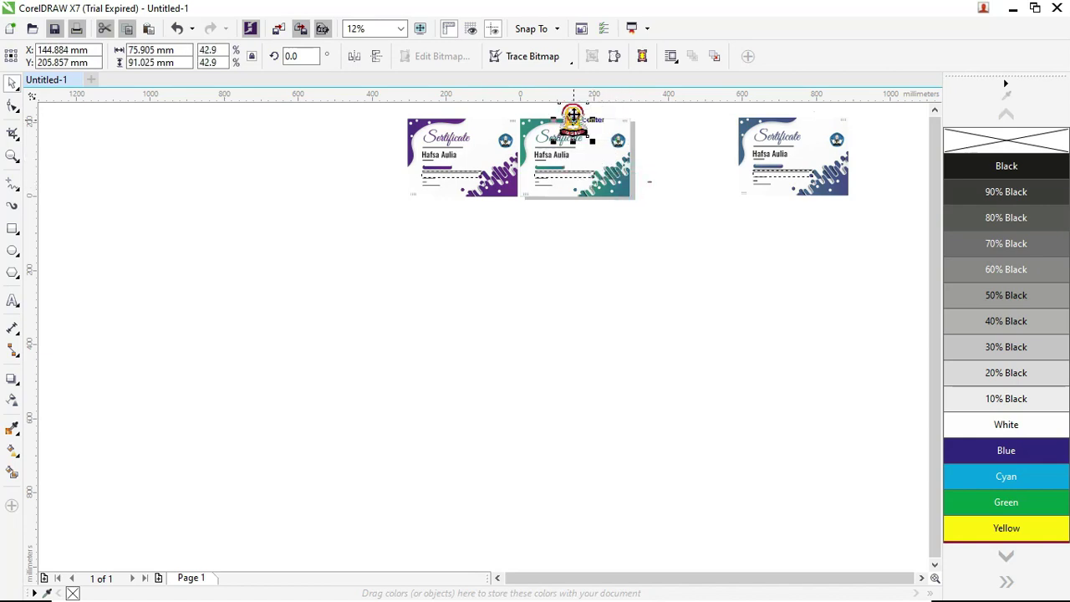
{"action": "scroll", "coordinate": [598, 137], "scroll_direction": "up", "scroll_amount": 3}
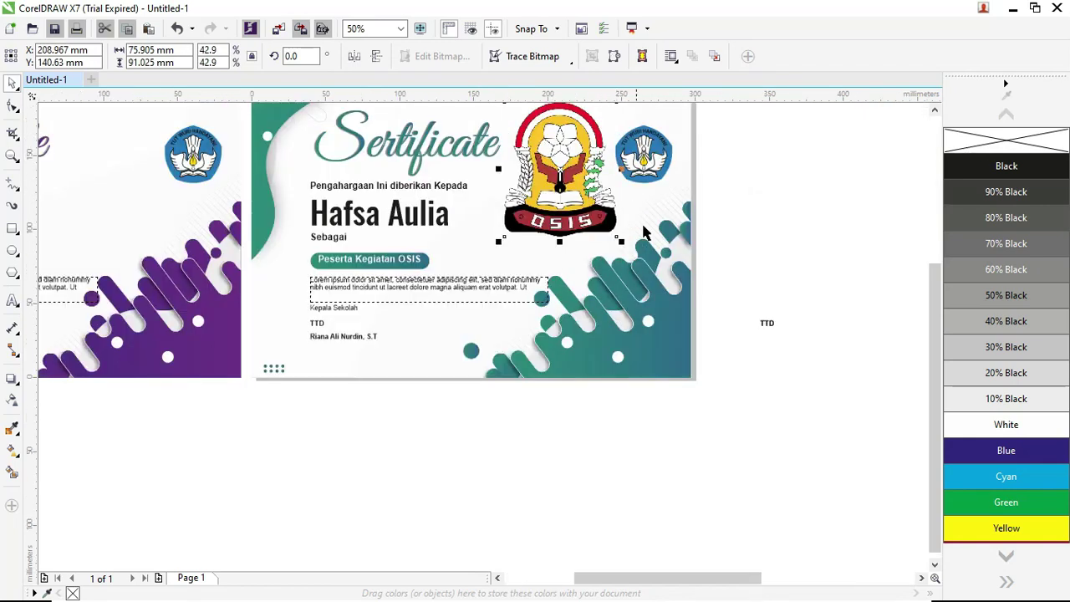
{"action": "left_click_drag", "start_coordinate": [623, 244], "coordinate": [577, 194]}
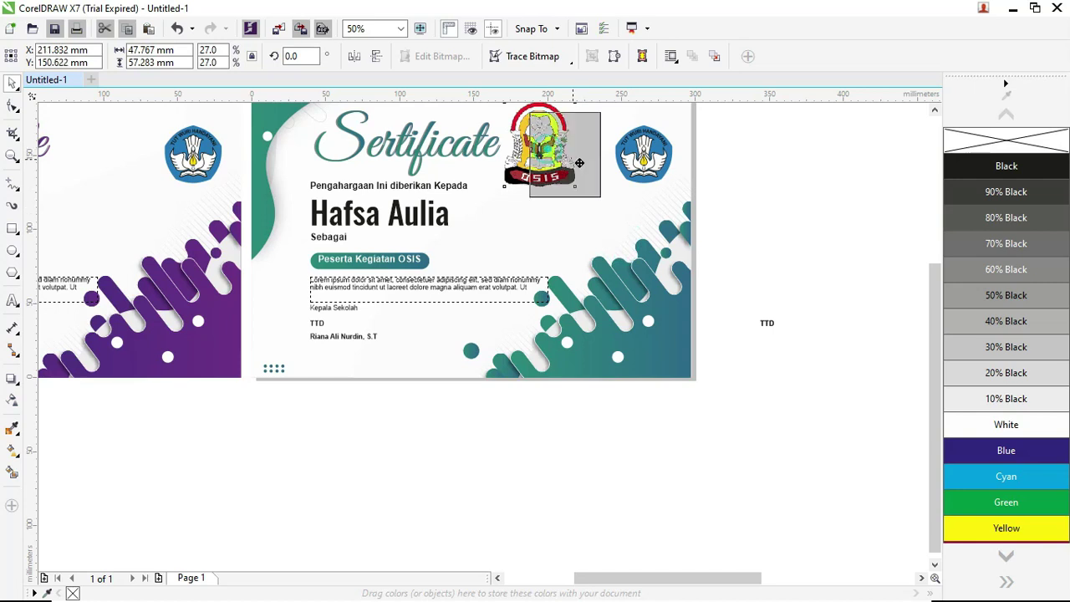
{"action": "left_click_drag", "start_coordinate": [551, 153], "coordinate": [583, 163]}
{"action": "left_click_drag", "start_coordinate": [613, 203], "coordinate": [597, 186]}
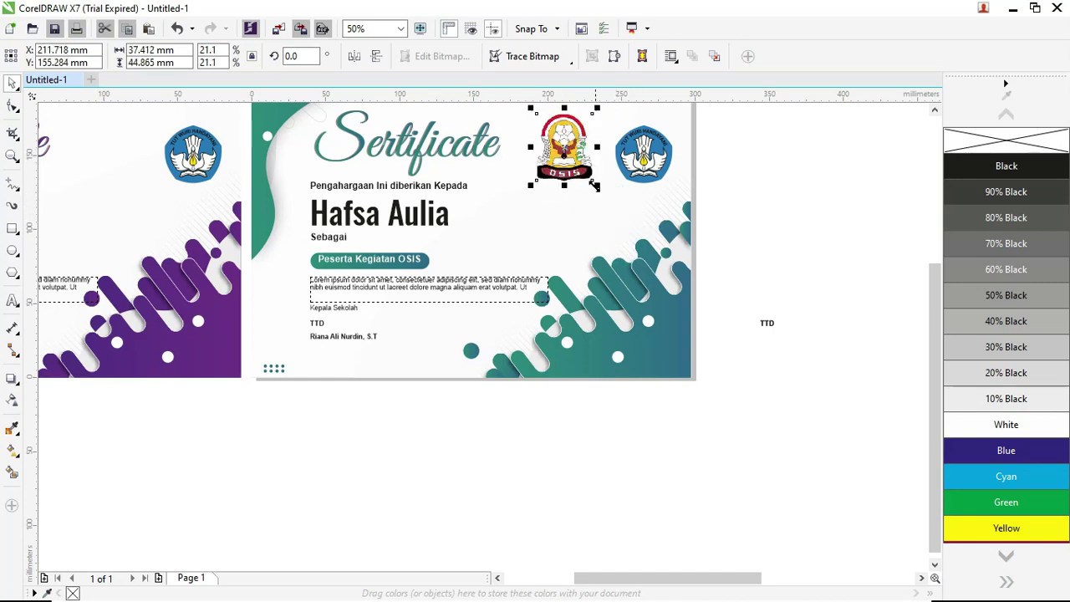
{"action": "left_click_drag", "start_coordinate": [563, 147], "coordinate": [578, 156]}
{"action": "left_click_drag", "start_coordinate": [611, 195], "coordinate": [599, 181]}
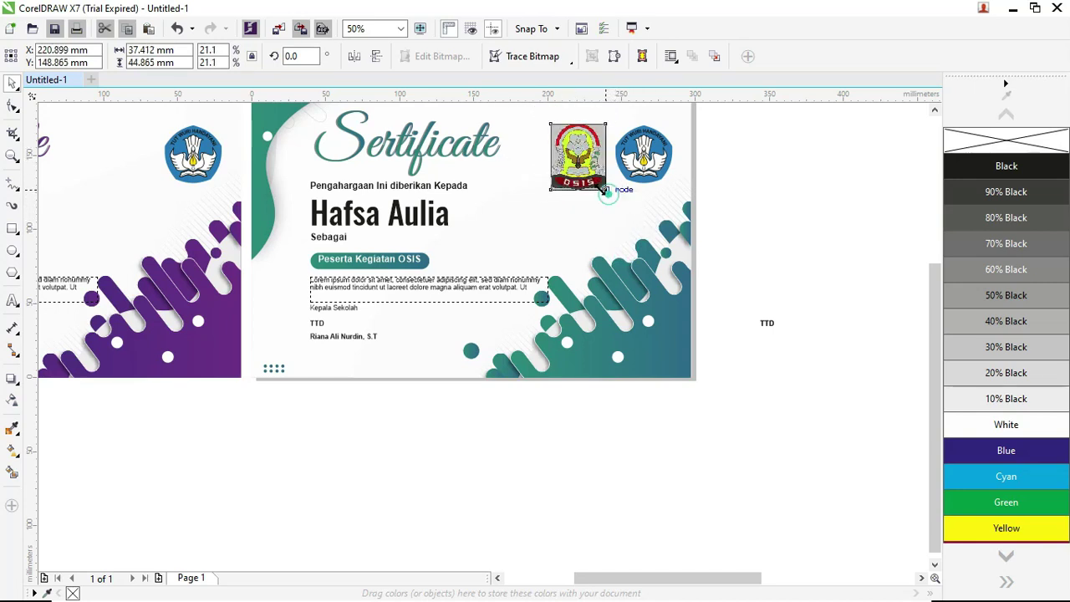
{"action": "left_click_drag", "start_coordinate": [571, 143], "coordinate": [583, 144]}
Nudge the OSIS logo higher and settle its size around 30 × 36 mm
{"action": "scroll", "coordinate": [582, 143], "scroll_direction": "up", "scroll_amount": 2}
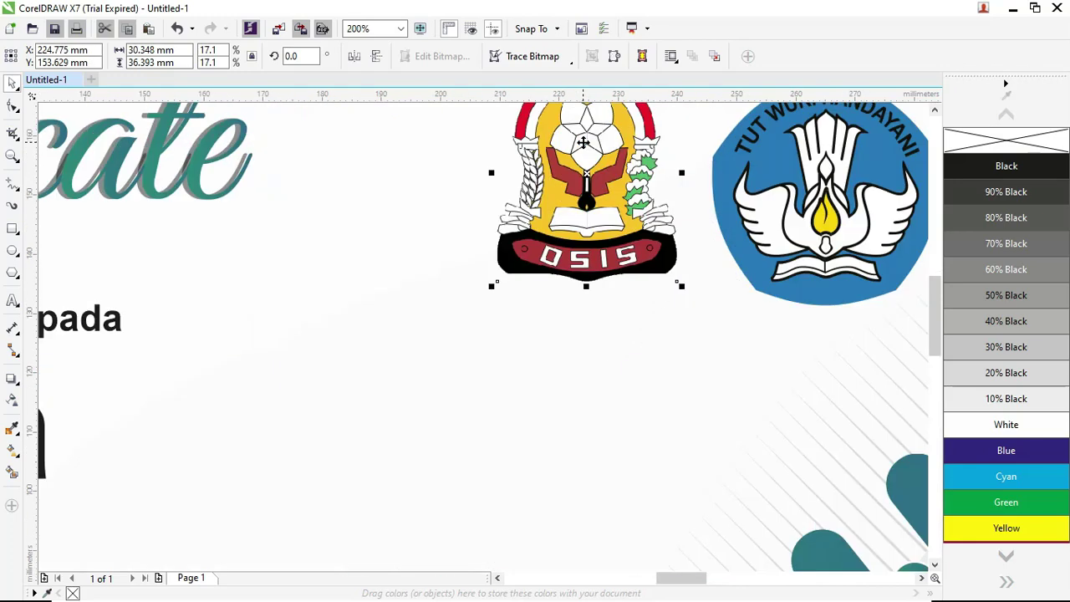
{"action": "scroll", "coordinate": [585, 150], "scroll_direction": "down", "scroll_amount": 1}
{"action": "left_click_drag", "start_coordinate": [585, 150], "coordinate": [579, 173]}
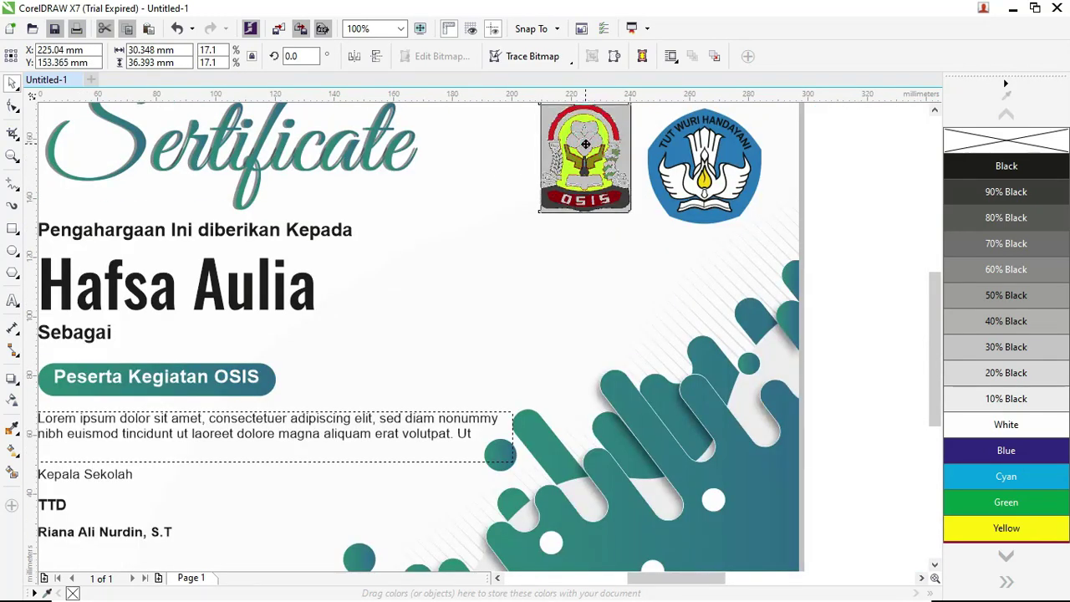
{"action": "scroll", "coordinate": [599, 170], "scroll_direction": "down", "scroll_amount": 1}
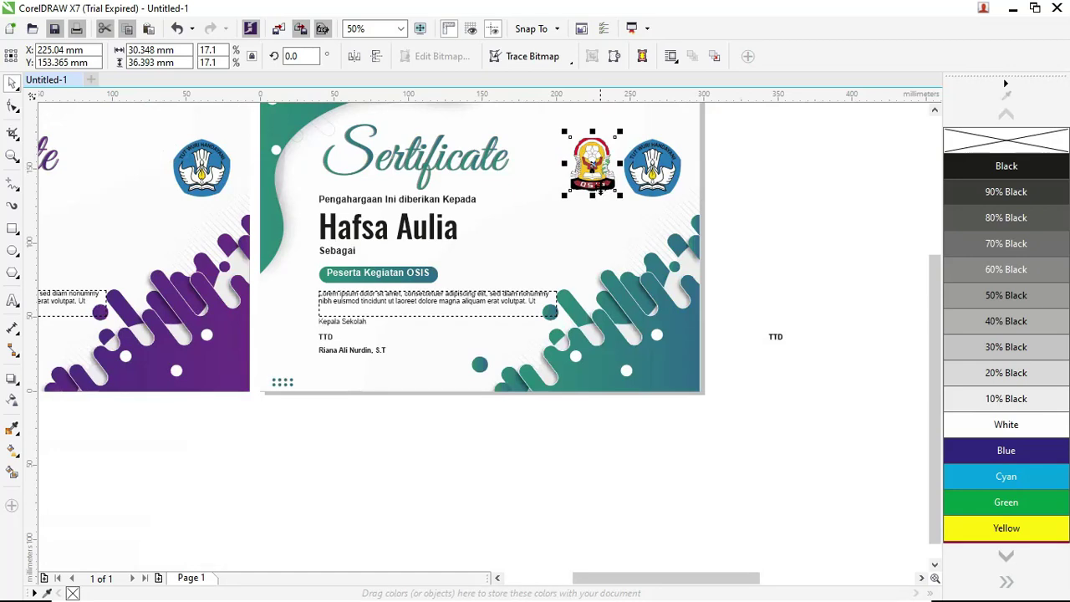
{"action": "left_click_drag", "start_coordinate": [566, 197], "coordinate": [561, 197]}
{"action": "left_click", "coordinate": [779, 190]}
{"action": "scroll", "coordinate": [495, 222], "scroll_direction": "down", "scroll_amount": 1}
Marquee-select the two left certificates in CorelDRAW, then clear the selection
{"action": "scroll", "coordinate": [495, 222], "scroll_direction": "down", "scroll_amount": 1}
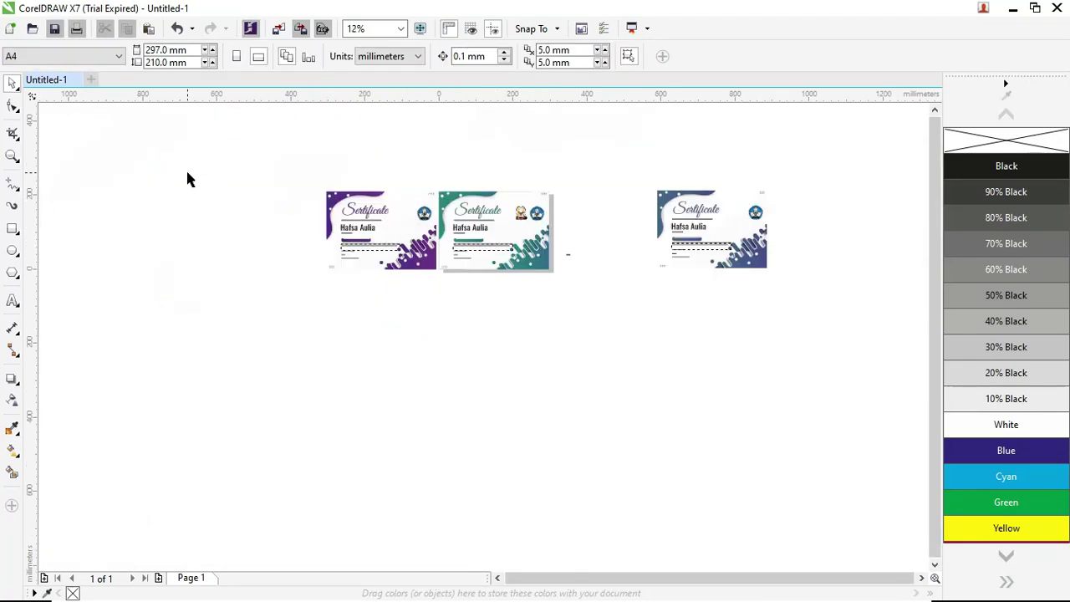
{"action": "left_click_drag", "start_coordinate": [250, 158], "coordinate": [606, 304]}
{"action": "left_click", "coordinate": [566, 301]}
Switch to the Adobe Illustrator window showing the OSIS certificate template
{"action": "key", "text": "alt+Tab"}
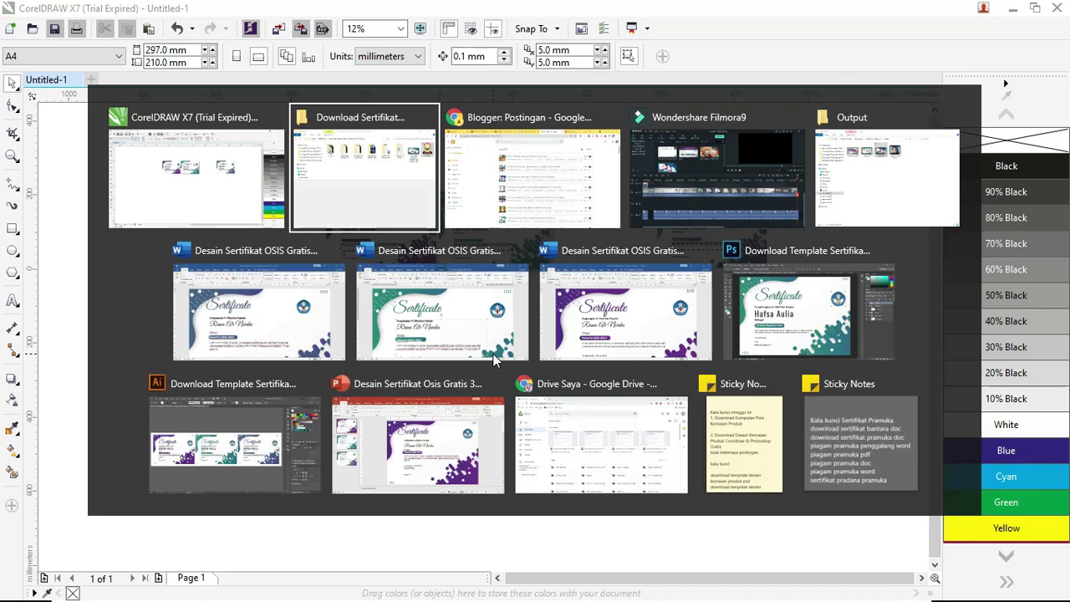
{"action": "key", "text": "Tab"}
{"action": "key", "text": "Tab"}
{"action": "key", "text": "Tab"}
{"action": "key", "text": "Tab"}
{"action": "key", "text": "Tab"}
{"action": "key", "text": "Tab"}
{"action": "key", "text": "Tab"}
{"action": "key", "text": "Tab"}
{"action": "key", "text": "Tab"}
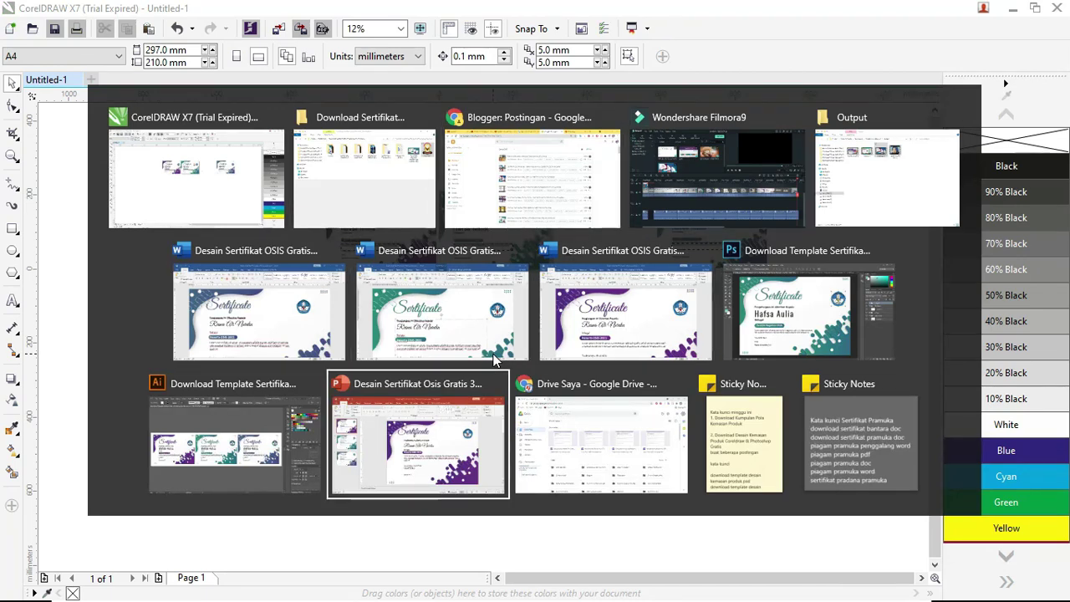
{"action": "key", "text": "alt+Tab"}
{"action": "key", "text": "Tab"}
{"action": "key", "text": "Tab"}
{"action": "key", "text": "Tab"}
{"action": "key", "text": "Tab"}
{"action": "key", "text": "Tab"}
{"action": "key", "text": "Tab"}
{"action": "key", "text": "Tab"}
{"action": "key", "text": "Tab"}
{"action": "key", "text": "Tab"}
{"action": "key", "text": "alt"}
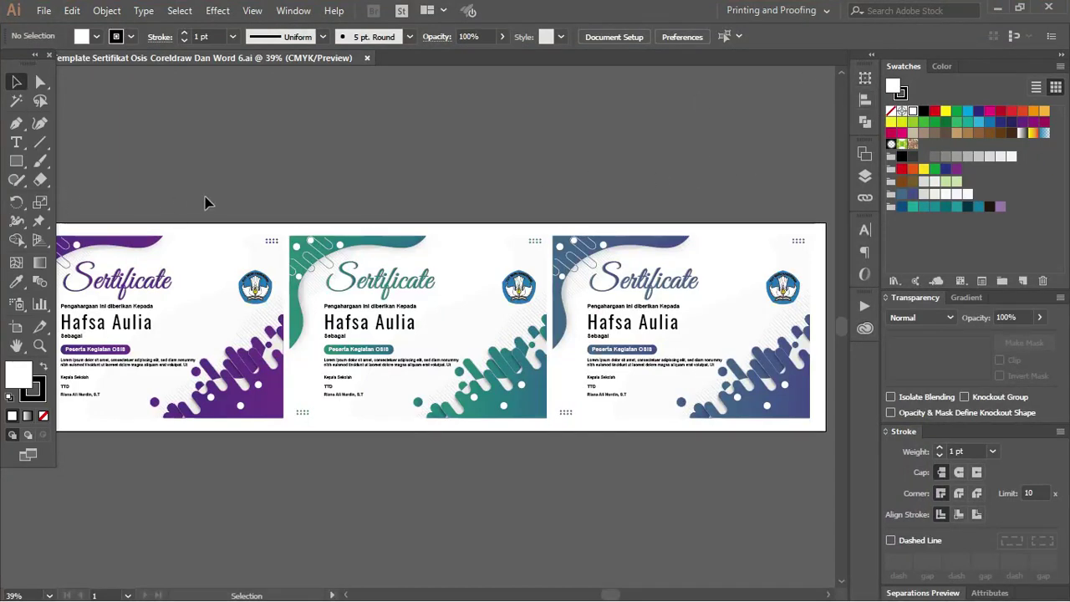
Ungroup the certificate artwork
{"action": "left_click_drag", "start_coordinate": [622, 596], "coordinate": [610, 597]}
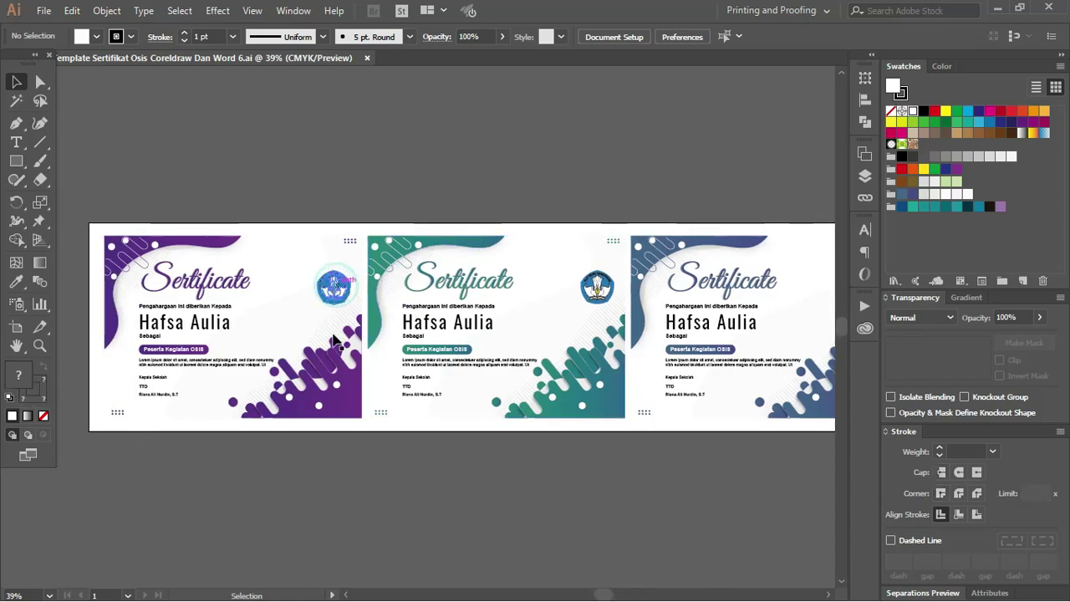
{"action": "left_click", "coordinate": [283, 336]}
{"action": "right_click", "coordinate": [283, 336]}
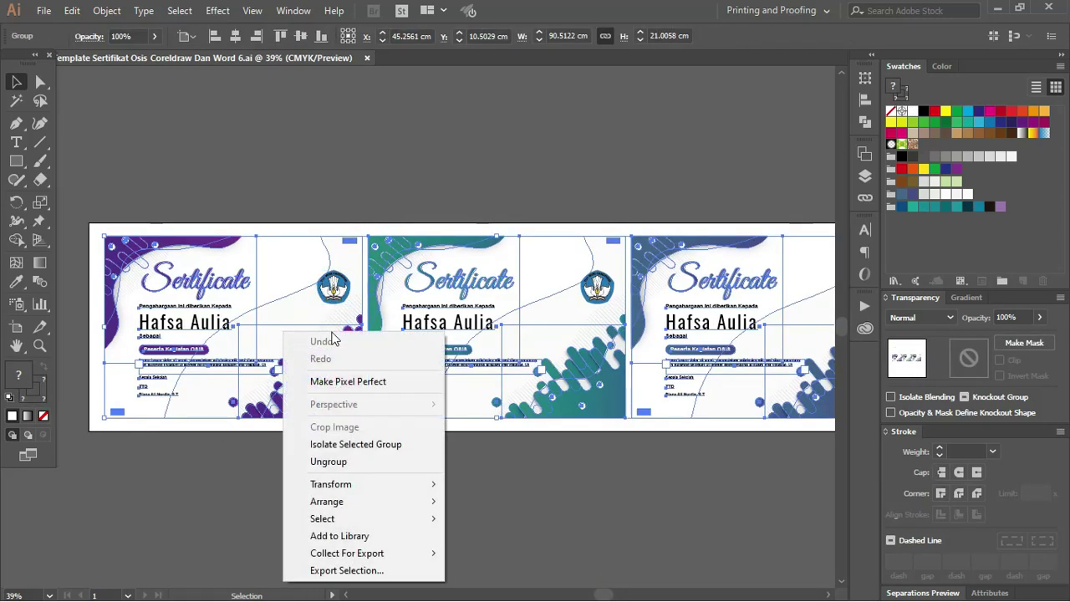
{"action": "left_click", "coordinate": [356, 466]}
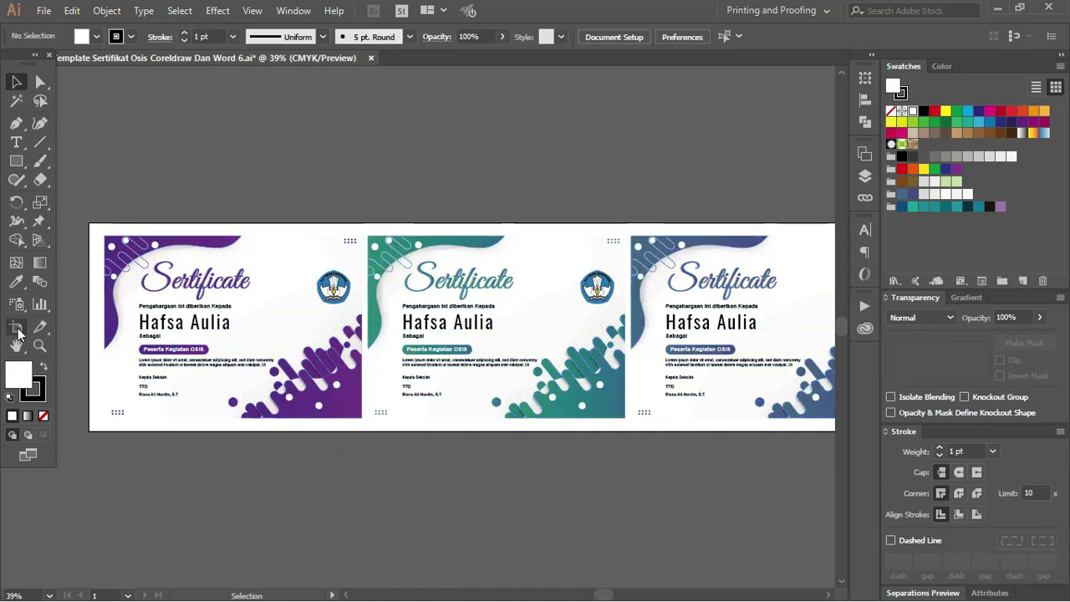
Resize the artboard to the A4 preset (29.7 × 21 cm) and return to the Selection tool
{"action": "left_click", "coordinate": [16, 326]}
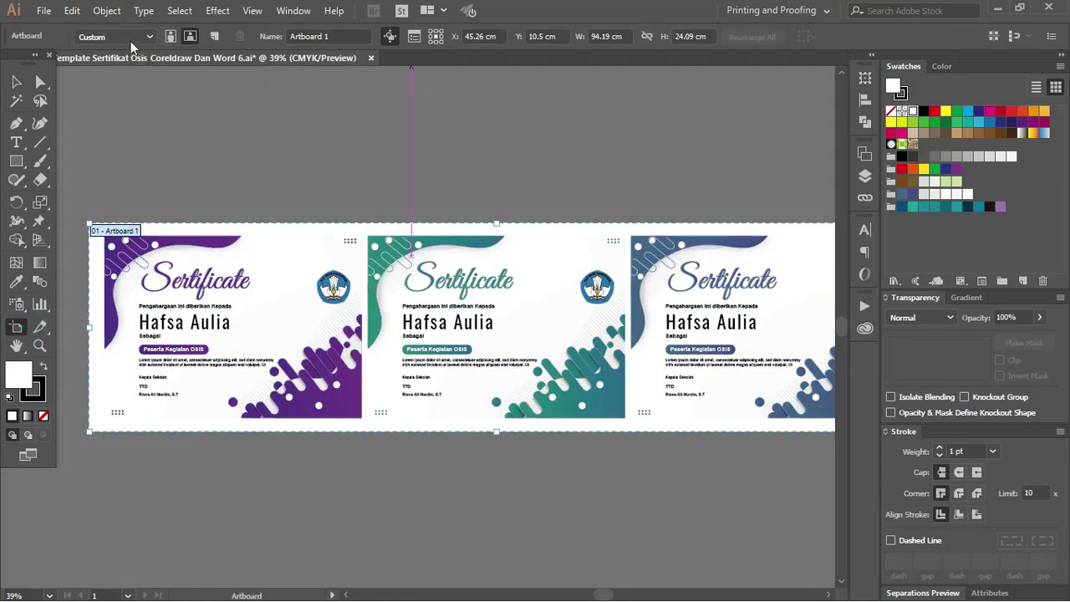
{"action": "left_click", "coordinate": [131, 38]}
{"action": "left_click", "coordinate": [135, 162]}
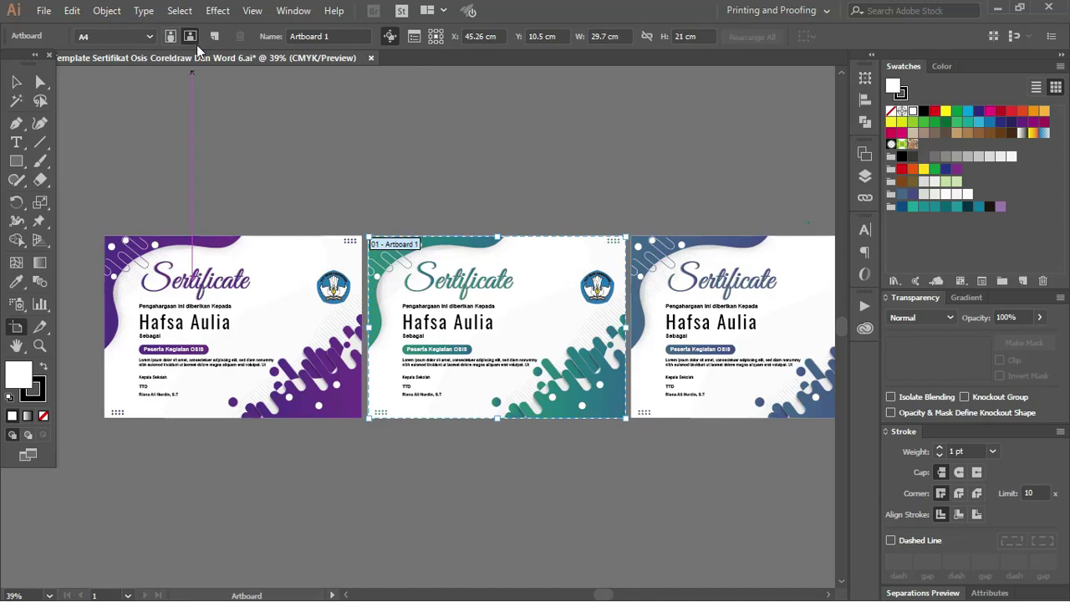
{"action": "left_click", "coordinate": [15, 81]}
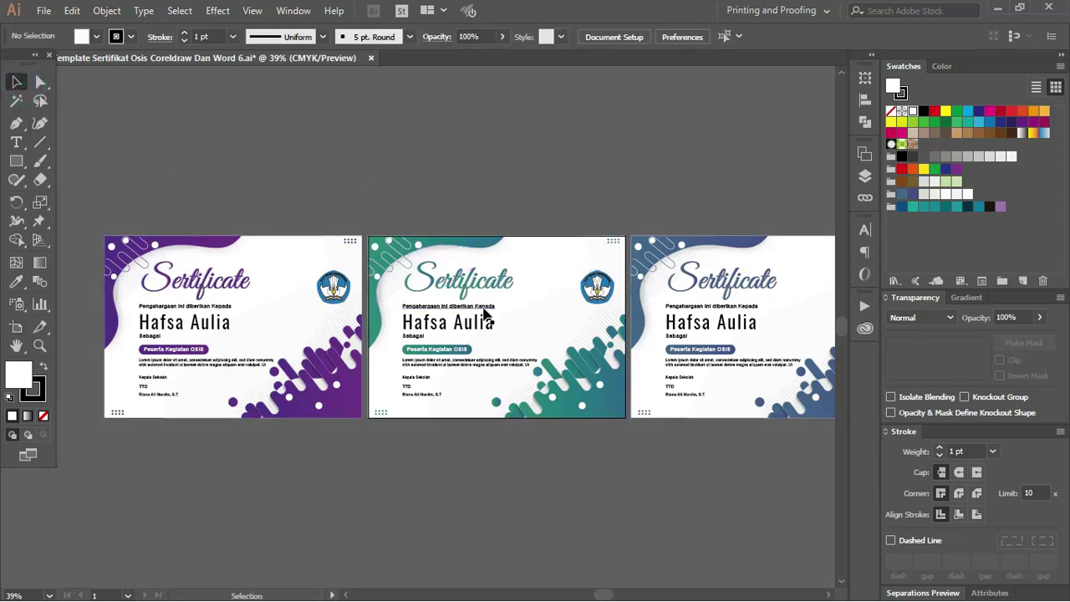
{"action": "left_click", "coordinate": [335, 284]}
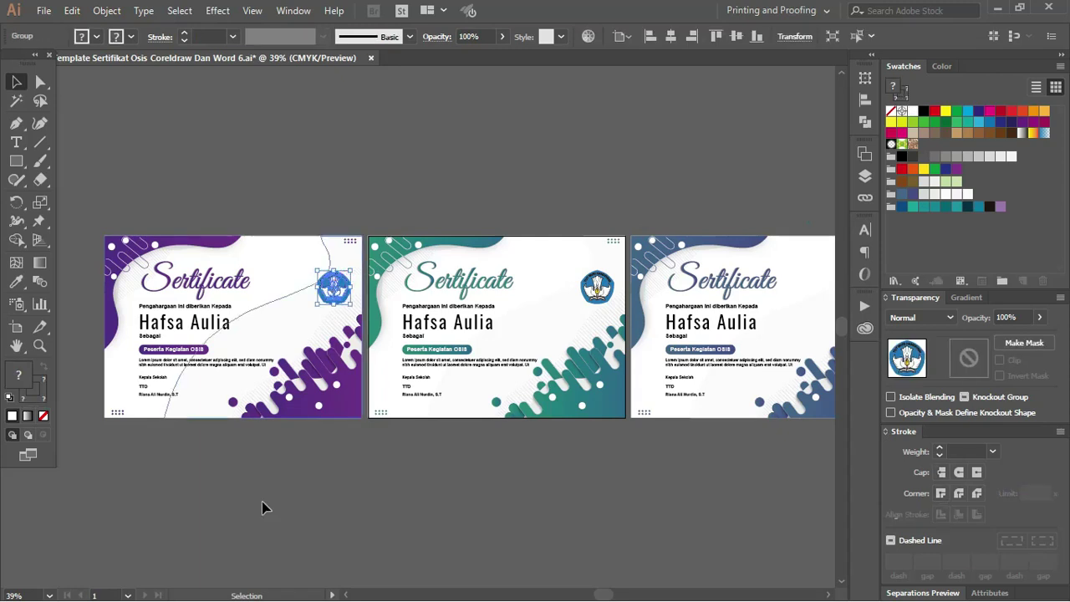
Place the Logo Osis image from Explorer and shrink it to badge size
{"action": "key", "text": "alt+Tab"}
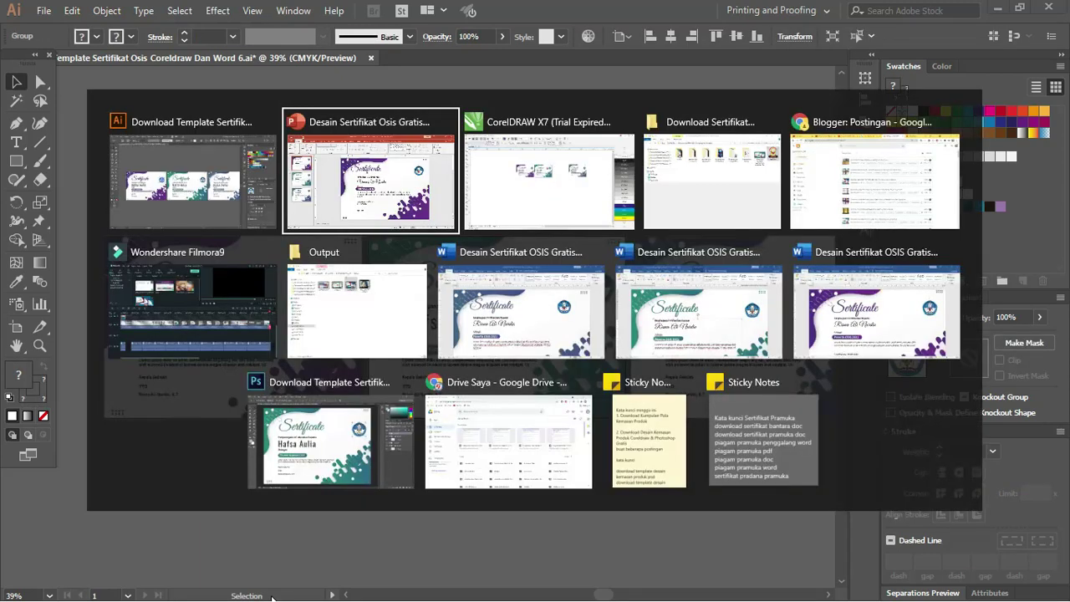
{"action": "key", "text": "Tab"}
{"action": "key", "text": "Tab"}
{"action": "left_click_drag", "start_coordinate": [880, 418], "coordinate": [423, 219]}
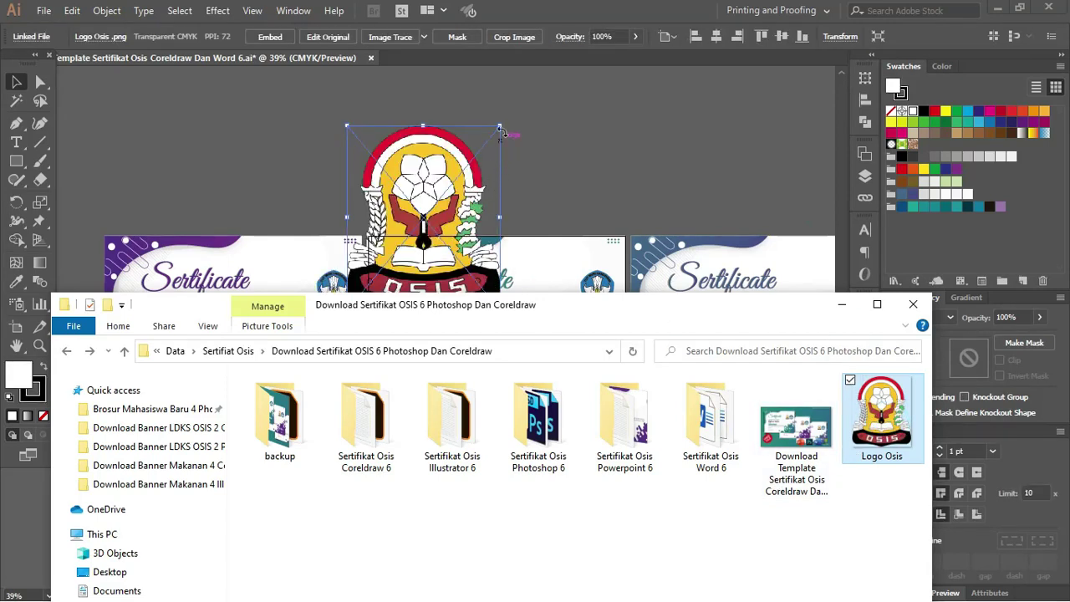
{"action": "left_click", "coordinate": [501, 129]}
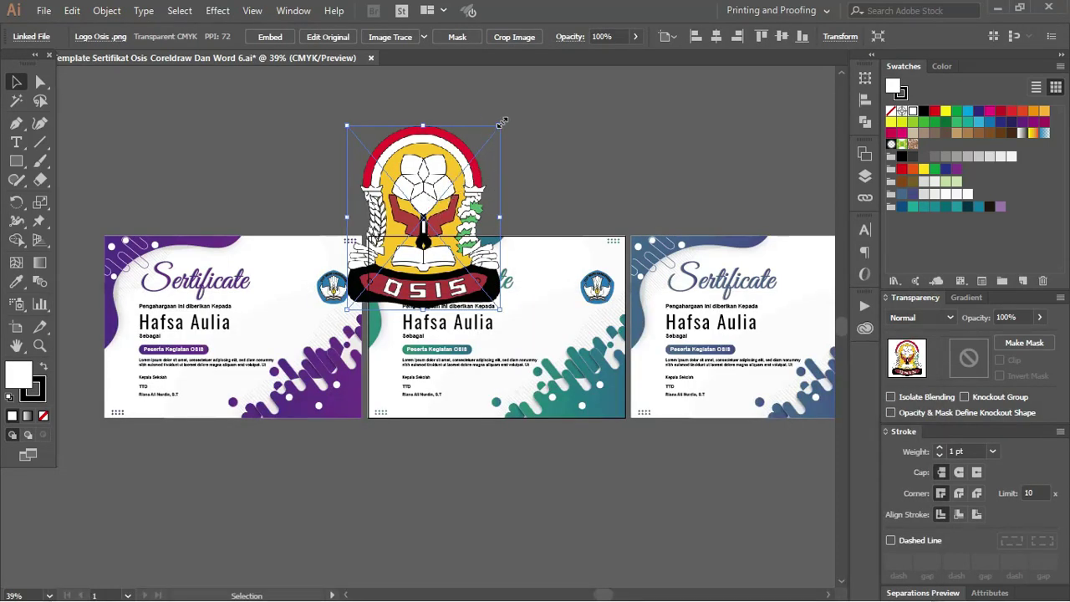
{"action": "left_click_drag", "start_coordinate": [500, 124], "coordinate": [407, 208]}
{"action": "key", "text": "ctrl+z"}
{"action": "mouse_move", "coordinate": [500, 125]}
{"action": "left_mouse_down"}
{"action": "mouse_move", "coordinate": [408, 238]}
{"action": "mouse_move", "coordinate": [284, 254]}
{"action": "mouse_move", "coordinate": [259, 286]}
{"action": "mouse_move", "coordinate": [306, 283]}
{"action": "mouse_move", "coordinate": [311, 270]}
{"action": "left_mouse_up"}
{"action": "left_click", "coordinate": [310, 192]}
Zoom in on the first certificate, select its artwork and save its colours as Color Group 4
{"action": "key", "text": "z"}
{"action": "left_click_drag", "start_coordinate": [96, 219], "coordinate": [423, 448]}
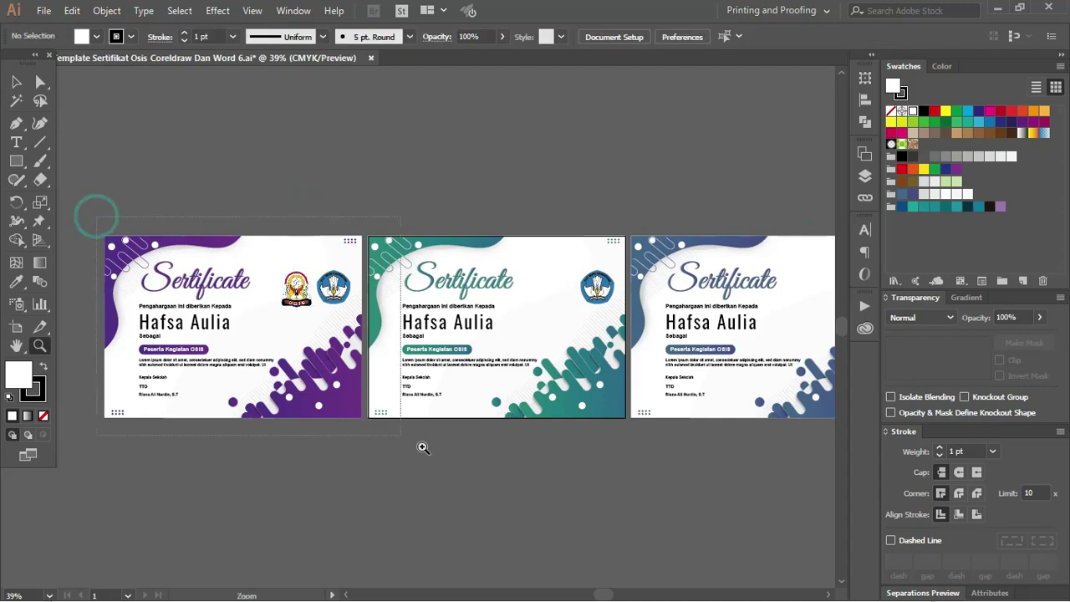
{"action": "key", "text": "v"}
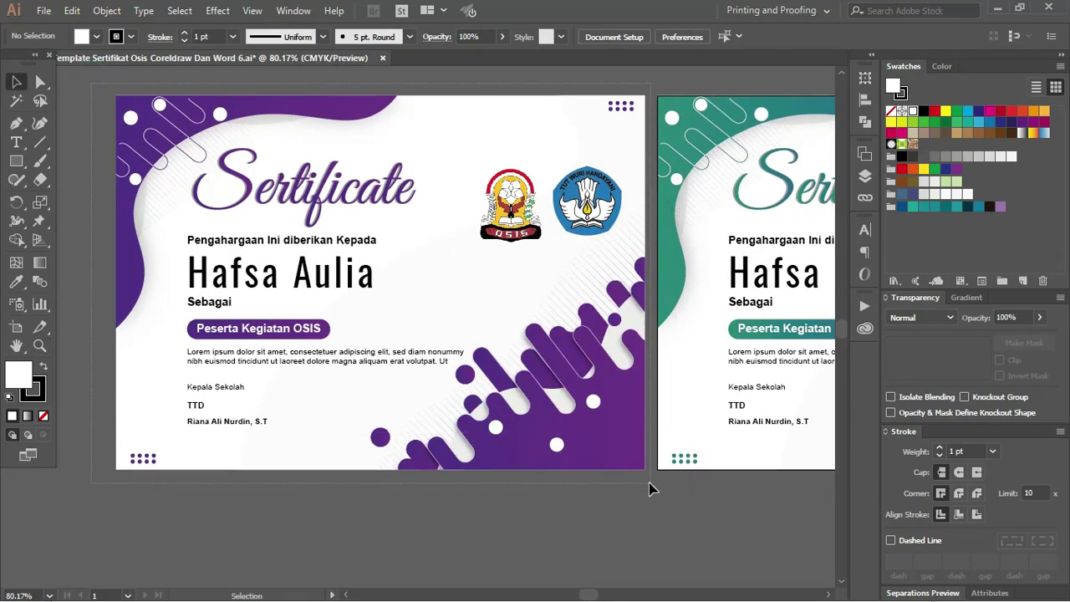
{"action": "left_click_drag", "start_coordinate": [92, 84], "coordinate": [650, 483]}
{"action": "key", "text": "ctrl+alt+a"}
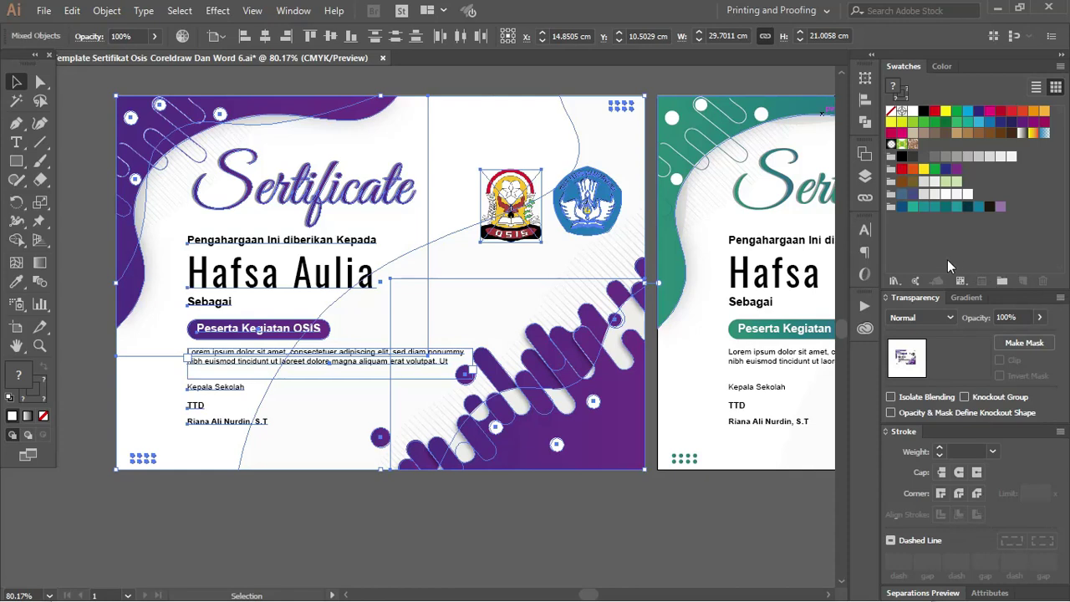
{"action": "left_click", "coordinate": [1000, 281]}
{"action": "left_click", "coordinate": [660, 286]}
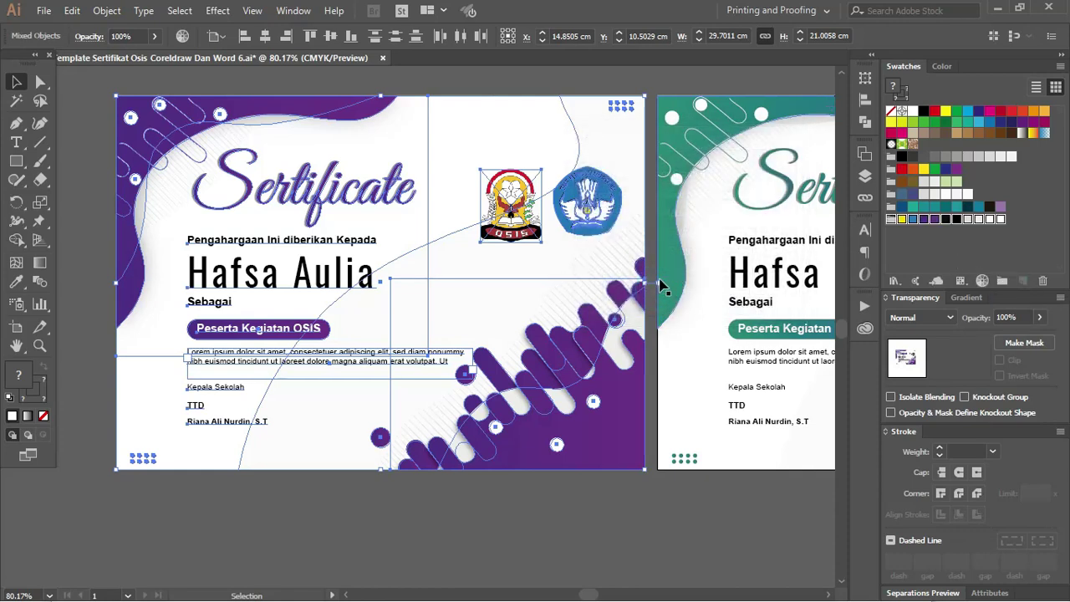
{"action": "left_click", "coordinate": [983, 281]}
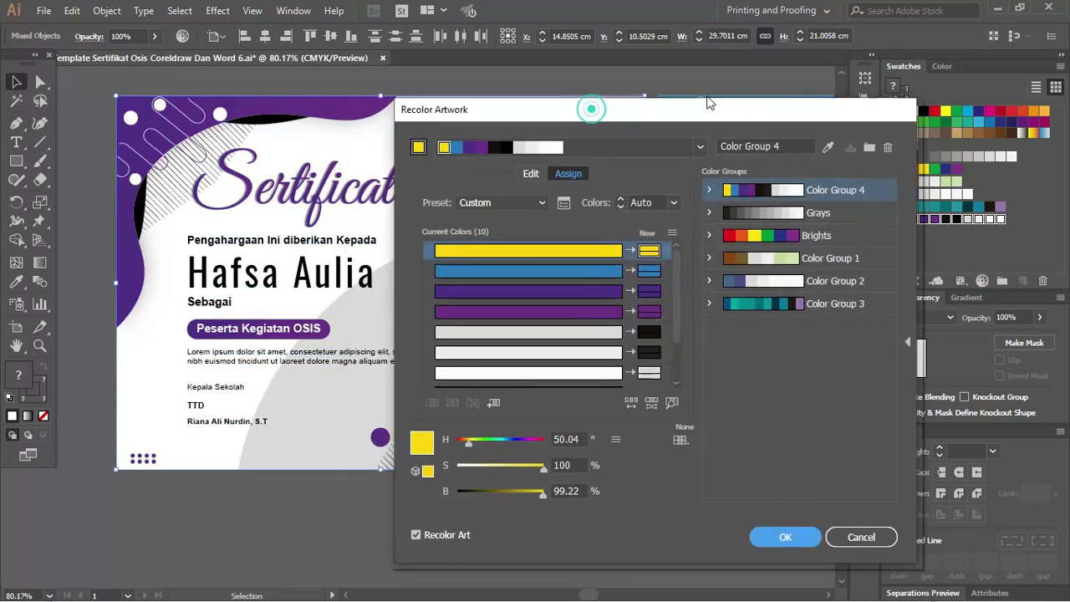
{"action": "left_click_drag", "start_coordinate": [709, 102], "coordinate": [883, 51]}
{"action": "scroll", "coordinate": [800, 264], "scroll_direction": "down", "scroll_amount": 2}
{"action": "left_click", "coordinate": [823, 224]}
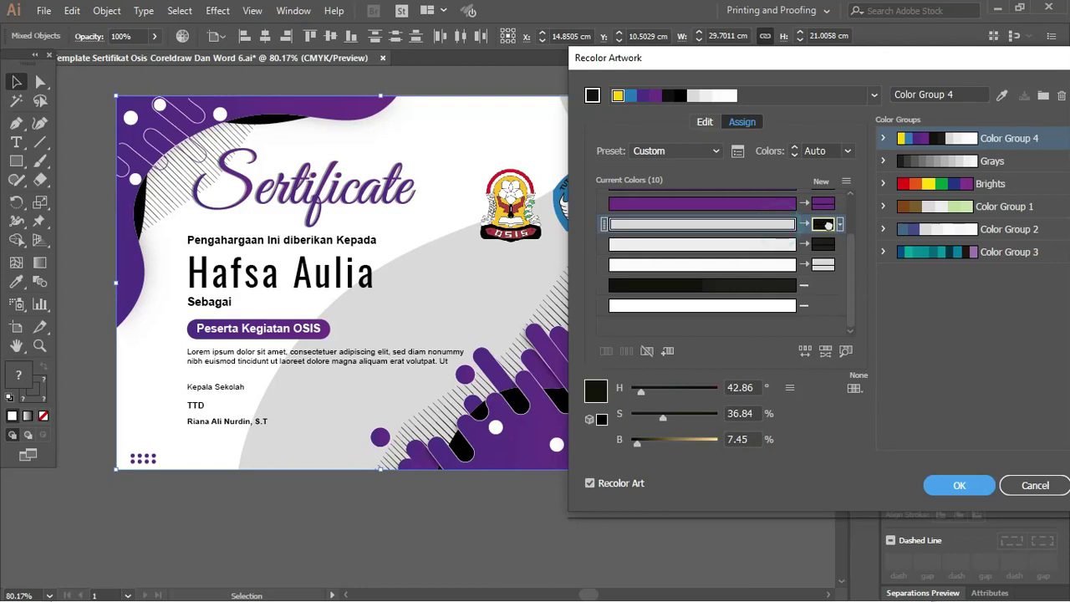
{"action": "left_click", "coordinate": [822, 244]}
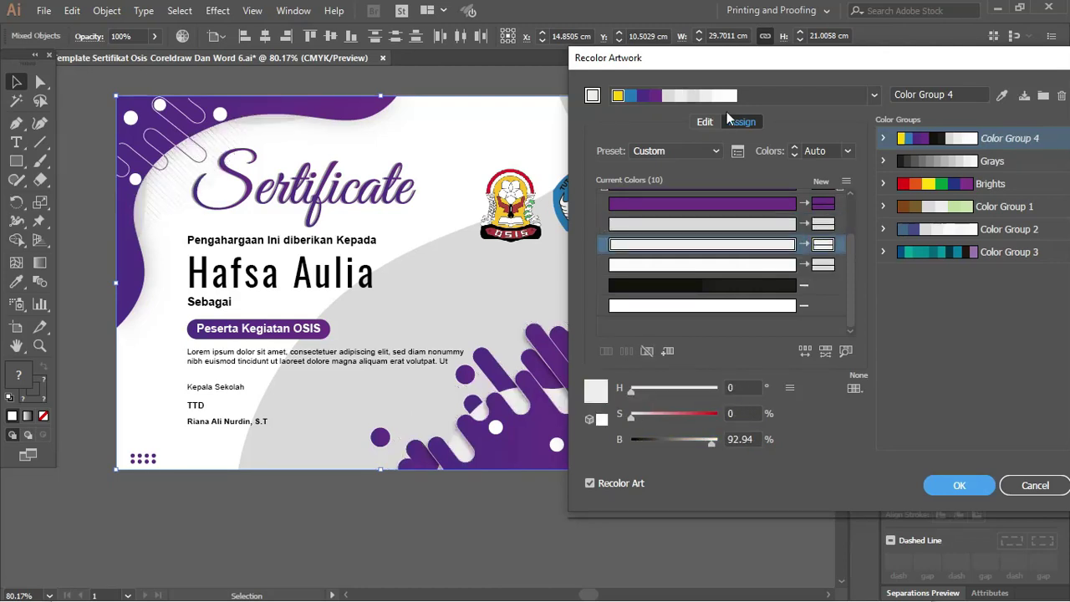
{"action": "left_click", "coordinate": [824, 265]}
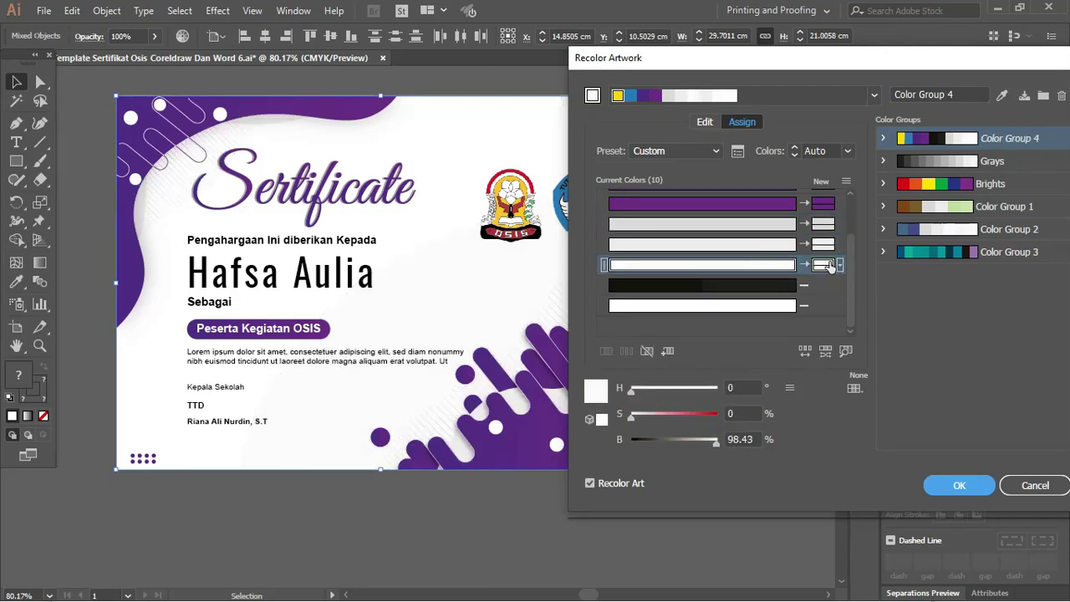
{"action": "mouse_move", "coordinate": [720, 65]}
{"action": "left_mouse_down"}
{"action": "mouse_move", "coordinate": [934, 223]}
{"action": "mouse_move", "coordinate": [918, 245]}
{"action": "mouse_move", "coordinate": [690, 153]}
{"action": "mouse_move", "coordinate": [761, 92]}
{"action": "left_mouse_up"}
{"action": "scroll", "coordinate": [802, 254], "scroll_direction": "up", "scroll_amount": 3}
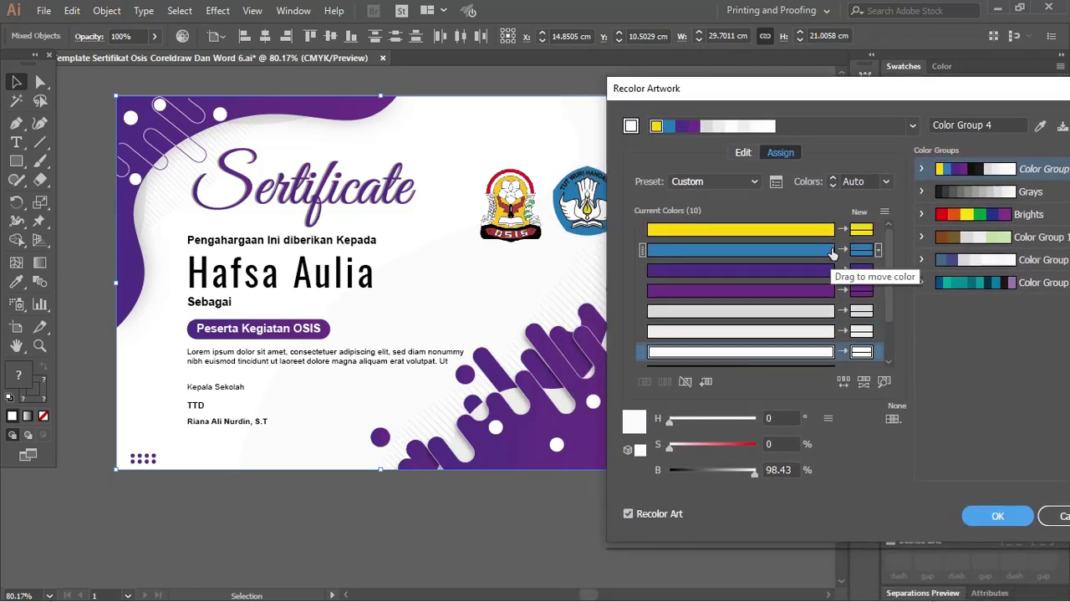
{"action": "left_click_drag", "start_coordinate": [782, 87], "coordinate": [840, 61]}
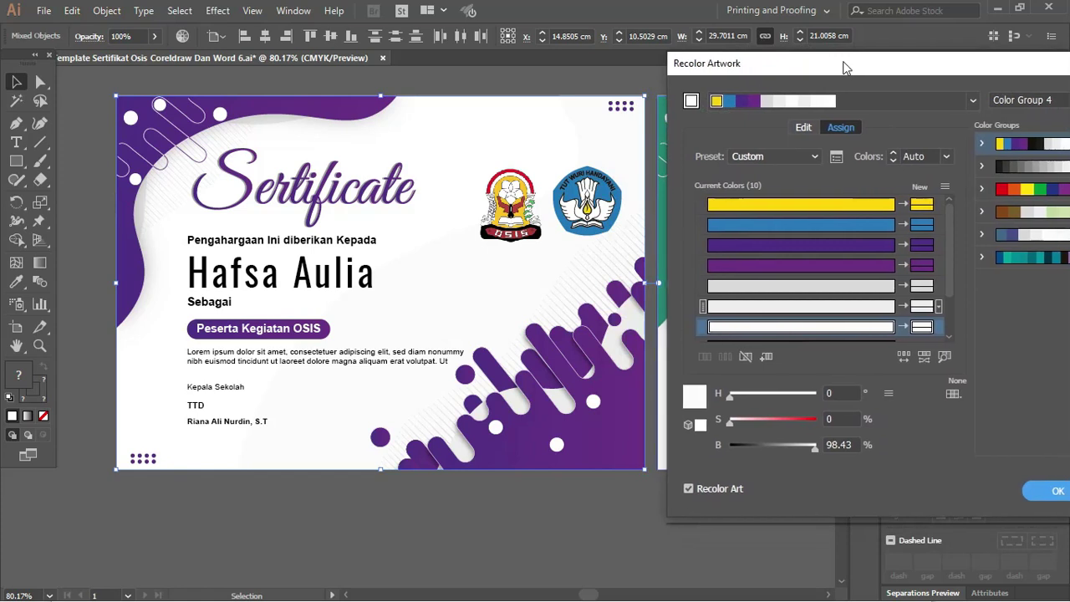
{"action": "left_click", "coordinate": [805, 129]}
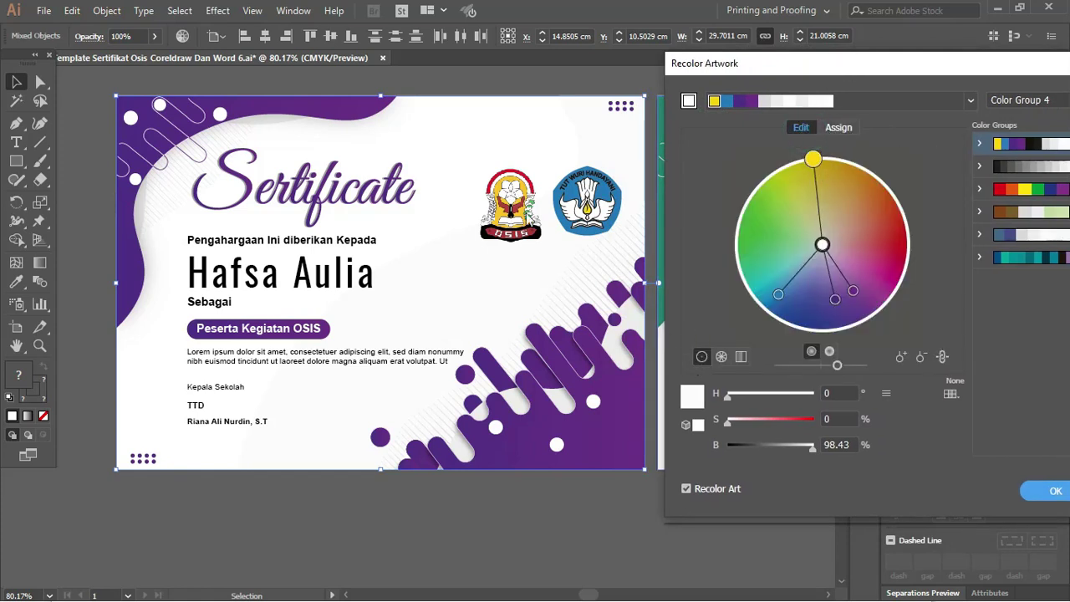
{"action": "mouse_move", "coordinate": [854, 292]}
{"action": "left_mouse_down"}
{"action": "mouse_move", "coordinate": [869, 280]}
{"action": "mouse_move", "coordinate": [878, 232]}
{"action": "mouse_move", "coordinate": [860, 179]}
{"action": "mouse_move", "coordinate": [818, 164]}
{"action": "left_mouse_up"}
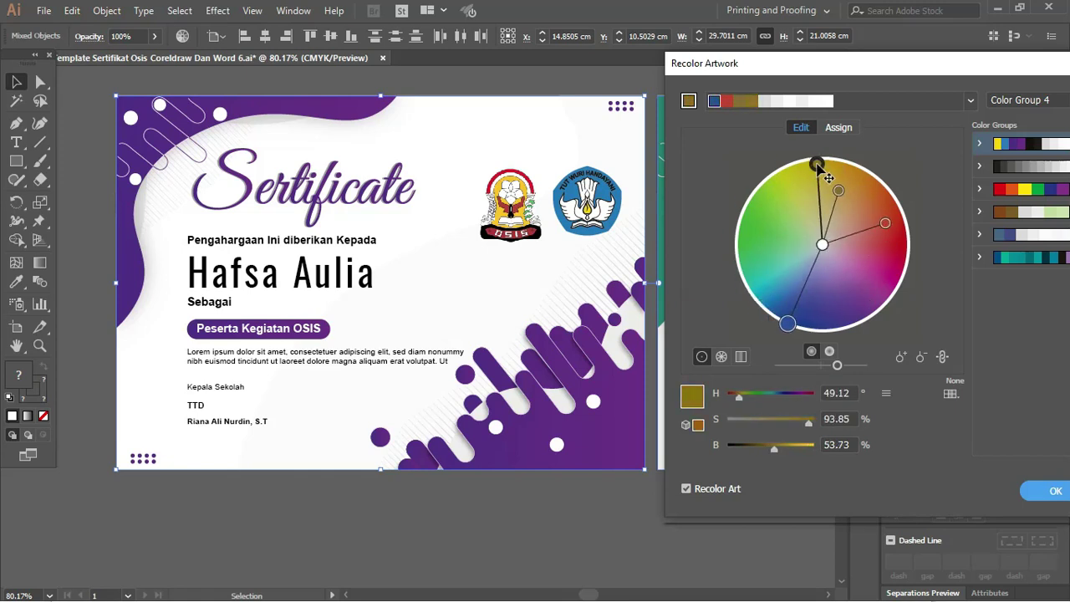
{"action": "mouse_move", "coordinate": [819, 165]}
{"action": "left_mouse_down"}
{"action": "mouse_move", "coordinate": [839, 173]}
{"action": "mouse_move", "coordinate": [825, 161]}
{"action": "left_mouse_up"}
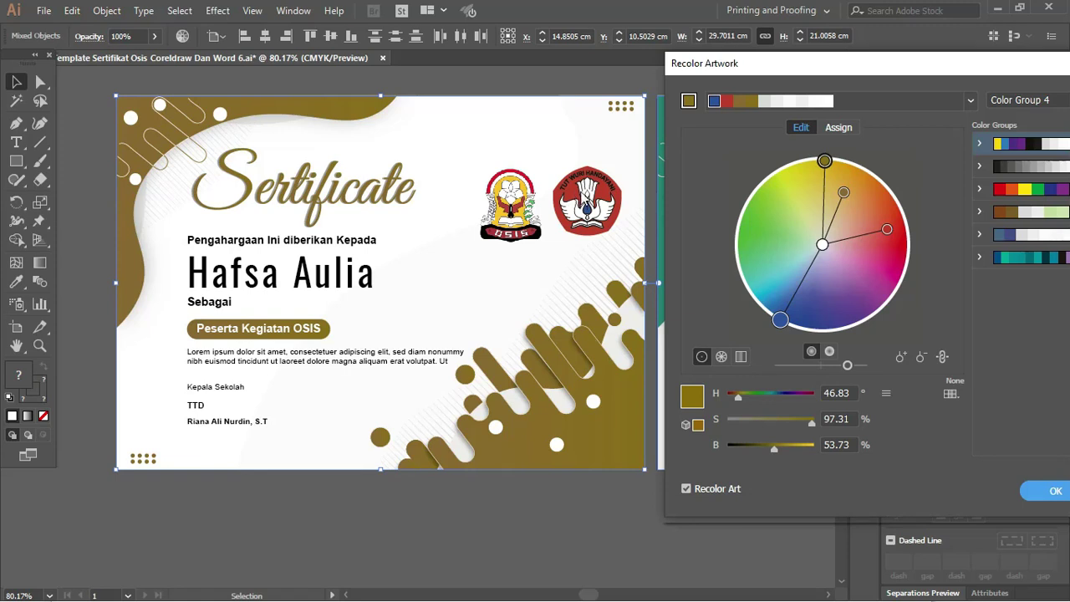
{"action": "left_click_drag", "start_coordinate": [895, 81], "coordinate": [685, 61]}
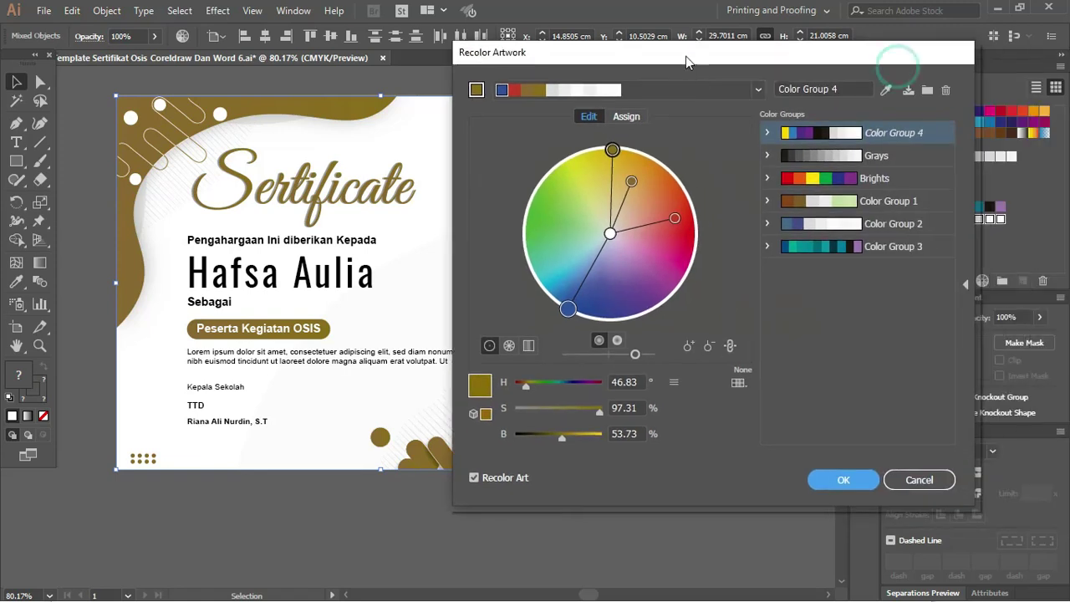
{"action": "left_click", "coordinate": [919, 480]}
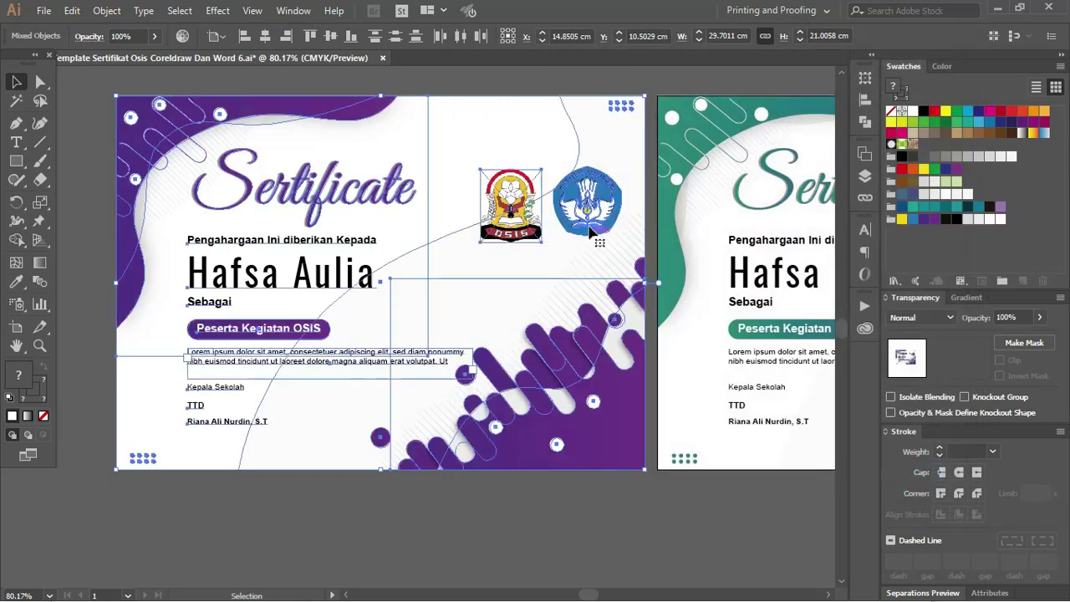
Select all artwork on the first certificate and reopen Color Group 4 in Recolor Artwork
{"action": "left_click", "coordinate": [562, 75]}
{"action": "left_click", "coordinate": [600, 194]}
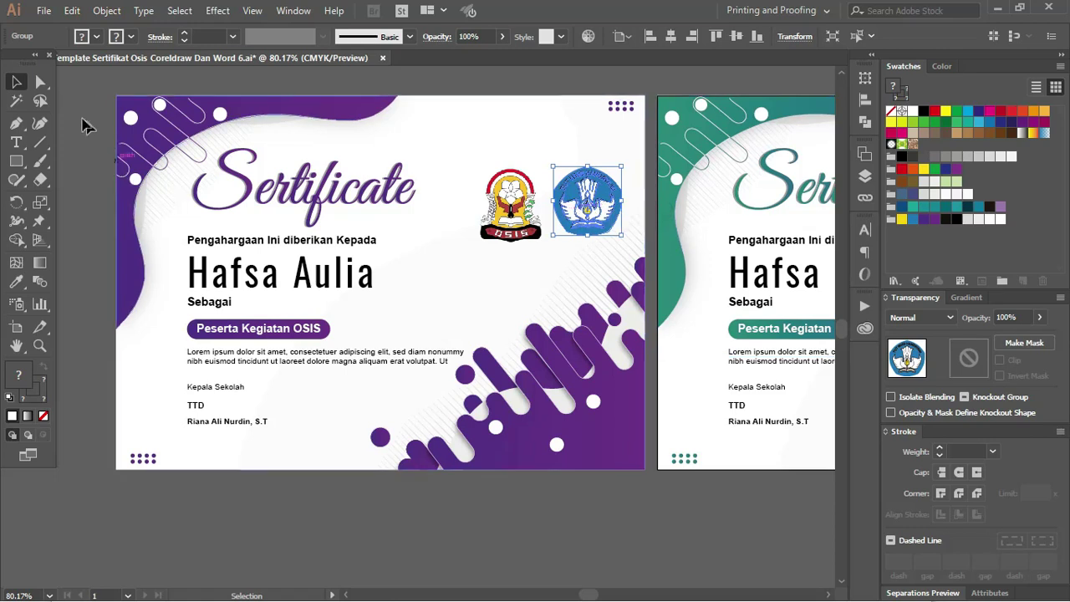
{"action": "left_click_drag", "start_coordinate": [650, 484], "coordinate": [589, 201]}
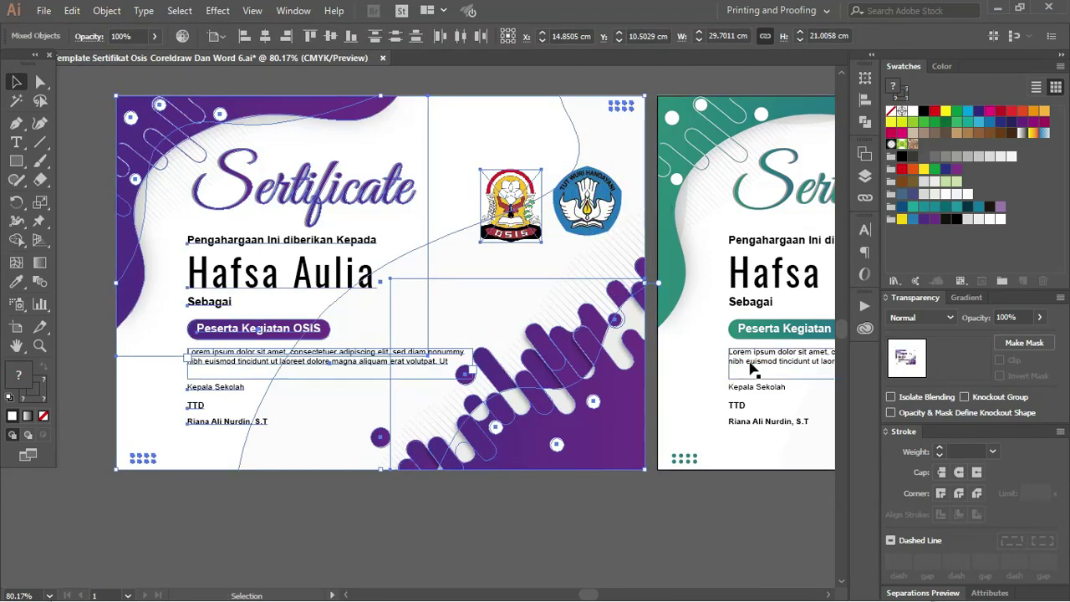
{"action": "double_click", "coordinate": [891, 219]}
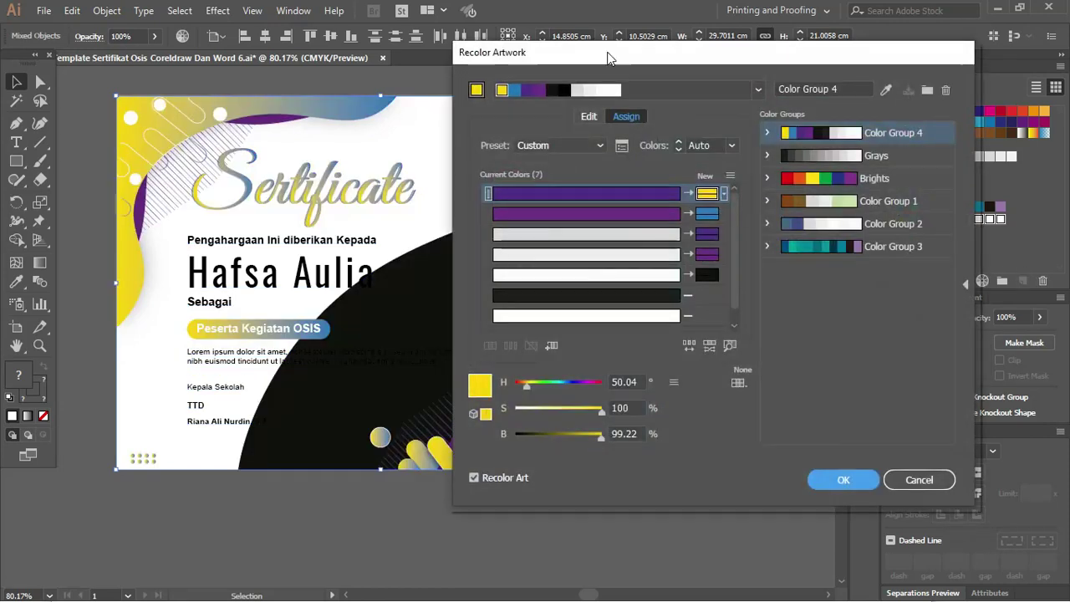
In Recolor Artwork's Assign tab, map the top colour back to purple and keep white white
{"action": "left_click_drag", "start_coordinate": [609, 59], "coordinate": [657, 106]}
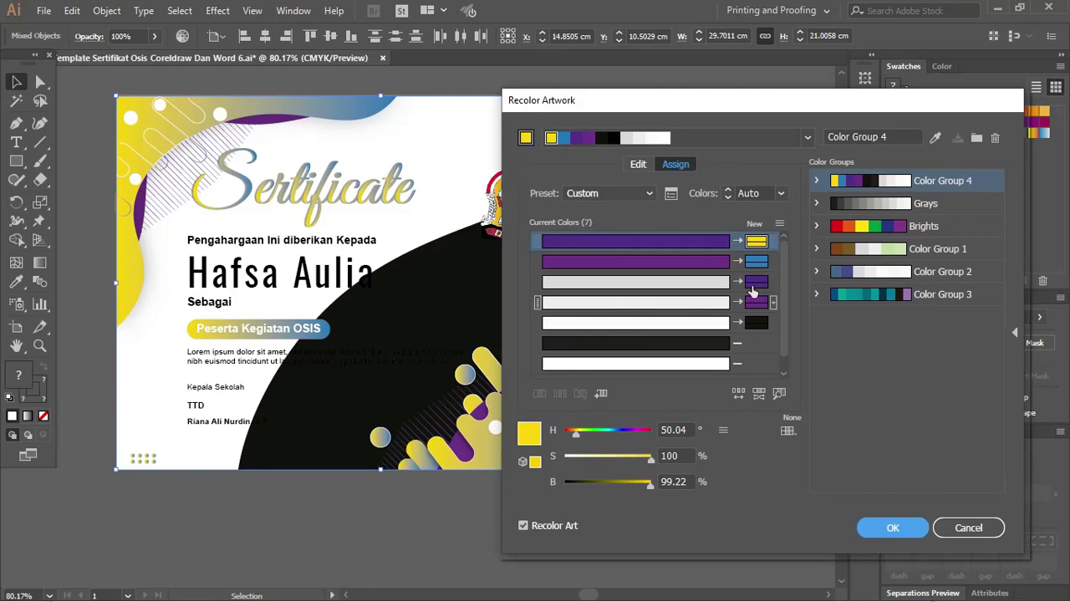
{"action": "mouse_move", "coordinate": [718, 248]}
{"action": "left_mouse_down"}
{"action": "mouse_move", "coordinate": [773, 242]}
{"action": "mouse_move", "coordinate": [716, 259]}
{"action": "mouse_move", "coordinate": [757, 262]}
{"action": "left_mouse_up"}
{"action": "left_click", "coordinate": [717, 261]}
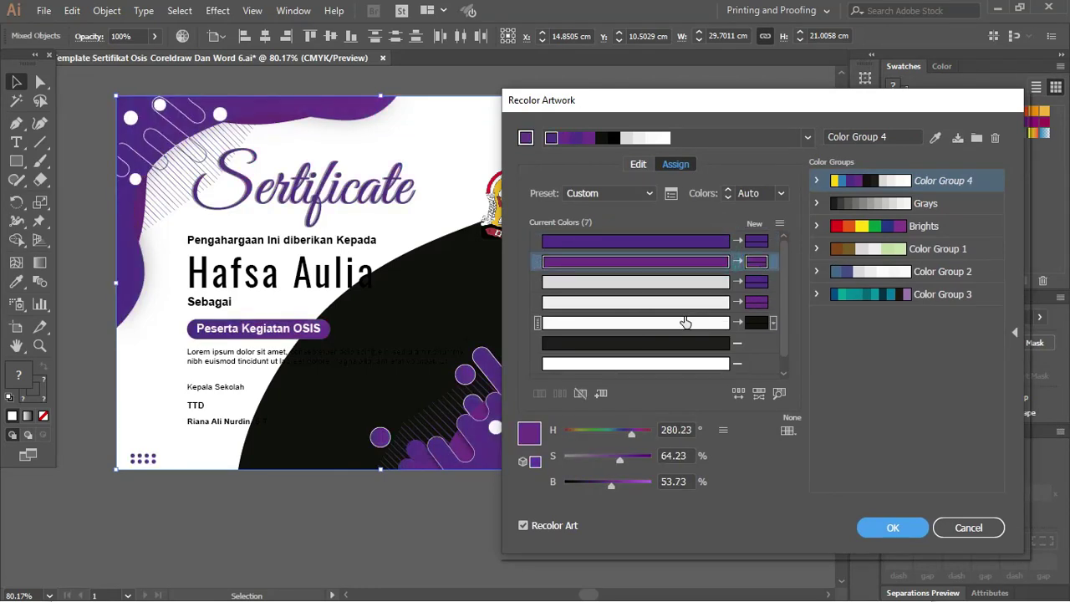
{"action": "left_click", "coordinate": [696, 327]}
{"action": "key", "text": "ctrl+z"}
Rotate the colour wheel in the Edit tab toward olive gold
{"action": "mouse_move", "coordinate": [683, 106]}
{"action": "left_mouse_down"}
{"action": "mouse_move", "coordinate": [823, 92]}
{"action": "mouse_move", "coordinate": [808, 87]}
{"action": "left_mouse_up"}
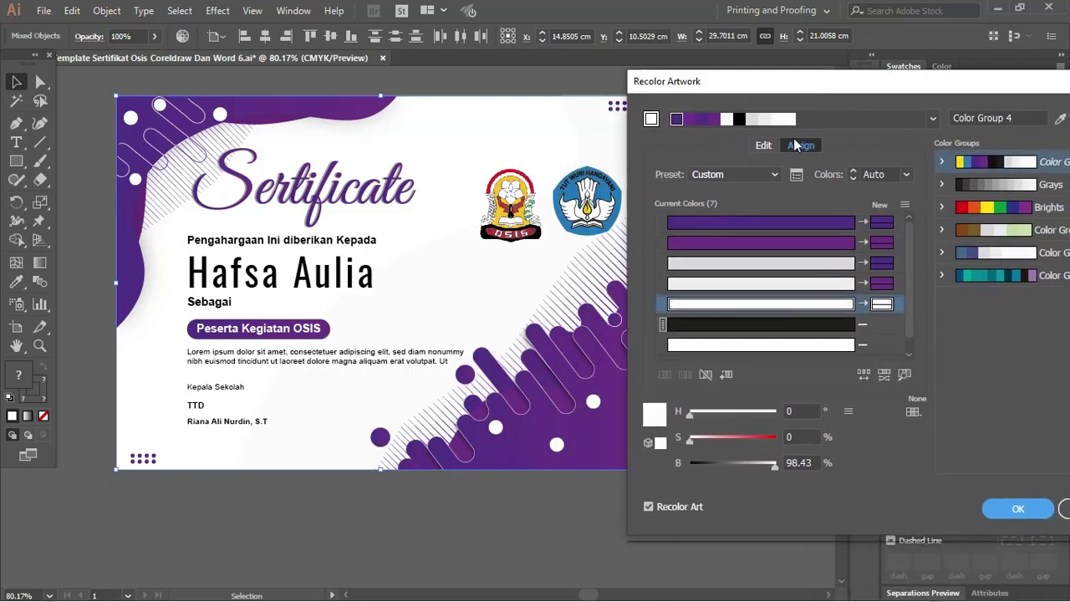
{"action": "left_click", "coordinate": [763, 144]}
{"action": "mouse_move", "coordinate": [798, 320]}
{"action": "left_mouse_down"}
{"action": "mouse_move", "coordinate": [781, 202]}
{"action": "mouse_move", "coordinate": [808, 212]}
{"action": "mouse_move", "coordinate": [789, 194]}
{"action": "mouse_move", "coordinate": [806, 205]}
{"action": "left_mouse_up"}
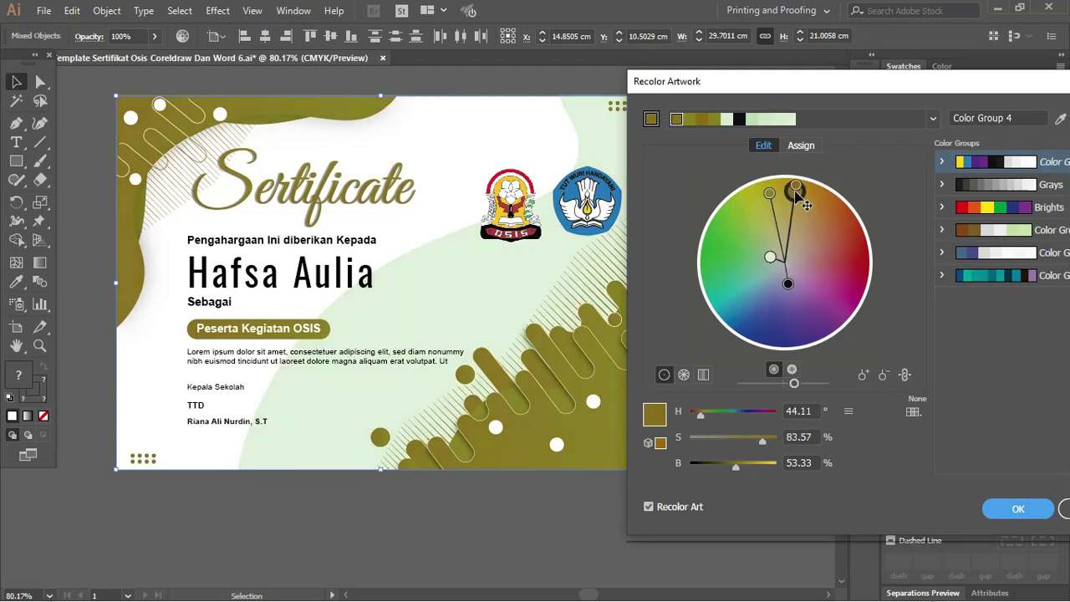
Rotate the harmony handles near gold and raise brightness to 61% (H 46.33°, S 92.84%)
{"action": "left_click", "coordinate": [800, 145]}
{"action": "left_click_drag", "start_coordinate": [846, 325], "coordinate": [848, 303]}
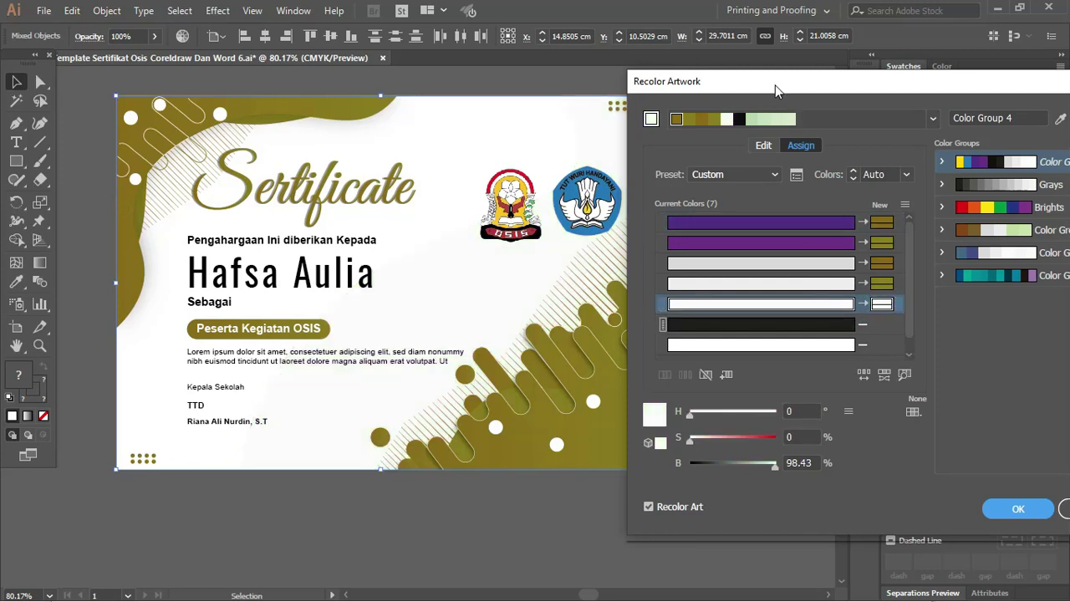
{"action": "left_click_drag", "start_coordinate": [775, 85], "coordinate": [754, 81]}
{"action": "left_click", "coordinate": [745, 143]}
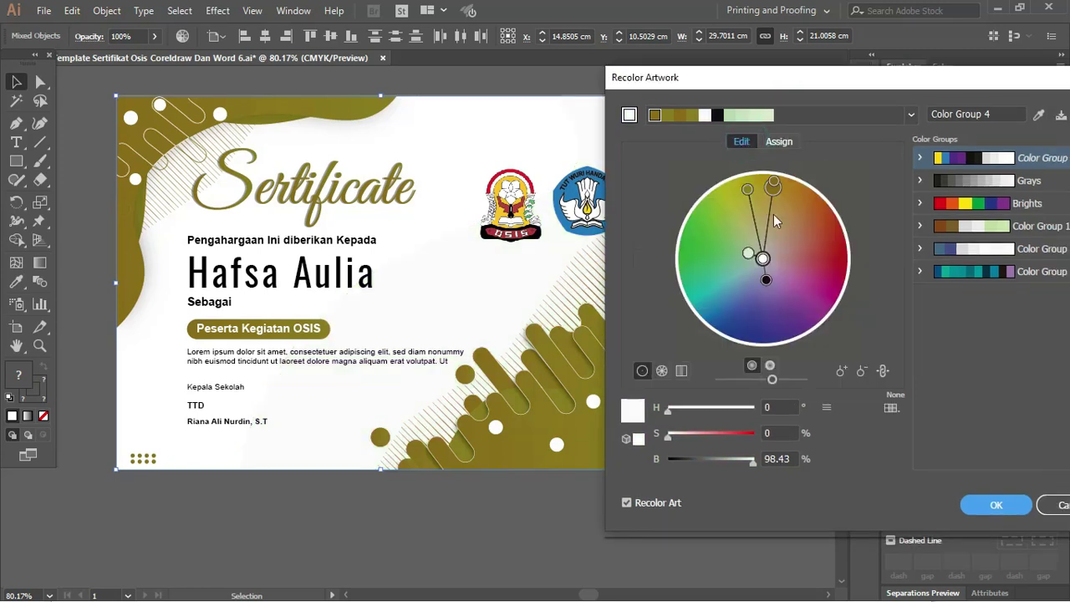
{"action": "mouse_move", "coordinate": [776, 196]}
{"action": "left_mouse_down"}
{"action": "mouse_move", "coordinate": [763, 193]}
{"action": "mouse_move", "coordinate": [778, 195]}
{"action": "left_mouse_up"}
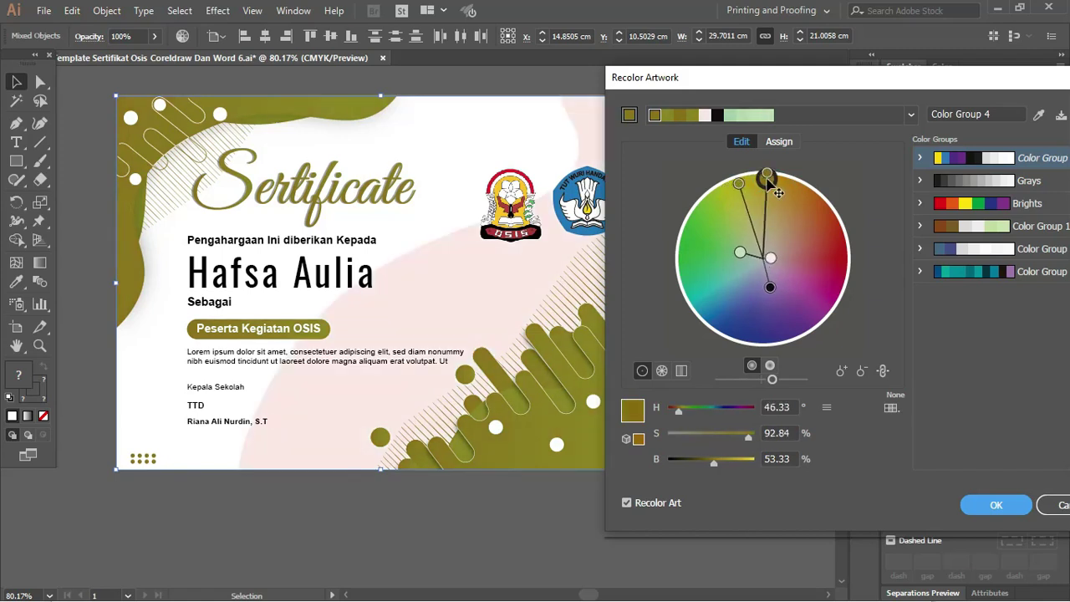
{"action": "mouse_move", "coordinate": [718, 466]}
{"action": "left_mouse_down"}
{"action": "mouse_move", "coordinate": [735, 459]}
{"action": "mouse_move", "coordinate": [721, 456]}
{"action": "left_mouse_up"}
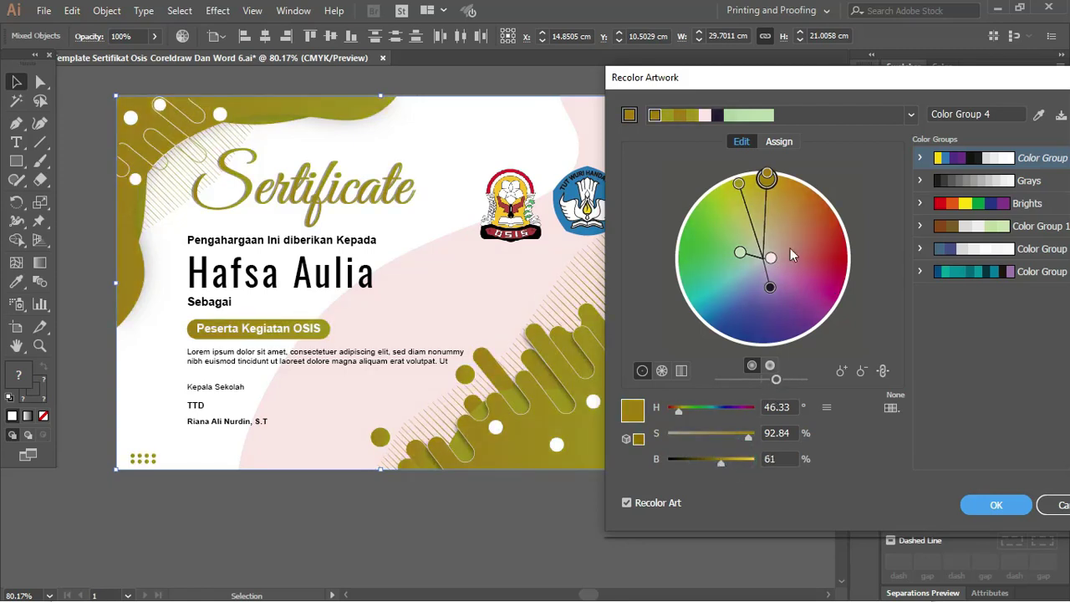
{"action": "left_click", "coordinate": [786, 141]}
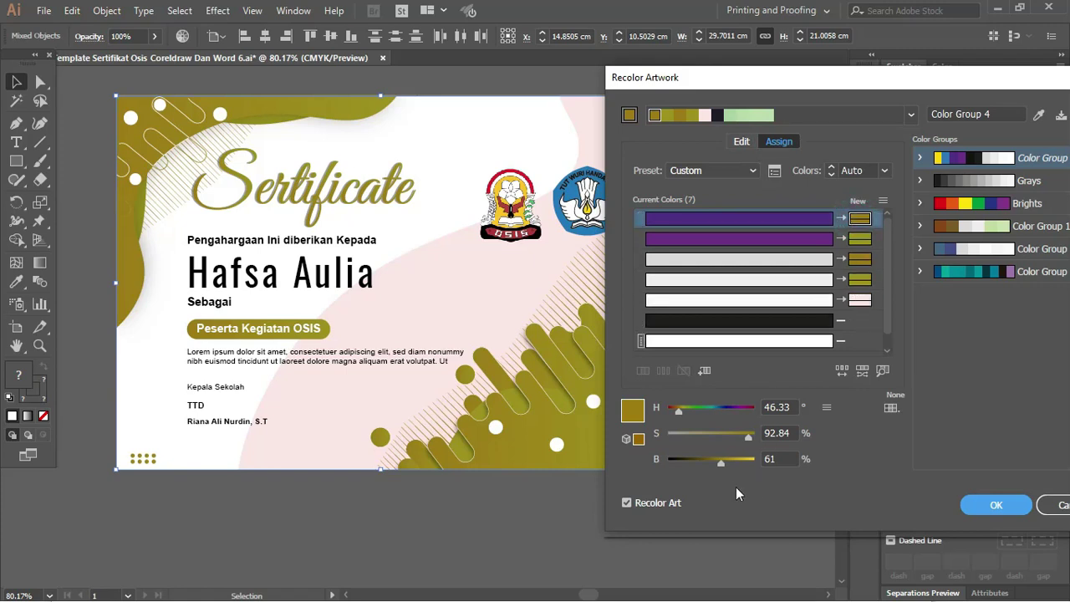
Brighten the olive gold and turn the second colour brown with Hue 35 and Brightness 51
{"action": "left_click_drag", "start_coordinate": [722, 461], "coordinate": [735, 460]}
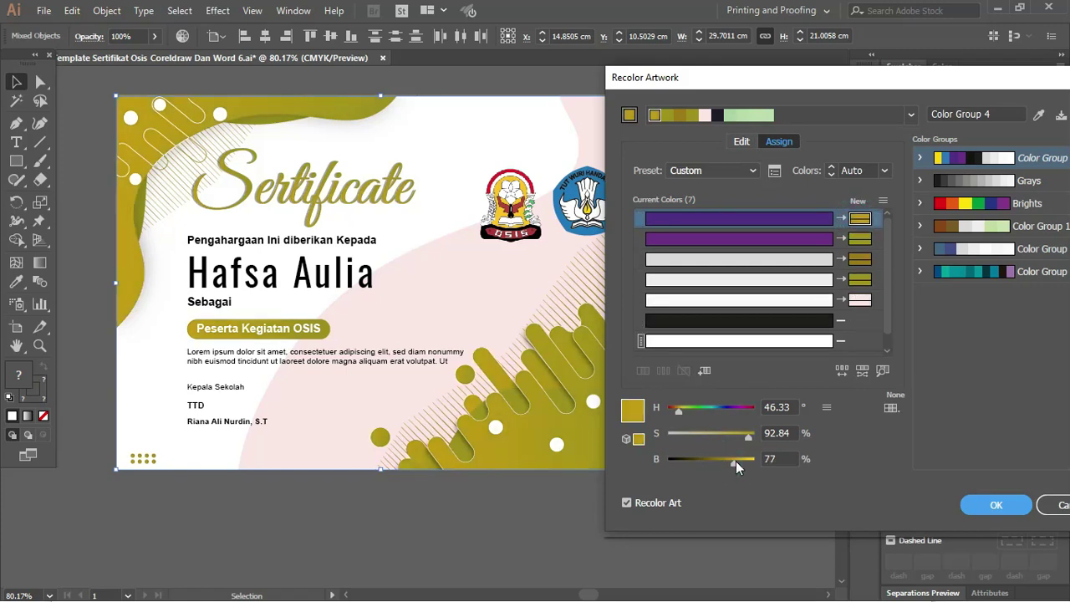
{"action": "left_click", "coordinate": [861, 240]}
{"action": "left_click_drag", "start_coordinate": [680, 412], "coordinate": [675, 410]}
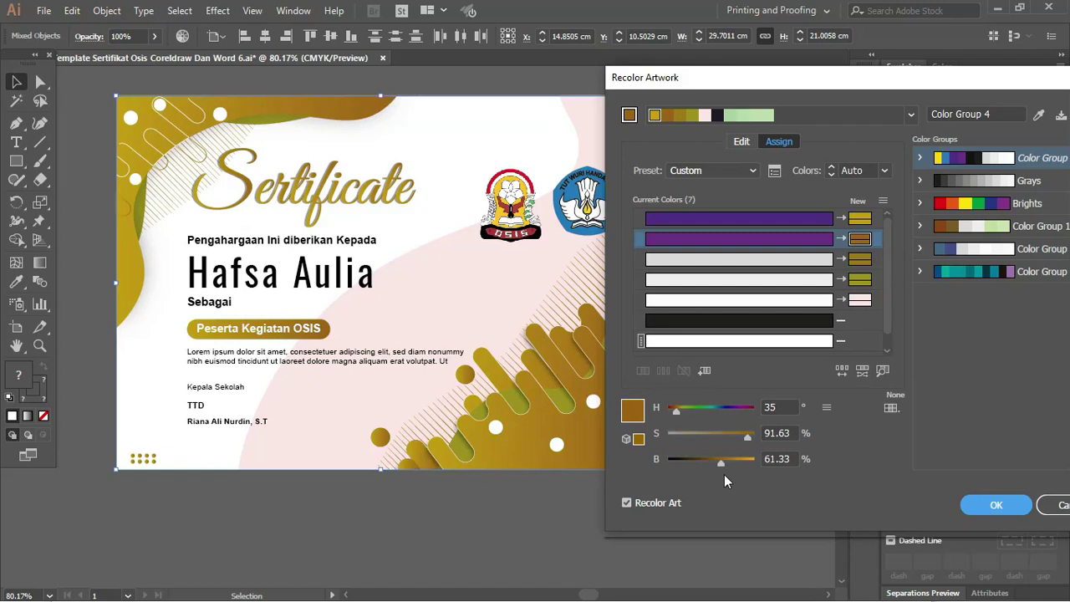
{"action": "mouse_move", "coordinate": [721, 463]}
{"action": "left_mouse_down"}
{"action": "mouse_move", "coordinate": [711, 462]}
{"action": "mouse_move", "coordinate": [761, 437]}
{"action": "left_mouse_up"}
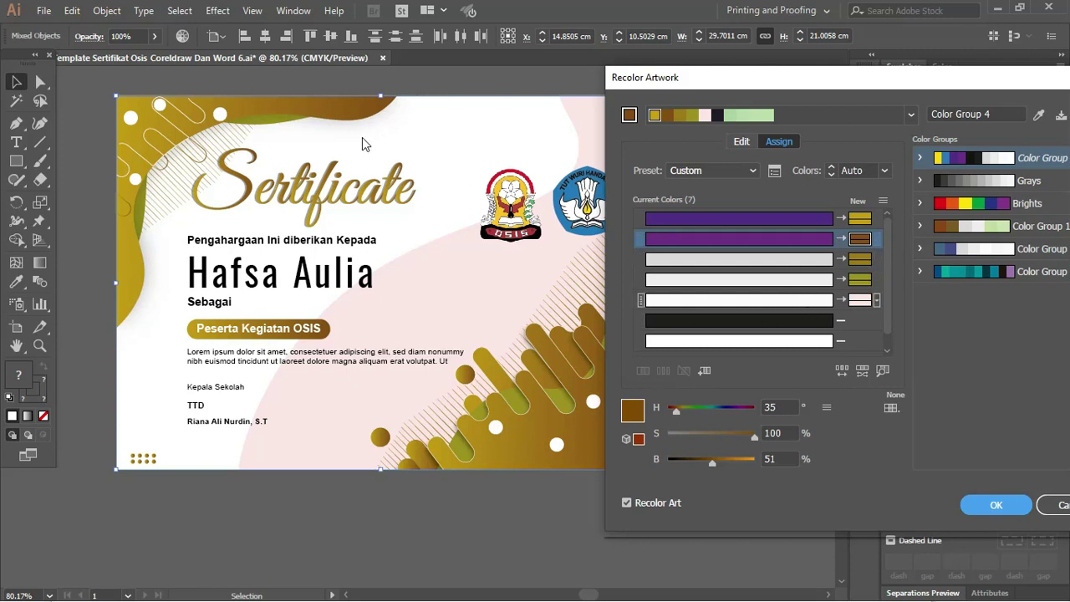
Set the fifth row's pale pink background colour to white
{"action": "left_click_drag", "start_coordinate": [674, 79], "coordinate": [699, 96]}
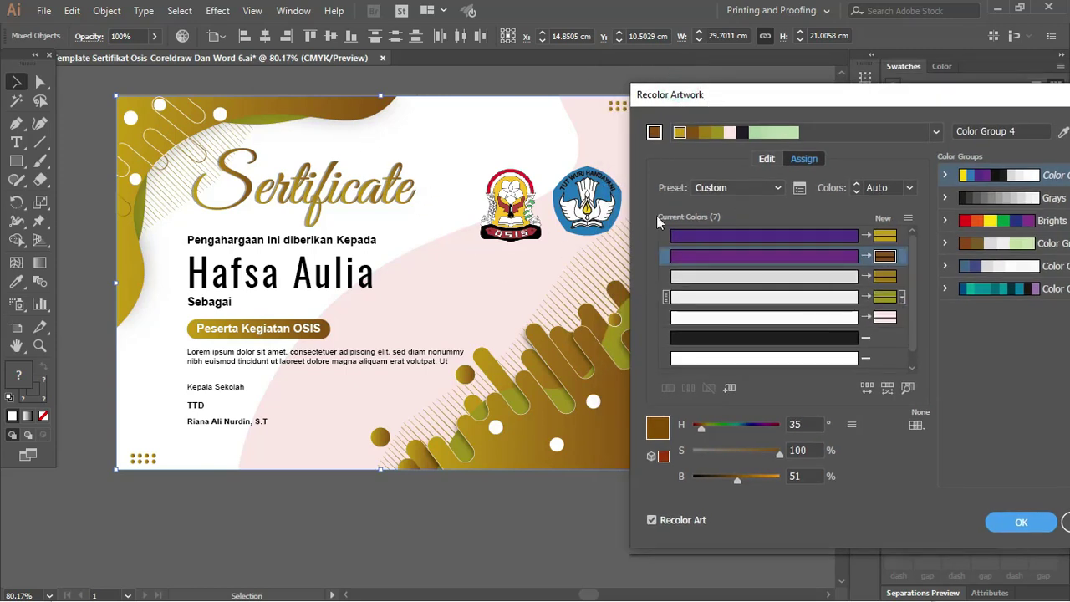
{"action": "left_click_drag", "start_coordinate": [785, 100], "coordinate": [728, 98]}
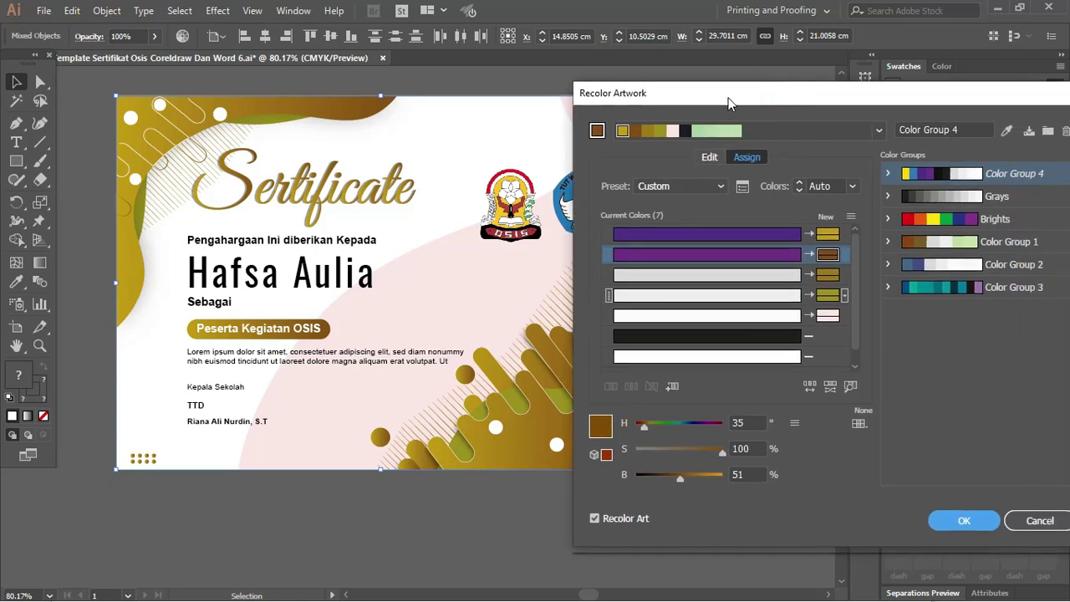
{"action": "left_click_drag", "start_coordinate": [790, 316], "coordinate": [832, 318]}
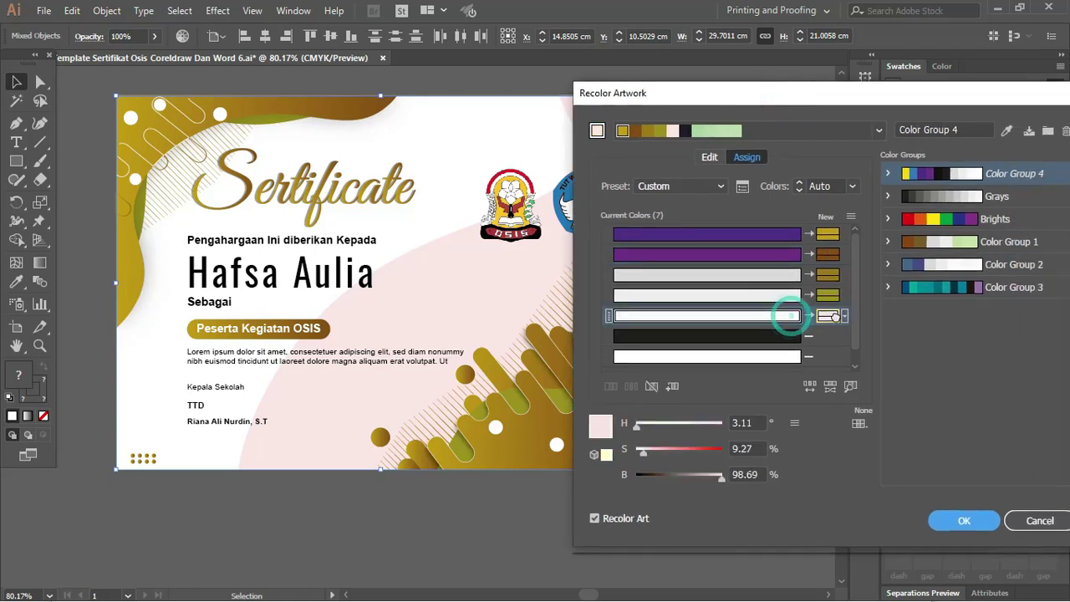
{"action": "mouse_move", "coordinate": [700, 95]}
{"action": "left_mouse_down"}
{"action": "mouse_move", "coordinate": [1009, 264]}
{"action": "mouse_move", "coordinate": [758, 244]}
{"action": "mouse_move", "coordinate": [869, 241]}
{"action": "mouse_move", "coordinate": [737, 179]}
{"action": "mouse_move", "coordinate": [319, 74]}
{"action": "left_mouse_up"}
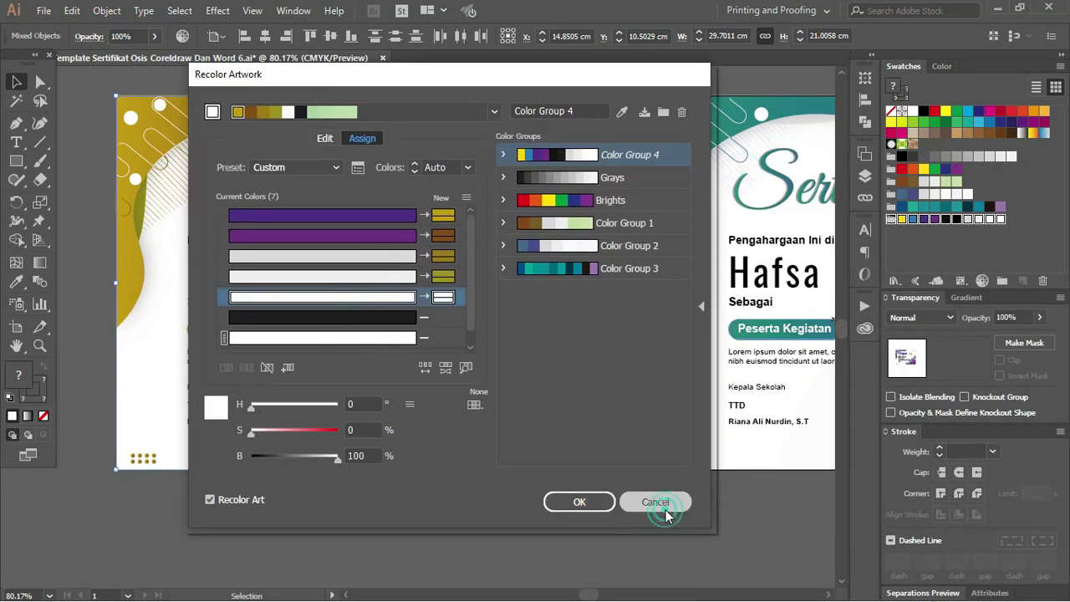
Apply the gold-and-brown recolour without saving the swatch group, then switch to Photoshop
{"action": "left_click", "coordinate": [578, 502]}
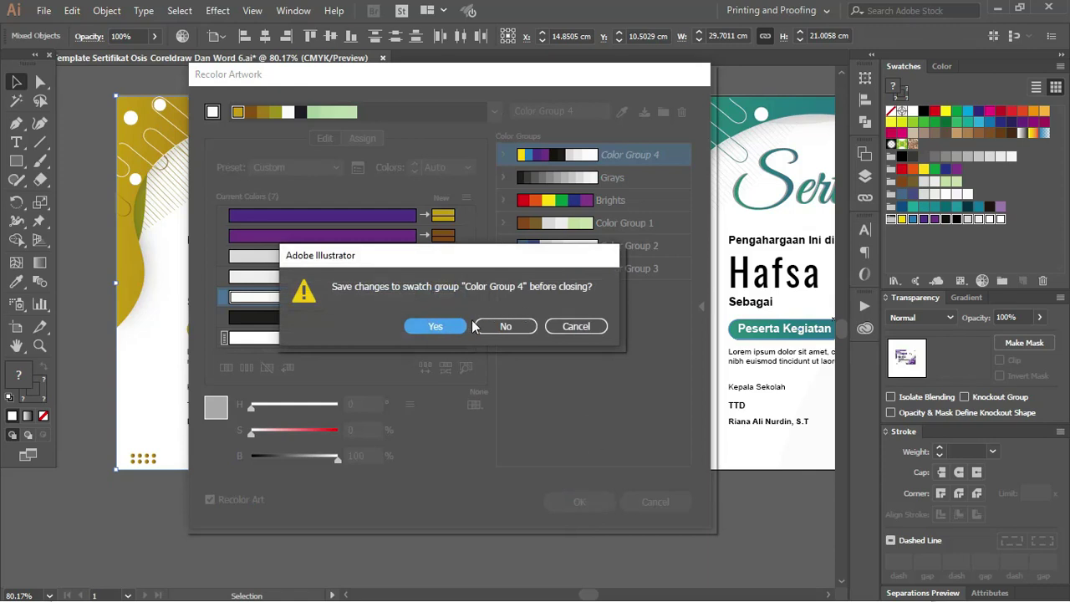
{"action": "left_click", "coordinate": [442, 328]}
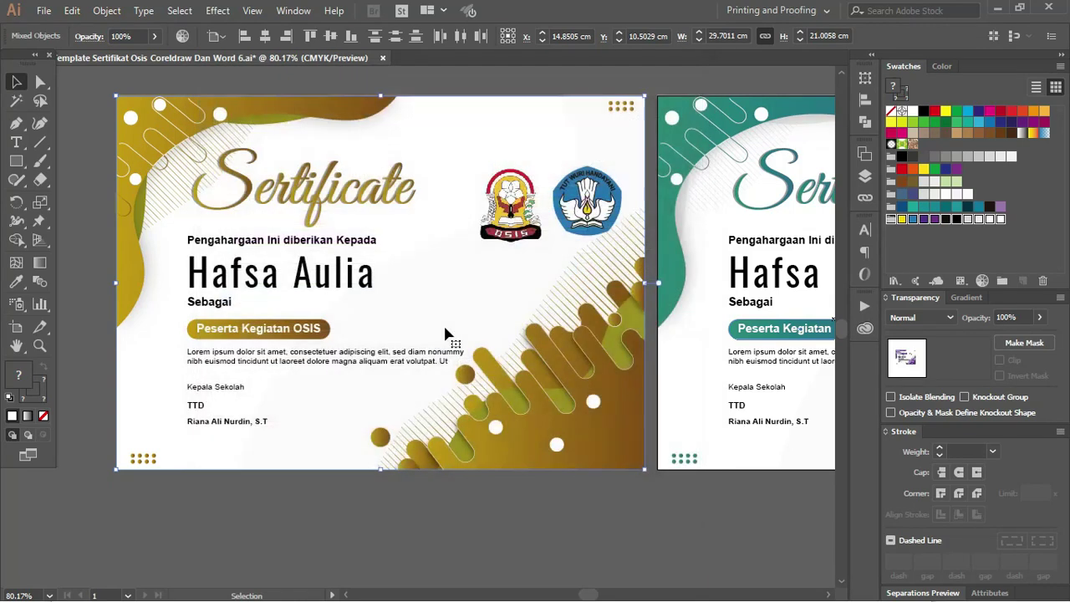
{"action": "left_click", "coordinate": [553, 501]}
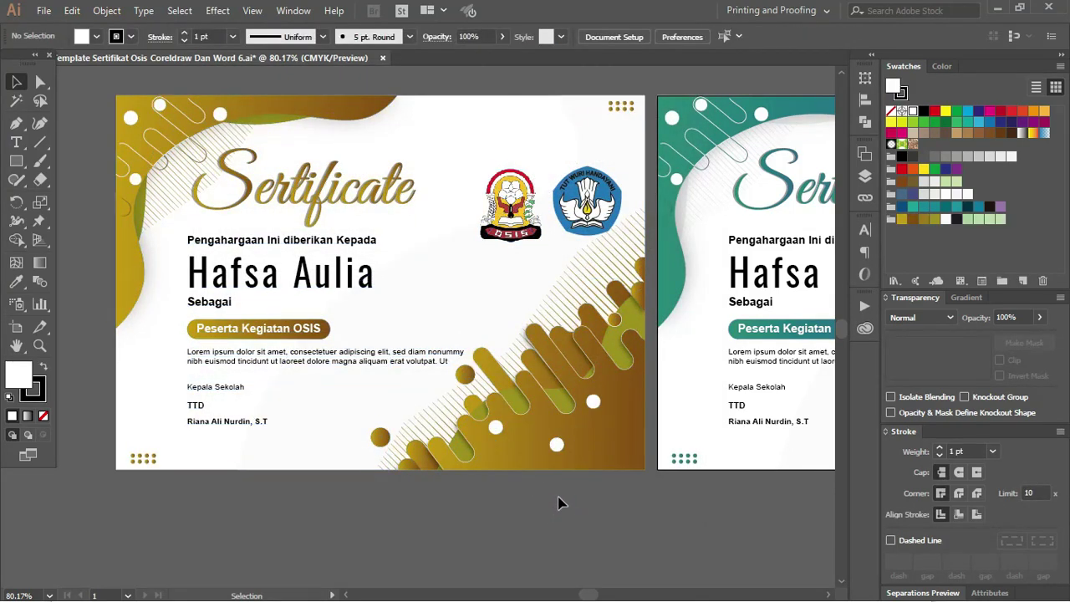
{"action": "key", "text": "alt+Tab"}
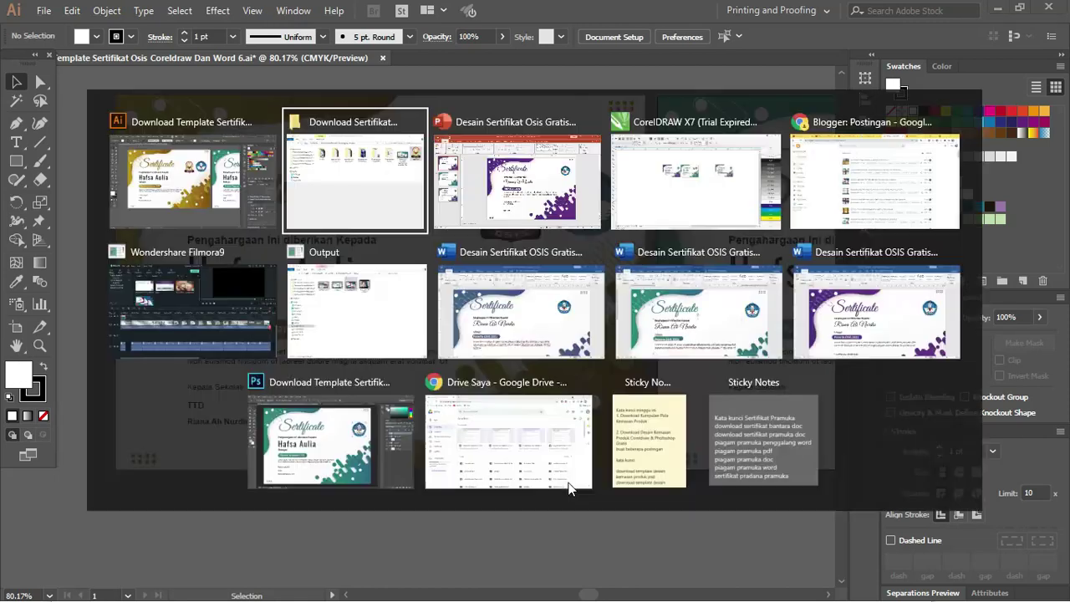
{"action": "key", "text": "Tab"}
{"action": "key", "text": "Tab"}
{"action": "key", "text": "Tab"}
{"action": "key", "text": "Tab"}
{"action": "key", "text": "Tab"}
{"action": "key", "text": "Tab"}
{"action": "key", "text": "Tab"}
{"action": "key", "text": "Tab"}
{"action": "key", "text": "Tab"}
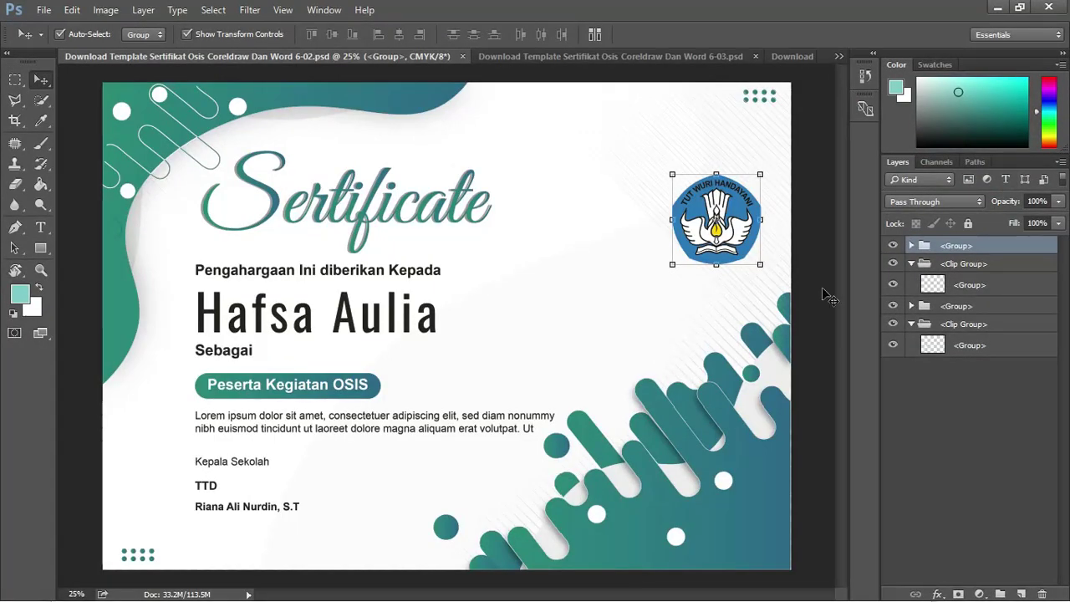
Inspect the layers: toggle the logo group, edit the recipient name text, select the artwork group
{"action": "left_click", "coordinate": [893, 245]}
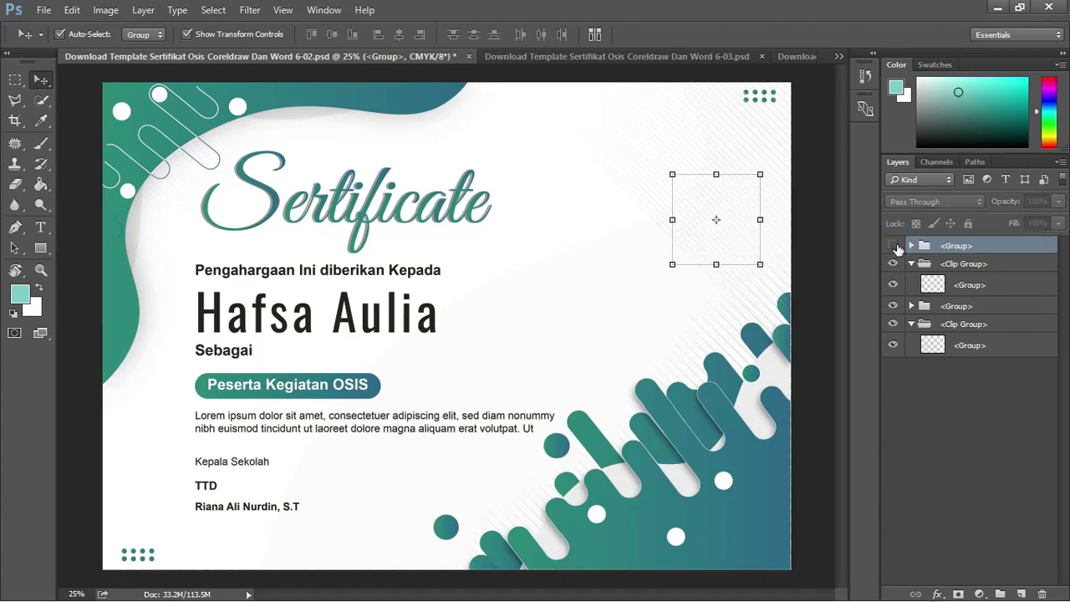
{"action": "left_click", "coordinate": [892, 246]}
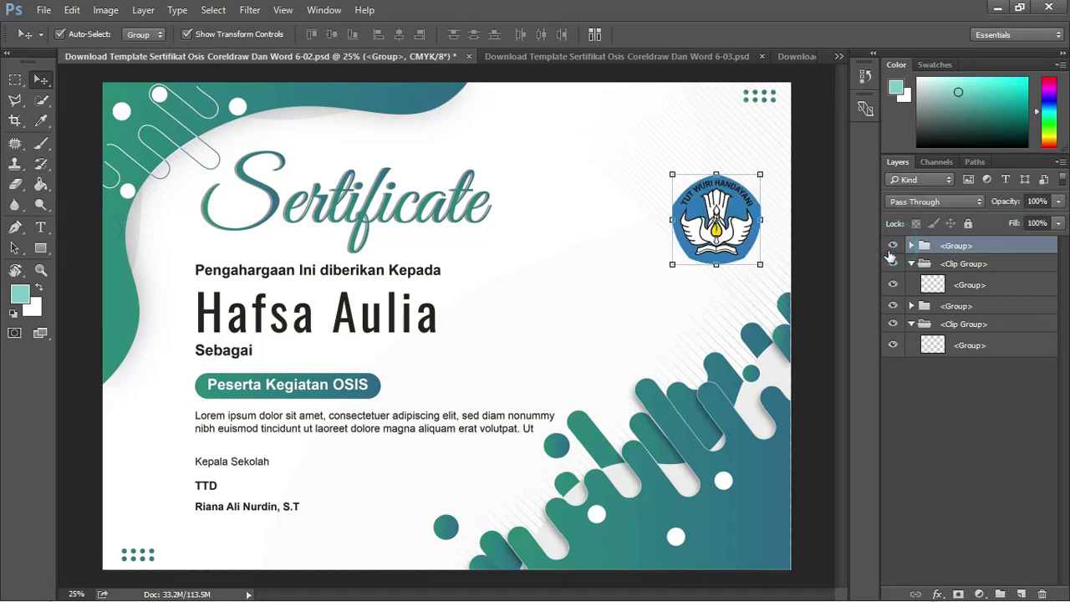
{"action": "left_click", "coordinate": [351, 357]}
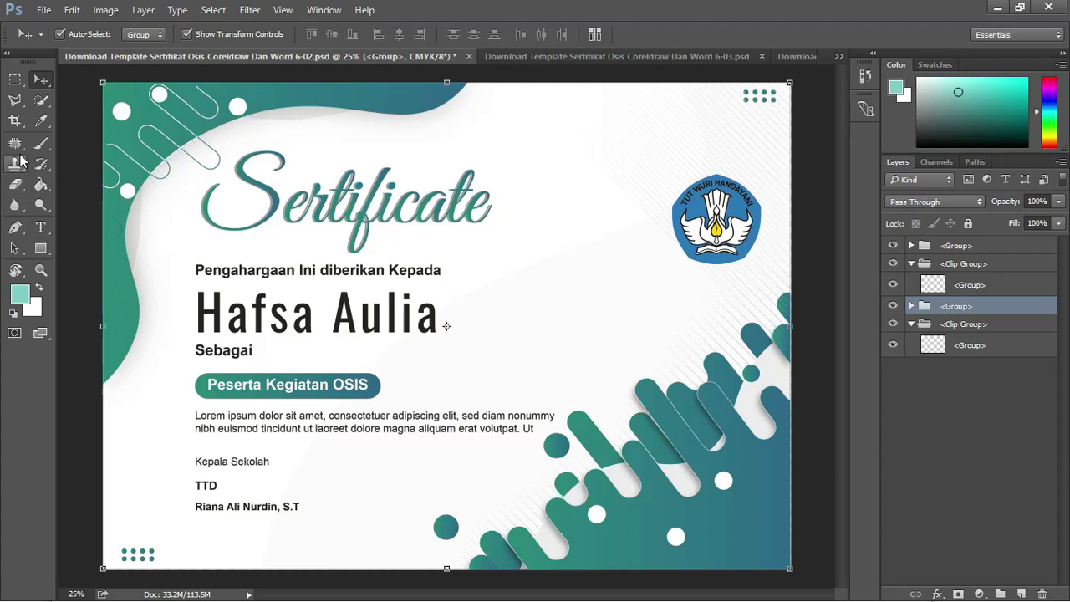
{"action": "left_click", "coordinate": [40, 227]}
{"action": "left_click", "coordinate": [289, 324]}
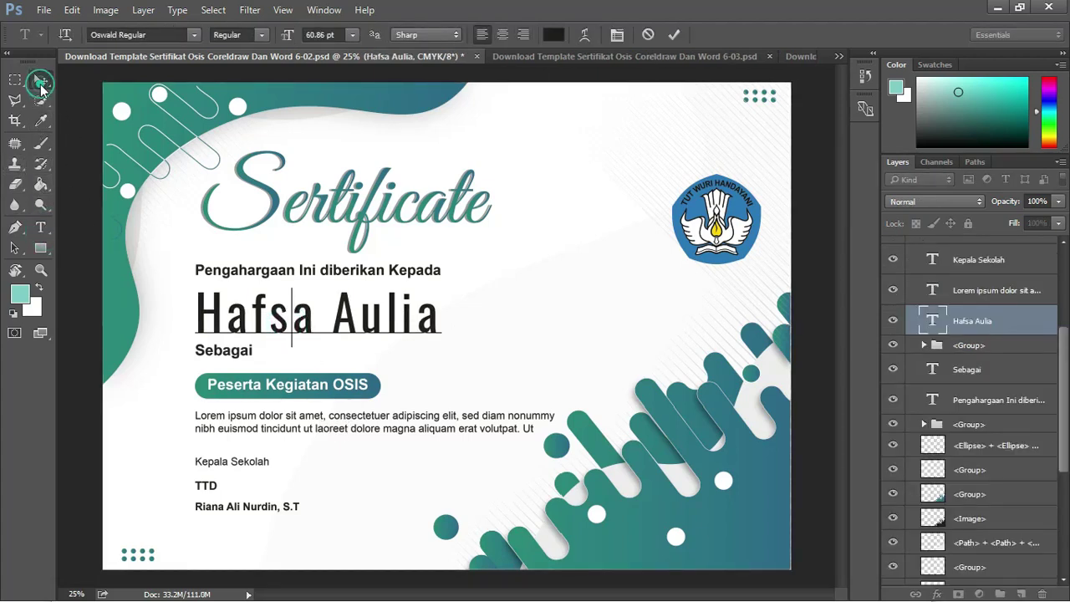
{"action": "left_click", "coordinate": [40, 79]}
{"action": "scroll", "coordinate": [940, 334], "scroll_direction": "up", "scroll_amount": 3}
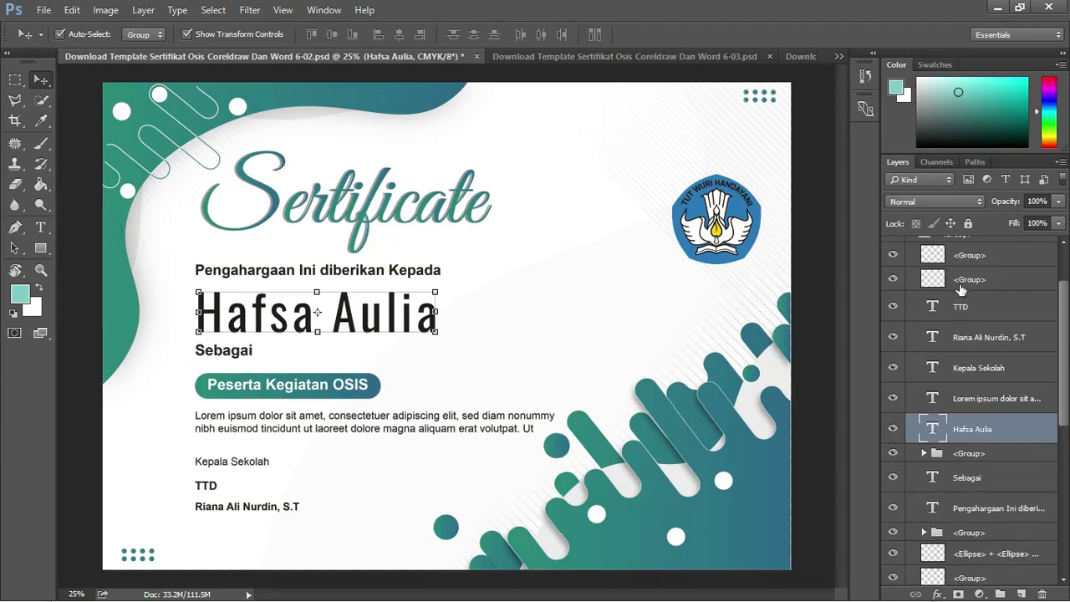
{"action": "scroll", "coordinate": [961, 287], "scroll_direction": "up", "scroll_amount": 2}
{"action": "left_click", "coordinate": [912, 306]}
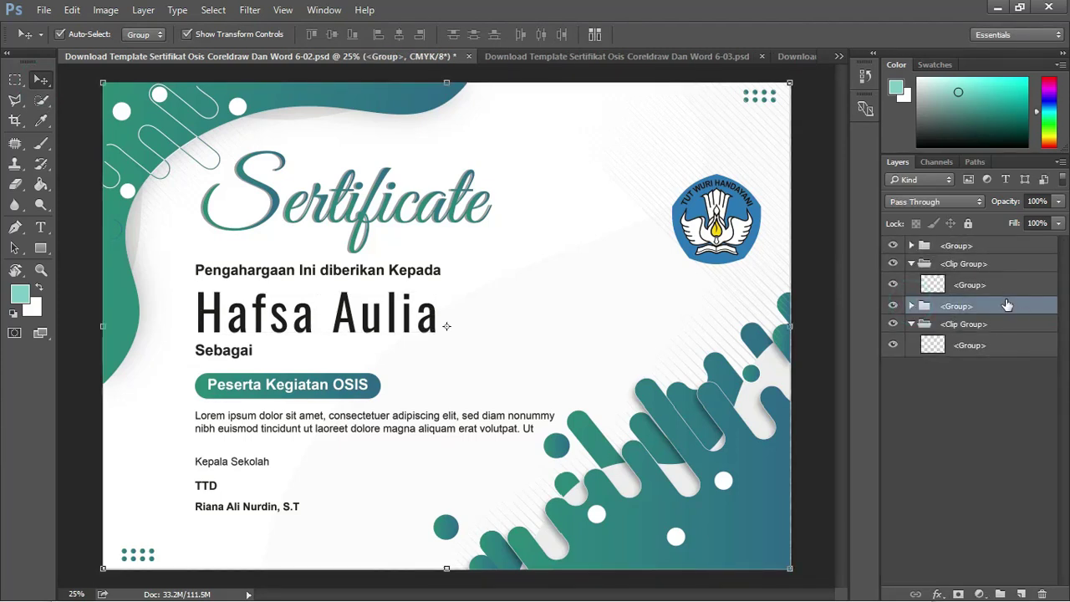
Move the artwork group into the upper clip group and check the groups' visibility
{"action": "left_click", "coordinate": [541, 60]}
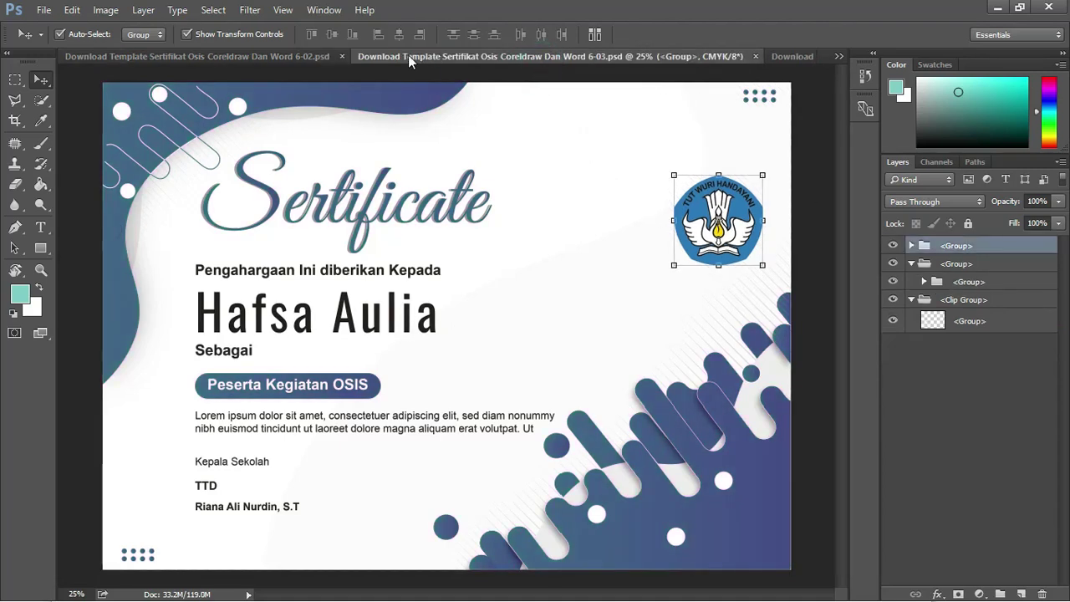
{"action": "left_click", "coordinate": [304, 57]}
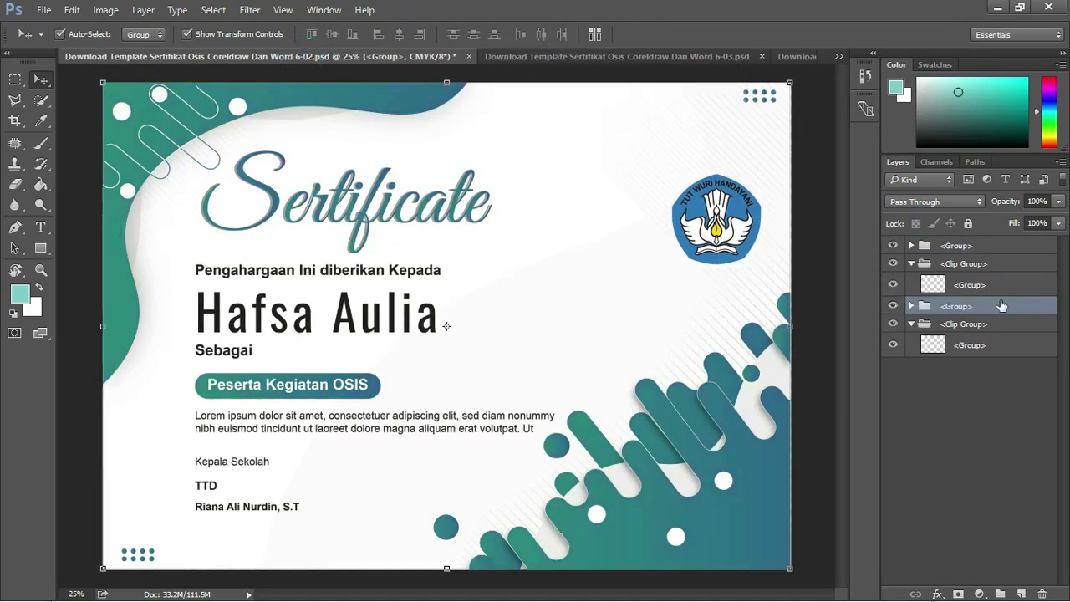
{"action": "left_click_drag", "start_coordinate": [959, 306], "coordinate": [1006, 264]}
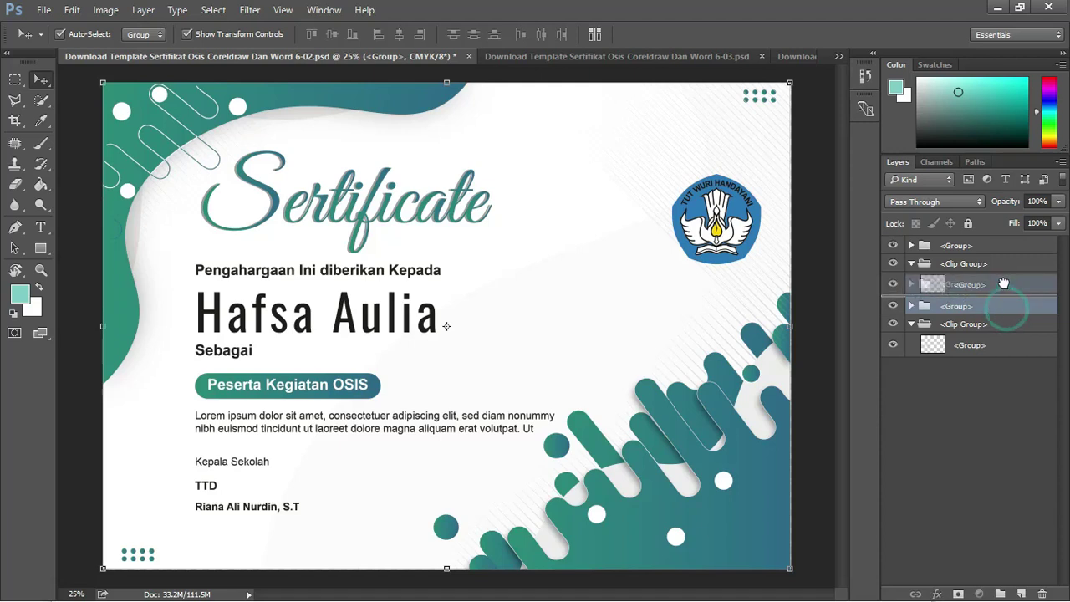
{"action": "left_click", "coordinate": [893, 264]}
{"action": "left_click", "coordinate": [893, 264]}
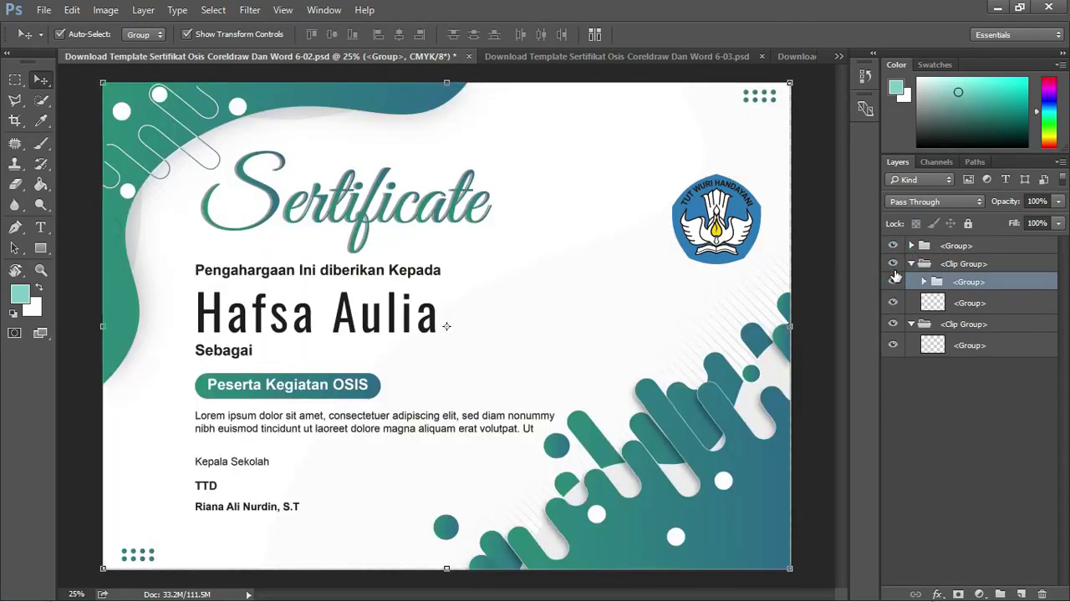
{"action": "left_click", "coordinate": [893, 246]}
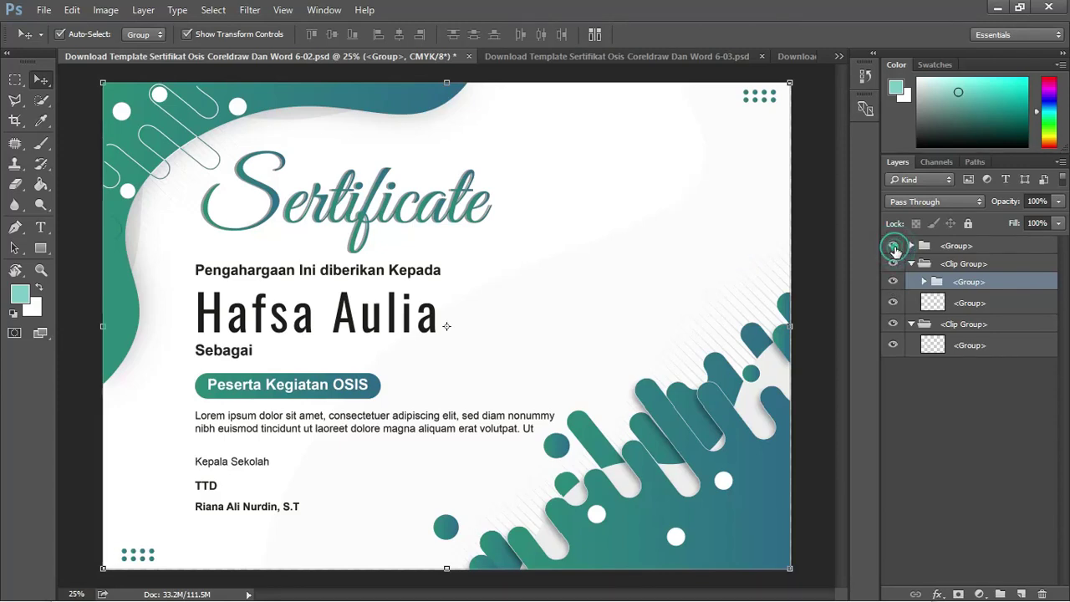
{"action": "left_click", "coordinate": [893, 282]}
{"action": "left_click", "coordinate": [893, 284]}
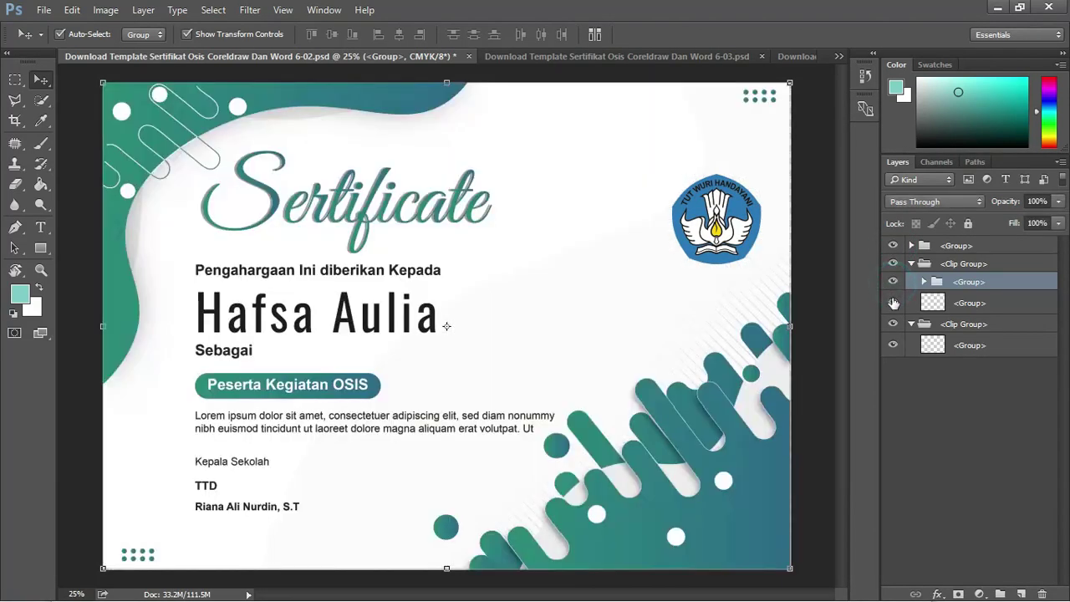
{"action": "left_click", "coordinate": [892, 323]}
{"action": "left_click", "coordinate": [891, 324]}
{"action": "left_click", "coordinate": [891, 304]}
Select the text layers from TTD to Pengahargaan, move them up and group them as Group 1
{"action": "left_click", "coordinate": [923, 282]}
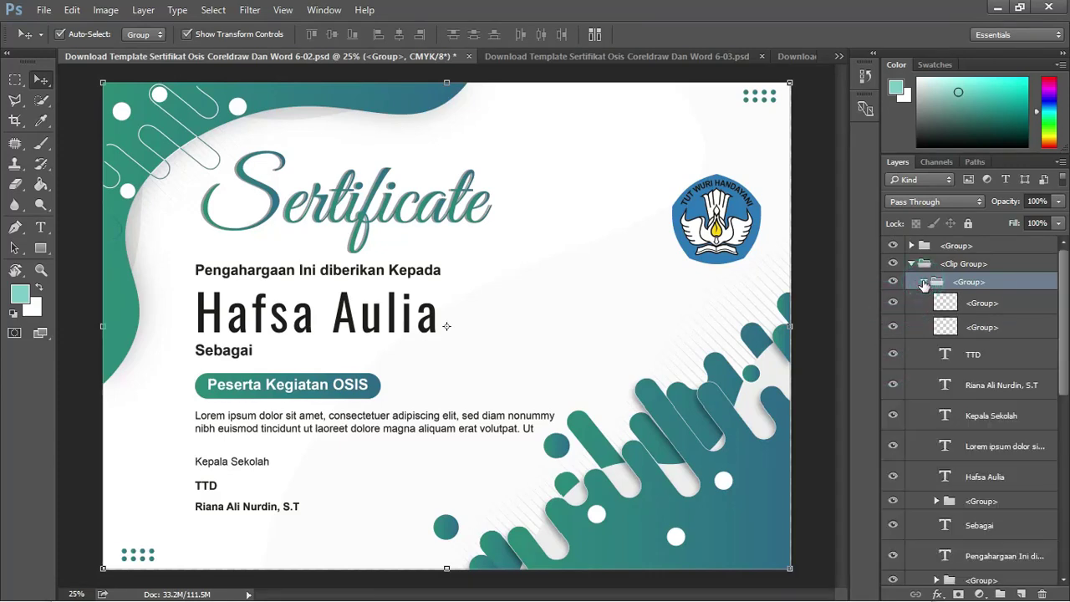
{"action": "left_click", "coordinate": [1004, 359]}
{"action": "scroll", "coordinate": [998, 366], "scroll_direction": "down", "scroll_amount": 1}
{"action": "scroll", "coordinate": [995, 372], "scroll_direction": "down", "scroll_amount": 1}
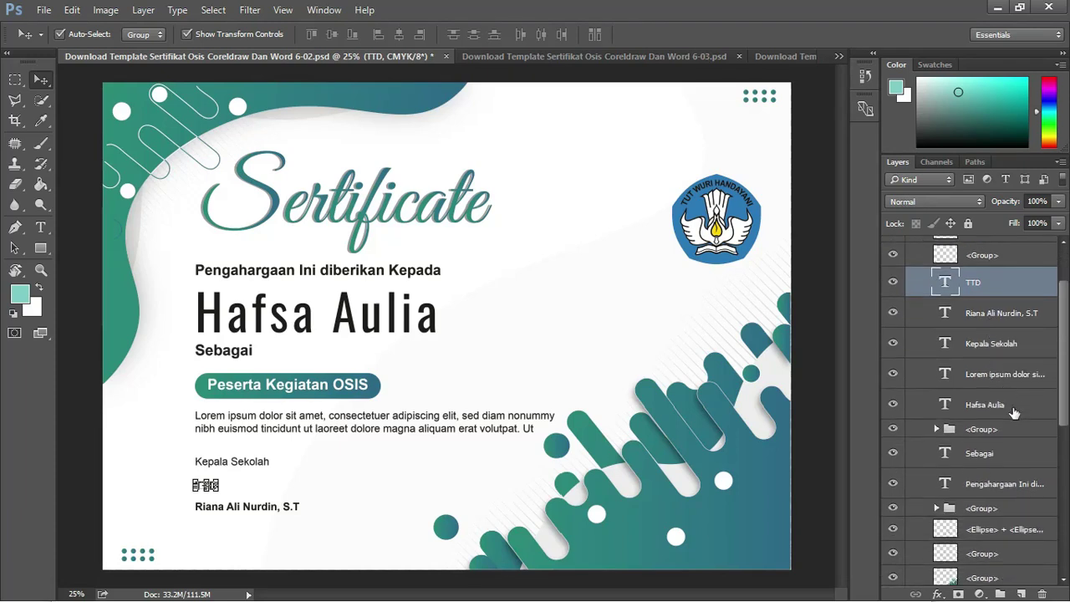
{"action": "scroll", "coordinate": [1008, 415], "scroll_direction": "down", "scroll_amount": 1}
{"action": "left_click", "coordinate": [1012, 456], "text": "shift"}
{"action": "scroll", "coordinate": [987, 368], "scroll_direction": "up", "scroll_amount": 3}
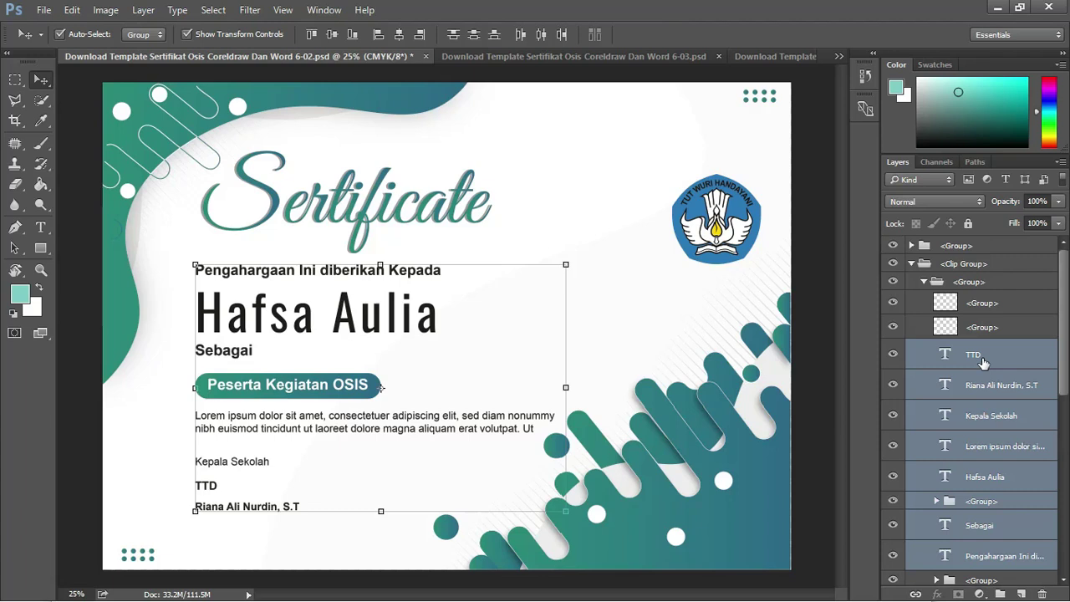
{"action": "left_click_drag", "start_coordinate": [1020, 361], "coordinate": [992, 242]}
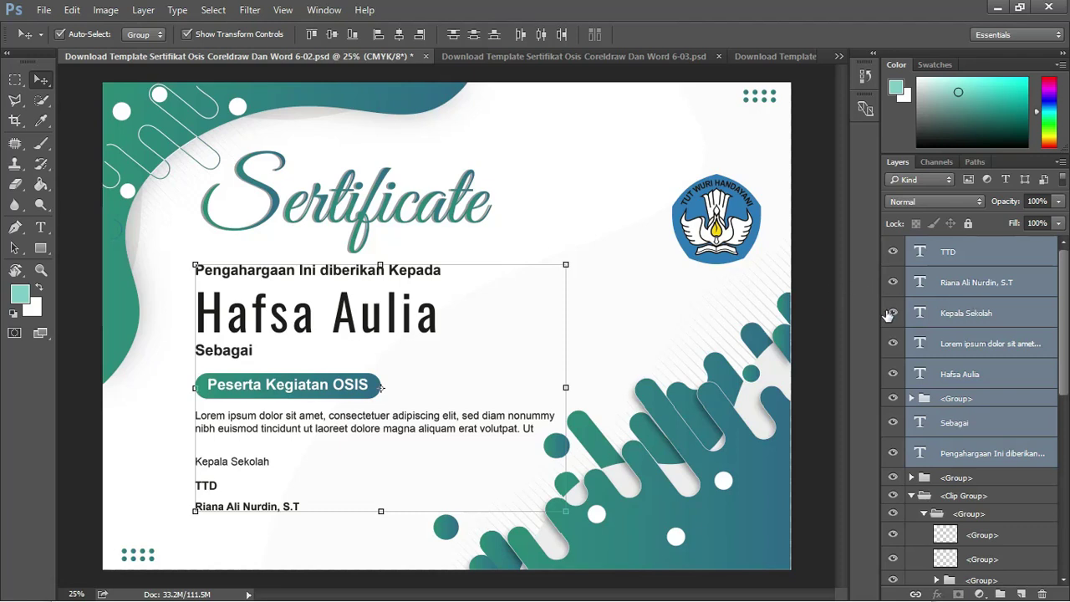
{"action": "key", "text": "ctrl+g"}
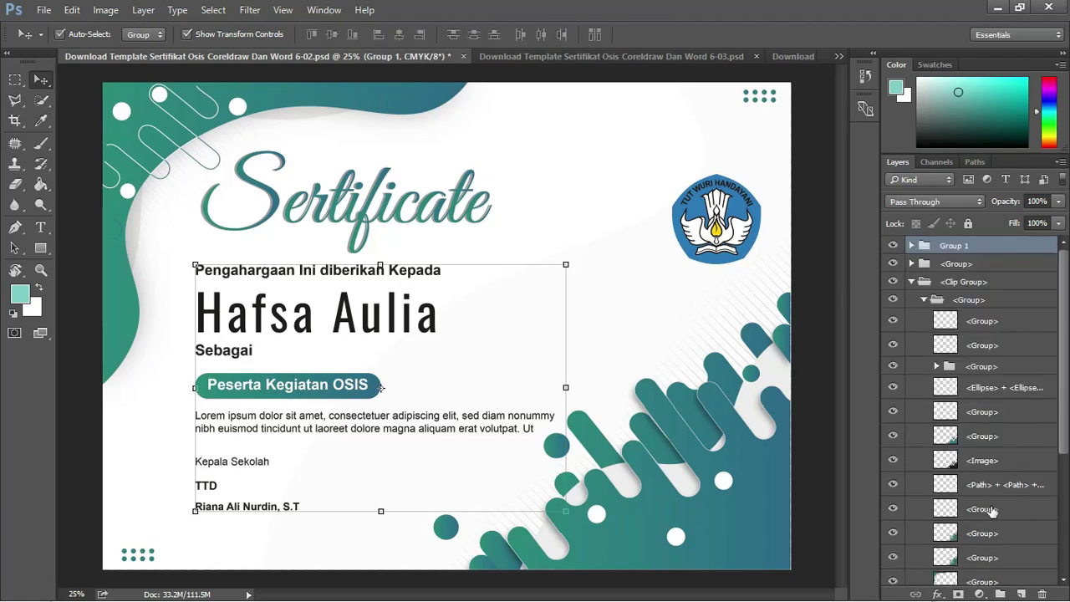
{"action": "key", "text": "ctrl+z"}
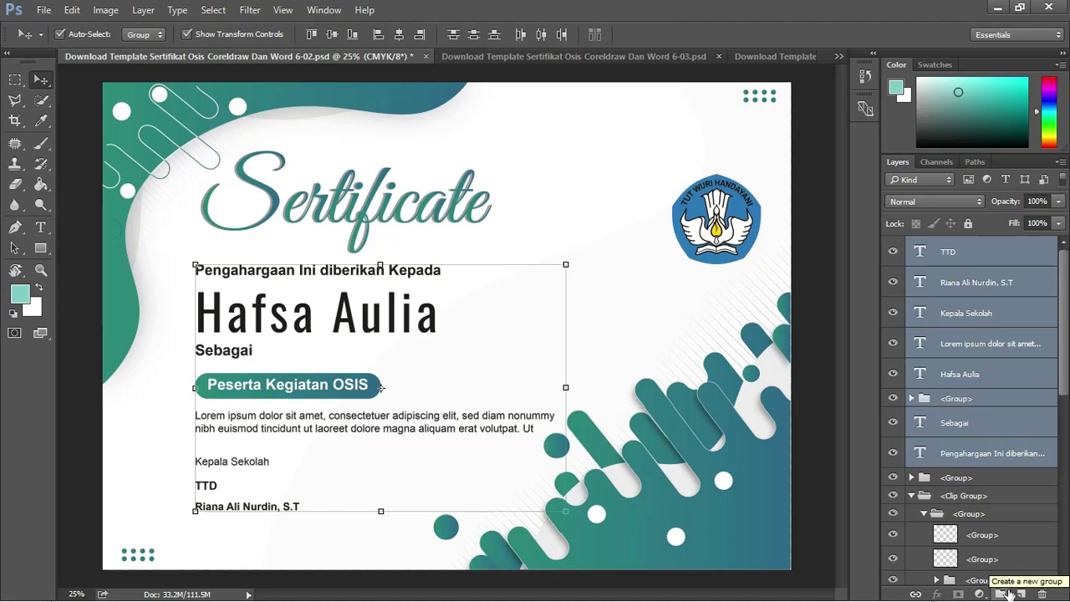
{"action": "left_click", "coordinate": [1008, 593]}
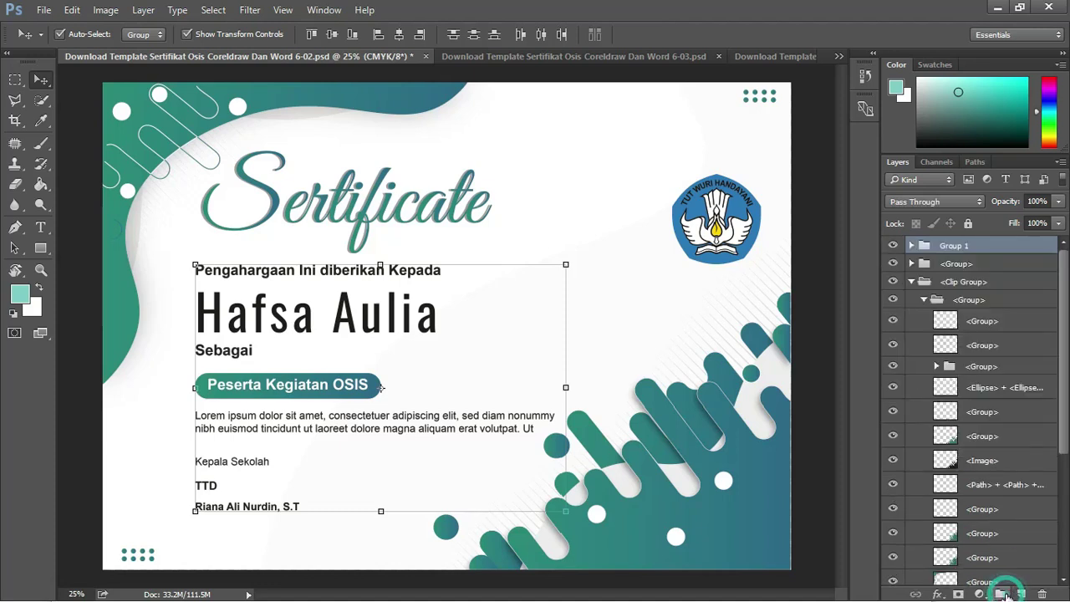
Toggle visibility of the text group and Tut Wuri logo, then select the Tut Wuri logo group
{"action": "left_click", "coordinate": [893, 246]}
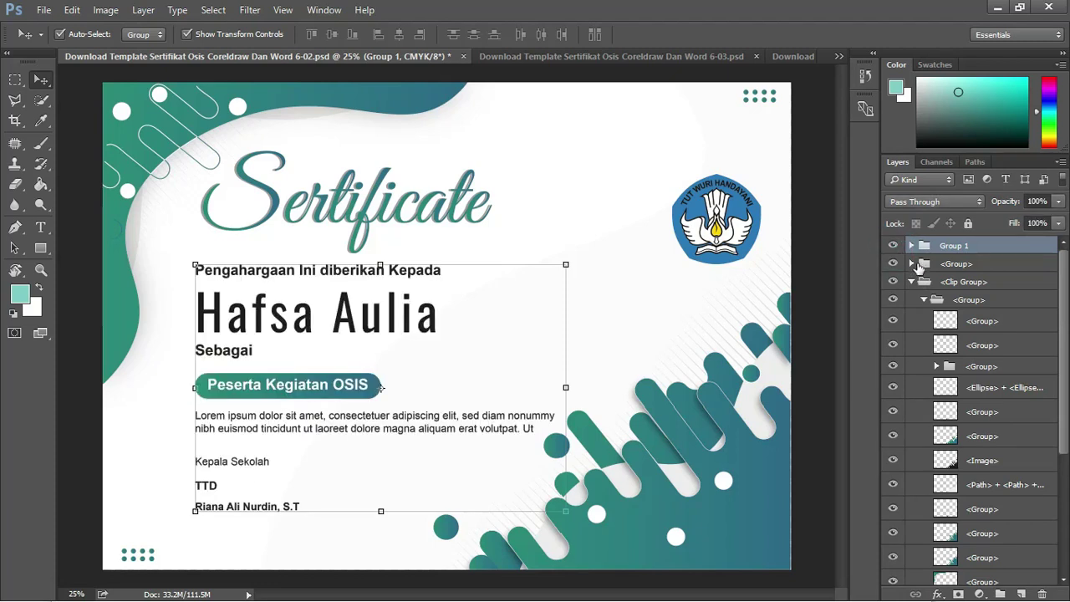
{"action": "left_click", "coordinate": [893, 263]}
{"action": "left_click", "coordinate": [893, 263]}
{"action": "left_click", "coordinate": [987, 269]}
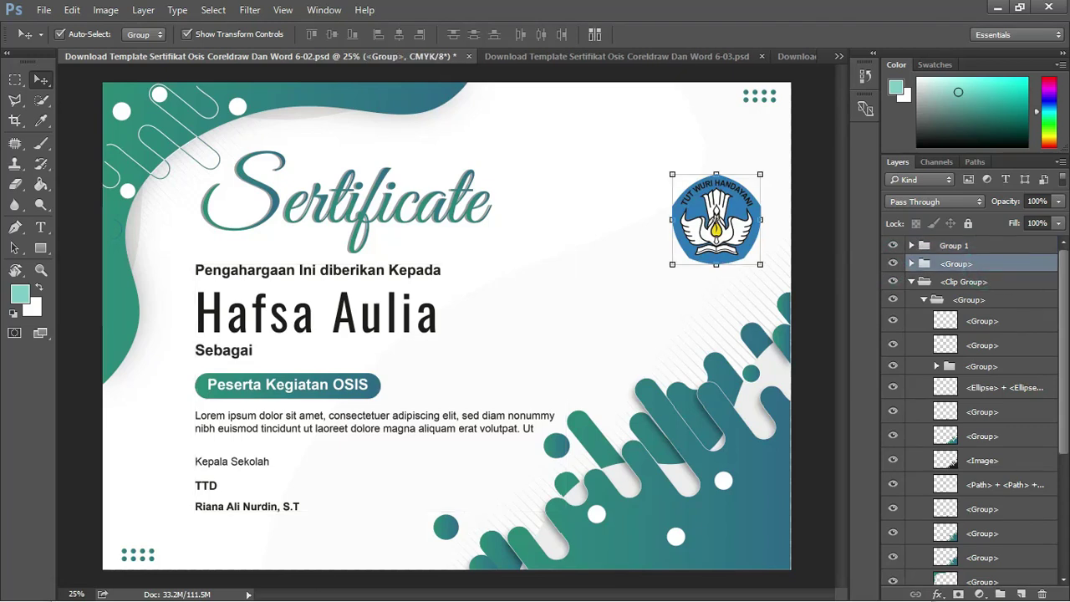
Drag the Logo Osis file from Explorer onto the certificate and scale it to about 20%
{"action": "key", "text": "alt+Tab"}
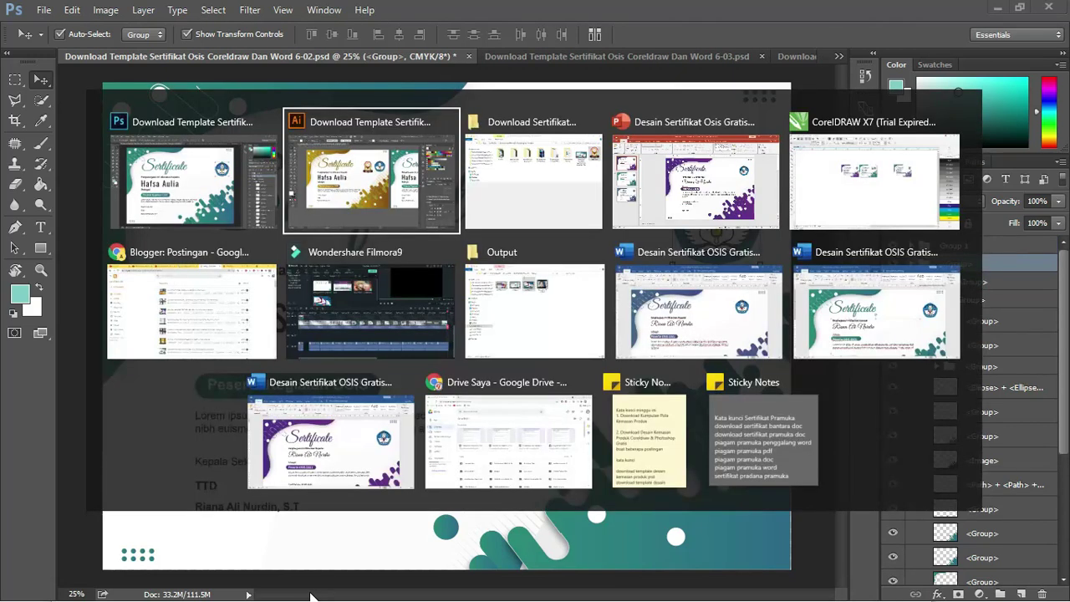
{"action": "key", "text": "alt+Tab"}
{"action": "left_click_drag", "start_coordinate": [884, 376], "coordinate": [590, 219]}
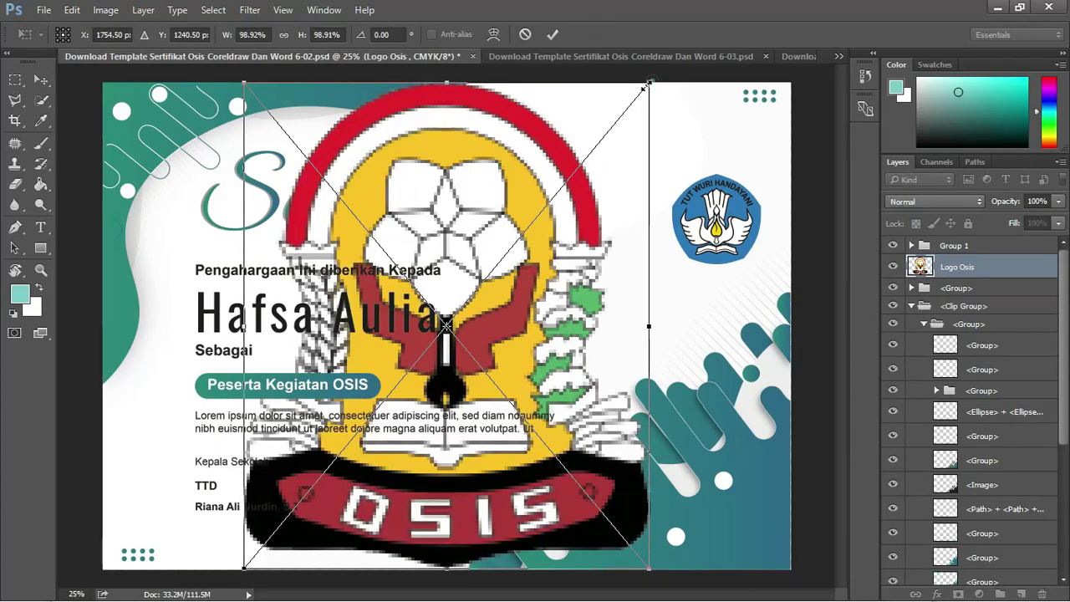
{"action": "left_click_drag", "start_coordinate": [647, 83], "coordinate": [487, 276]}
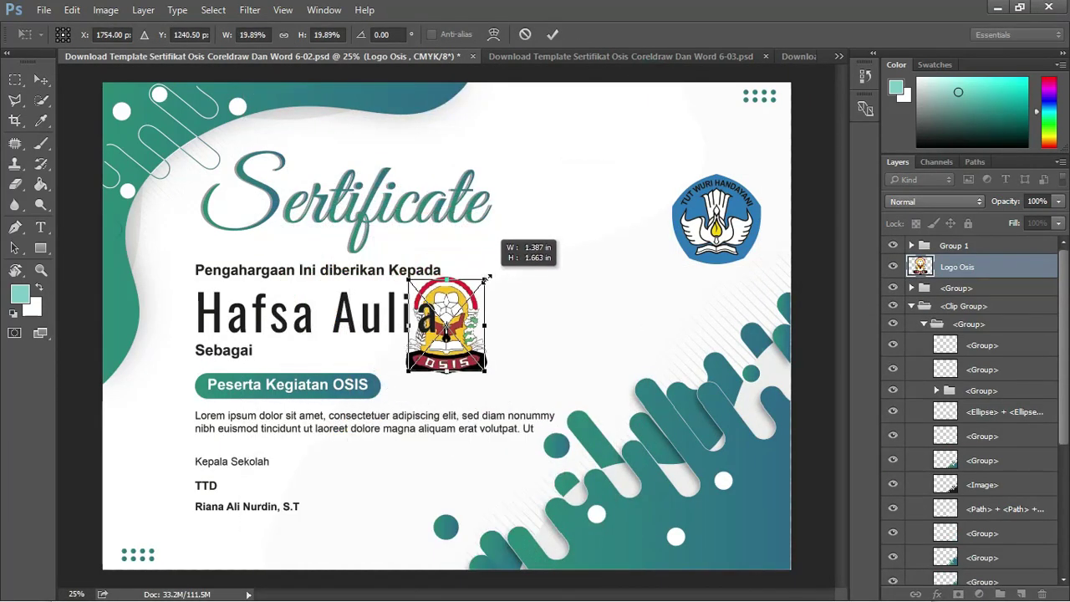
{"action": "key", "text": "Return"}
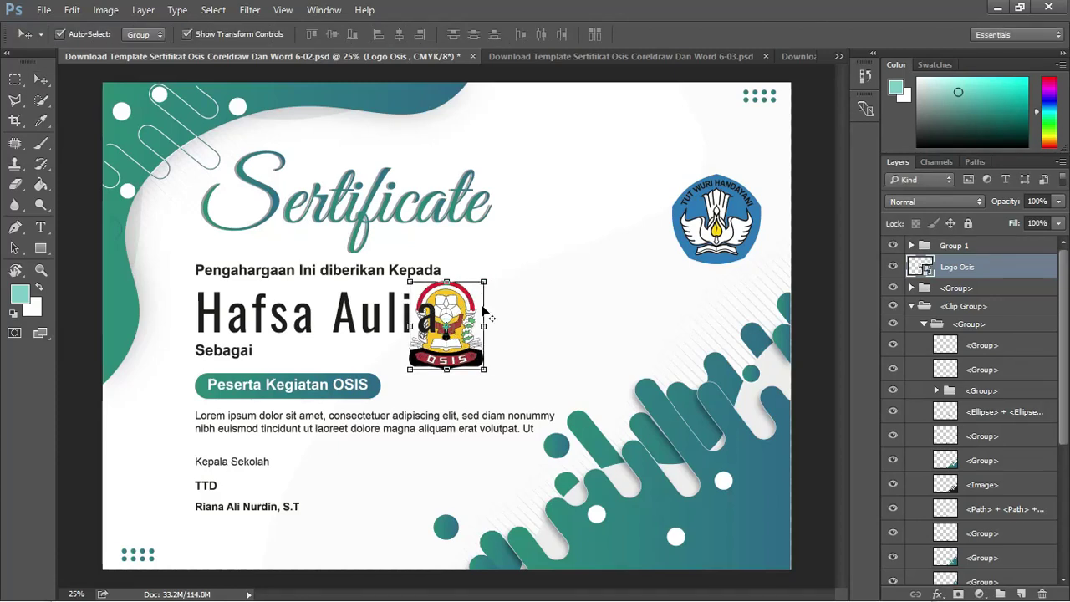
Move the OSIS logo beside the Tut Wuri Handayani logo
{"action": "key", "text": "ctrl+t"}
{"action": "left_click_drag", "start_coordinate": [470, 321], "coordinate": [637, 219]}
{"action": "key", "text": "Return"}
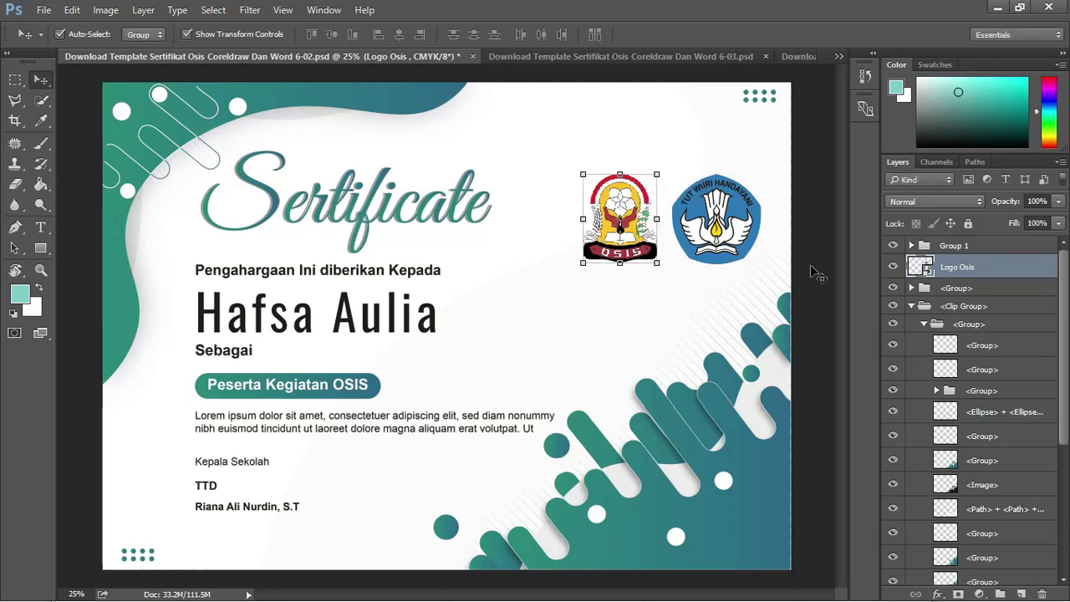
Select the background artwork group and add a Hue/Saturation adjustment layer to it
{"action": "left_click", "coordinate": [893, 287]}
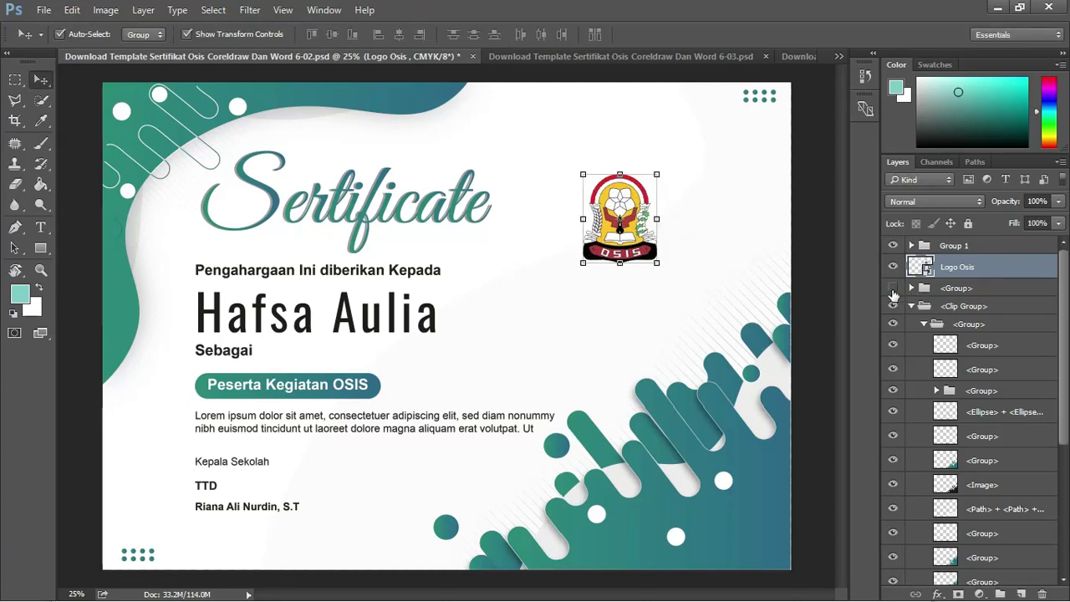
{"action": "left_click", "coordinate": [1002, 305]}
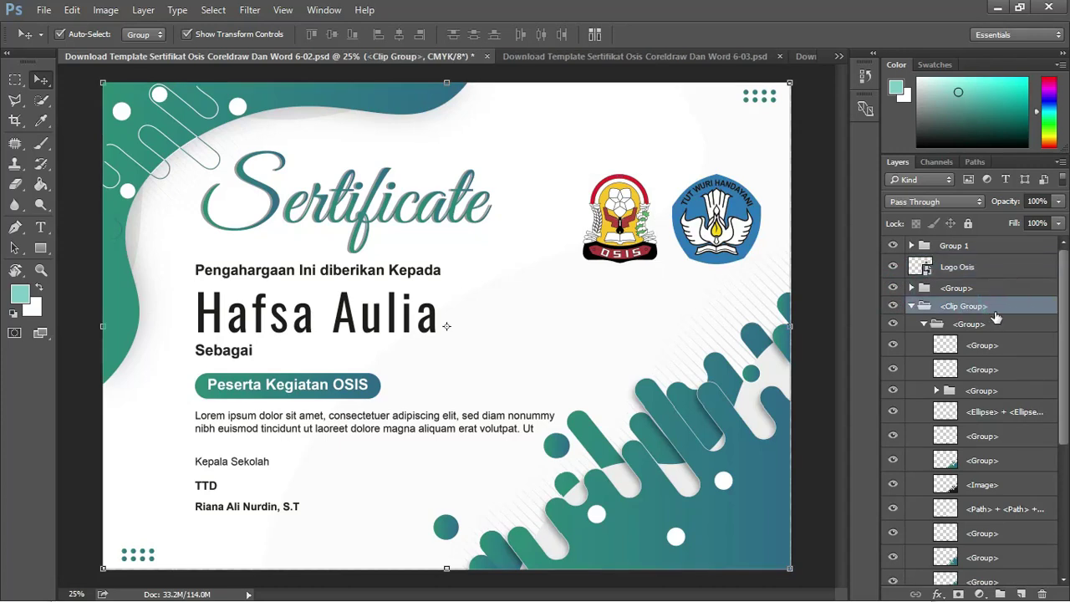
{"action": "left_click", "coordinate": [893, 306]}
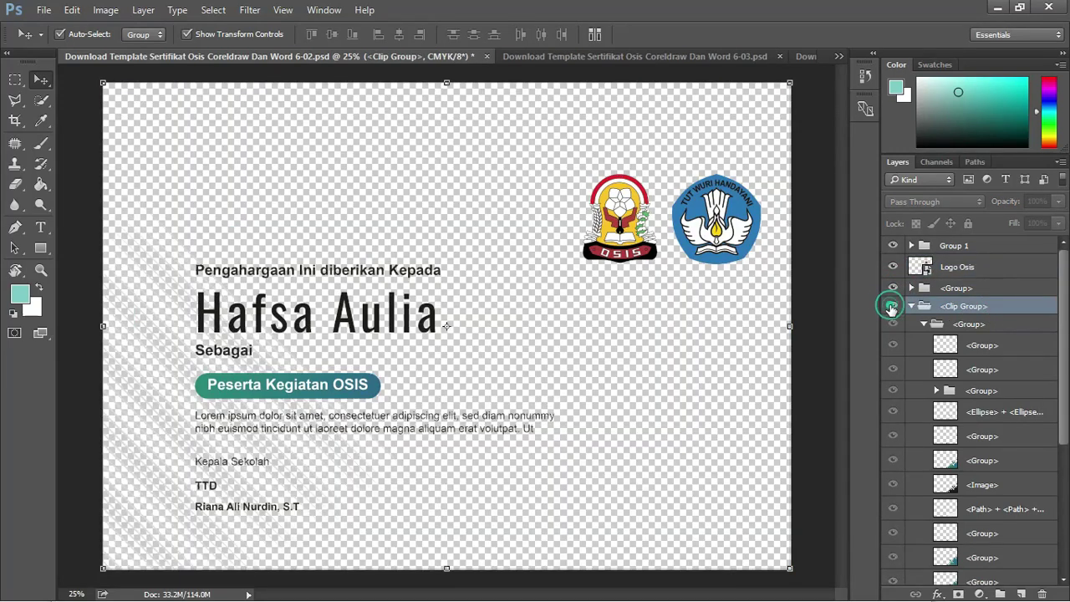
{"action": "left_click", "coordinate": [893, 306]}
{"action": "left_click", "coordinate": [980, 593]}
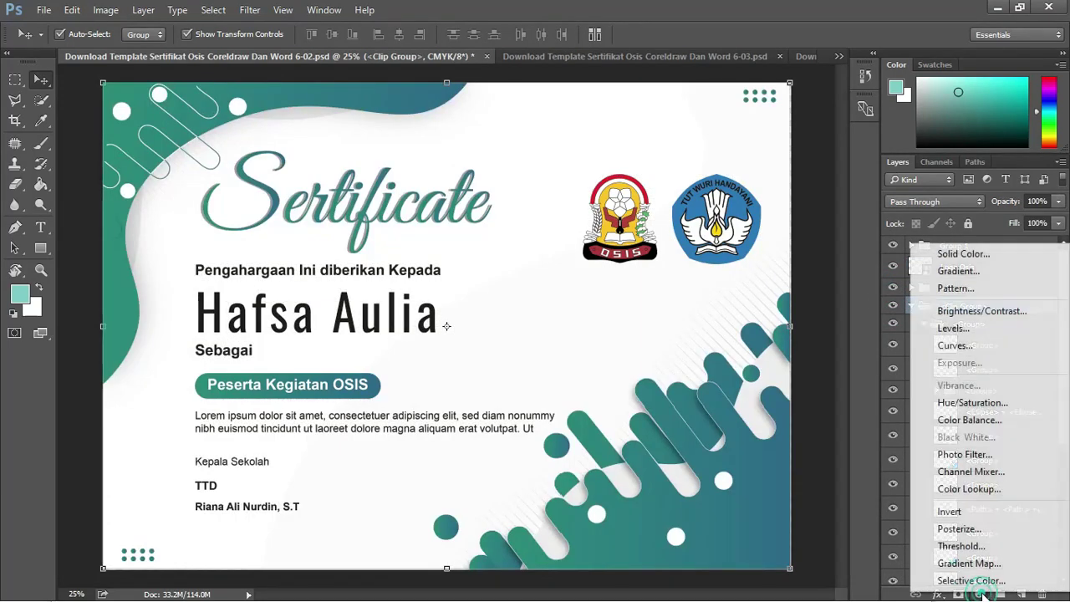
{"action": "left_click", "coordinate": [972, 402]}
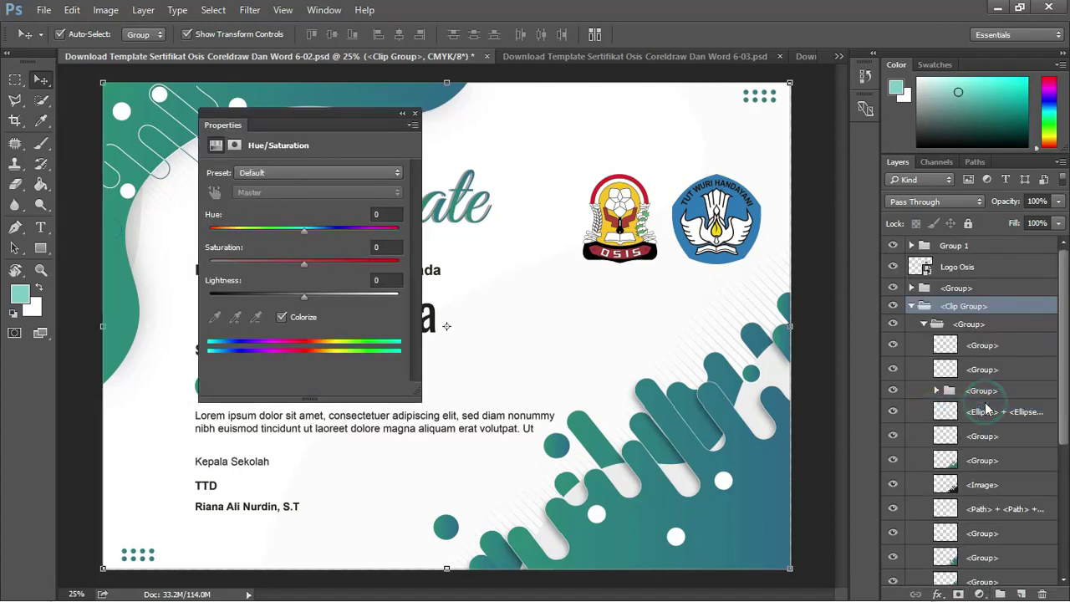
Set the adjustment to Hue −139 and Saturation +55, turning the teal graphics orange
{"action": "left_click_drag", "start_coordinate": [314, 114], "coordinate": [186, 100]}
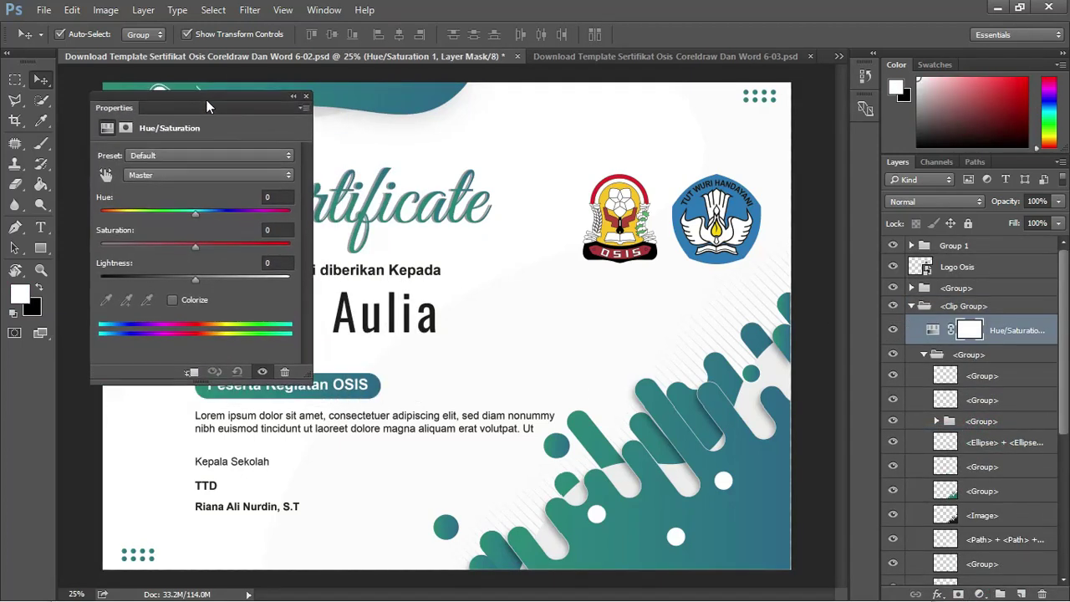
{"action": "left_click_drag", "start_coordinate": [195, 248], "coordinate": [232, 252]}
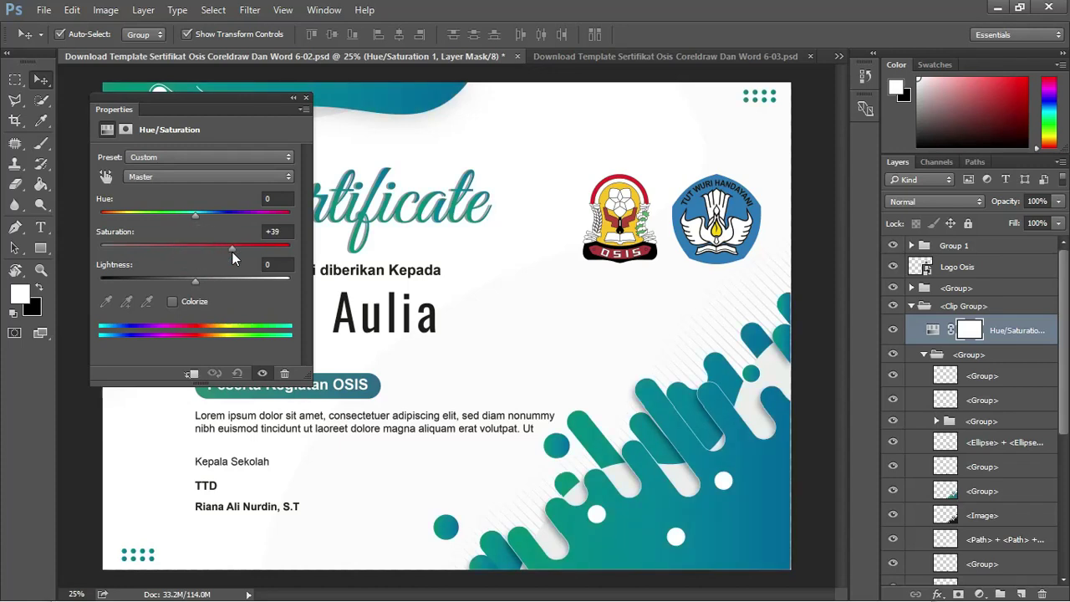
{"action": "left_click_drag", "start_coordinate": [191, 218], "coordinate": [123, 212]}
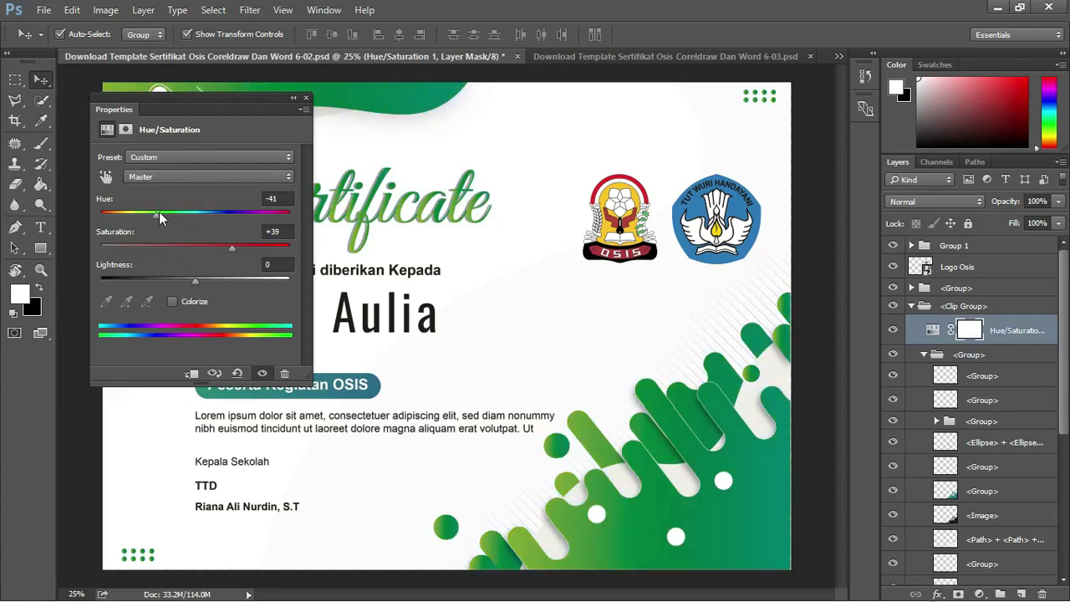
{"action": "left_click_drag", "start_coordinate": [123, 211], "coordinate": [134, 215]}
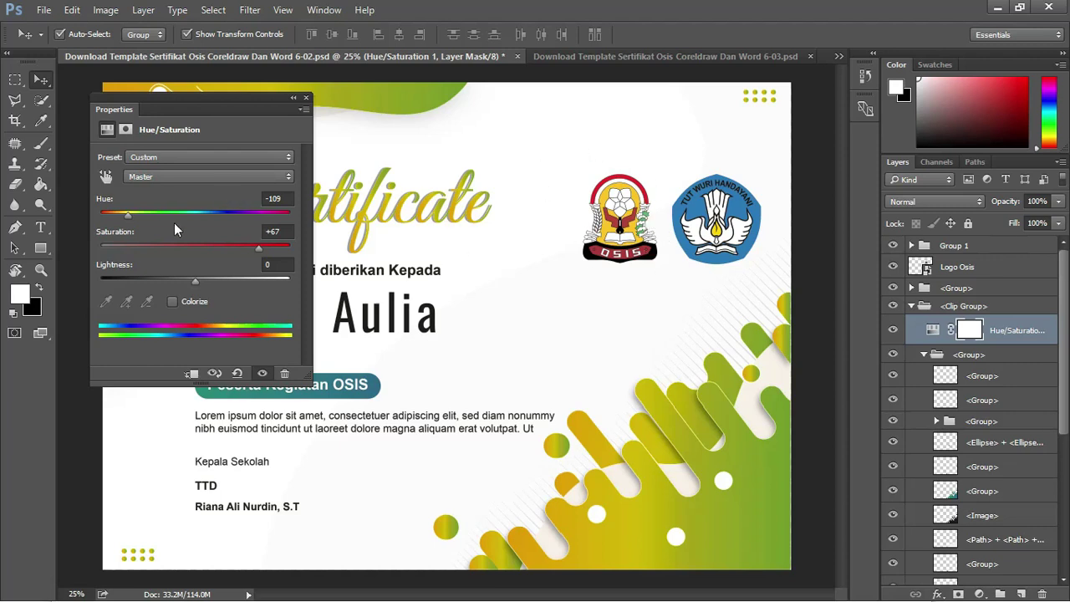
{"action": "left_click_drag", "start_coordinate": [260, 246], "coordinate": [248, 246]}
{"action": "left_click_drag", "start_coordinate": [127, 216], "coordinate": [116, 212]}
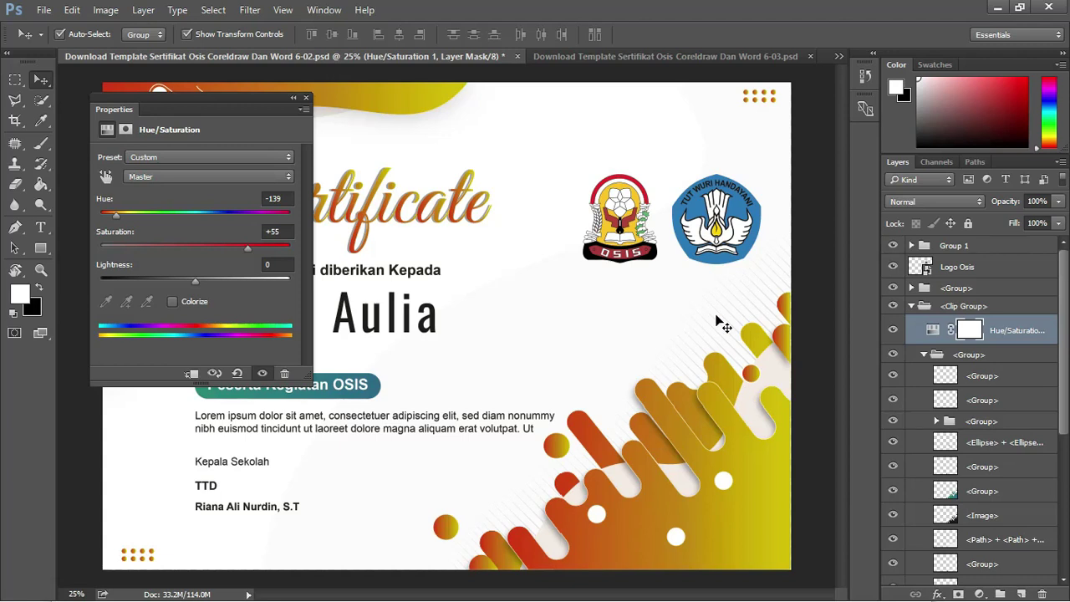
{"action": "mouse_move", "coordinate": [234, 105]}
{"action": "left_mouse_down"}
{"action": "mouse_move", "coordinate": [597, 122]}
{"action": "mouse_move", "coordinate": [582, 121]}
{"action": "left_mouse_up"}
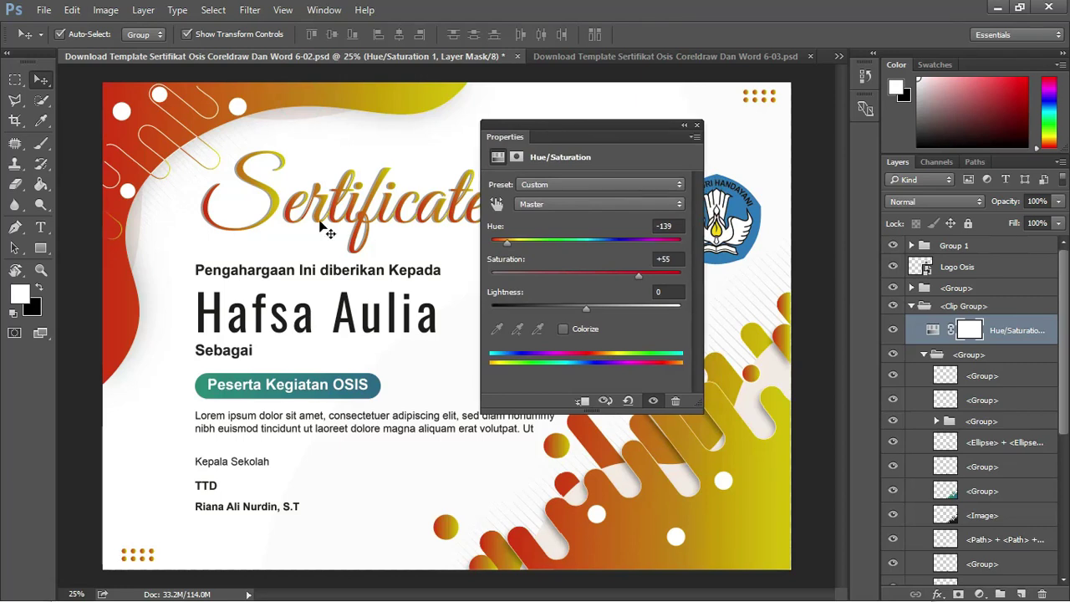
Ungroup the text layers of Group 1 in the Layers panel
{"action": "left_click", "coordinate": [381, 394]}
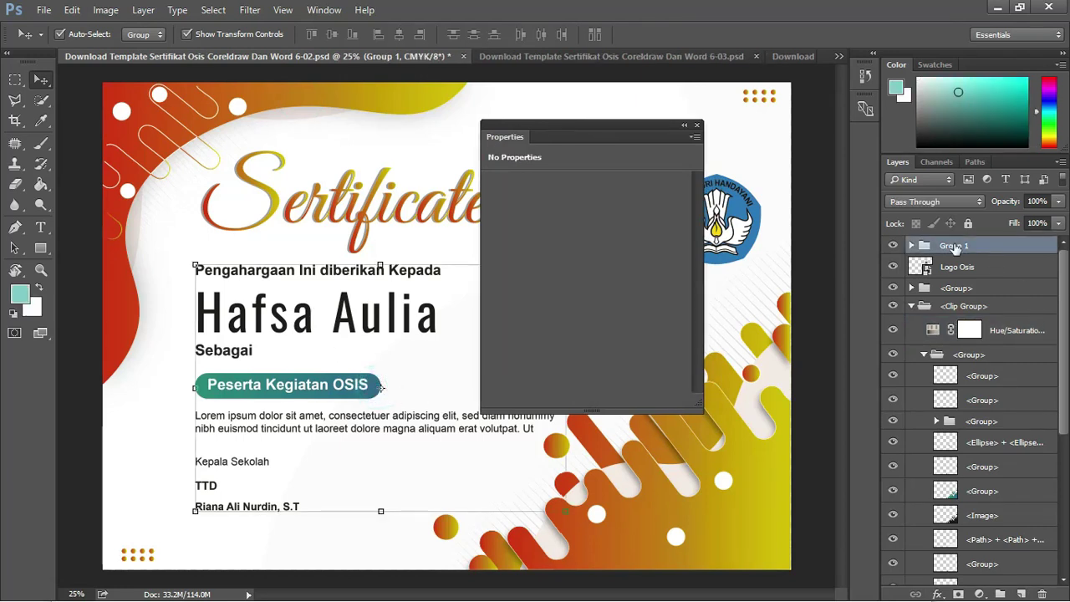
{"action": "left_click", "coordinate": [912, 245]}
{"action": "scroll", "coordinate": [1000, 358], "scroll_direction": "down", "scroll_amount": 1}
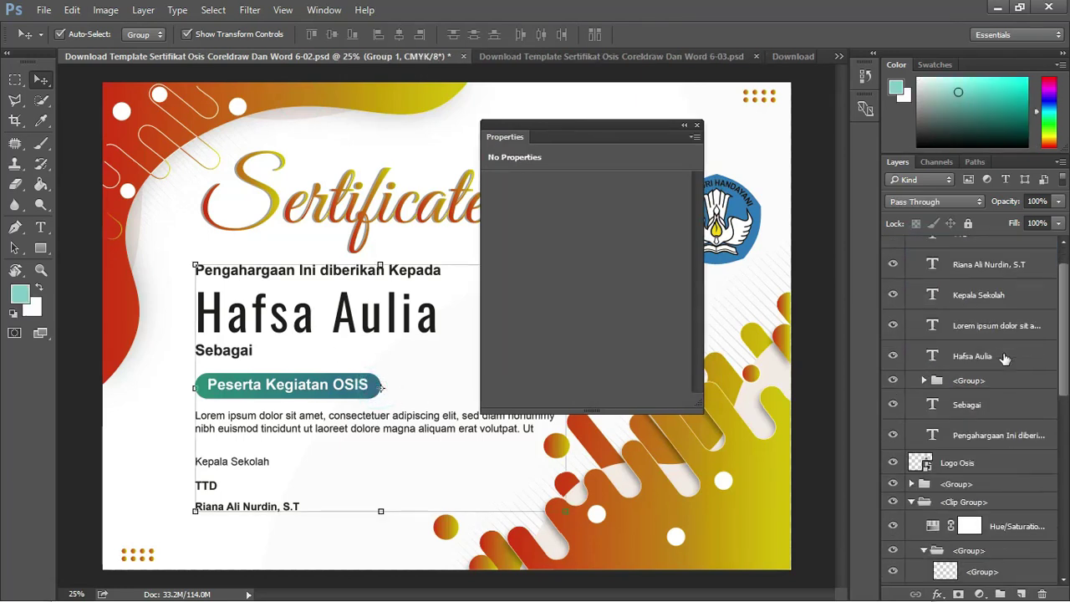
{"action": "scroll", "coordinate": [1005, 358], "scroll_direction": "down", "scroll_amount": 1}
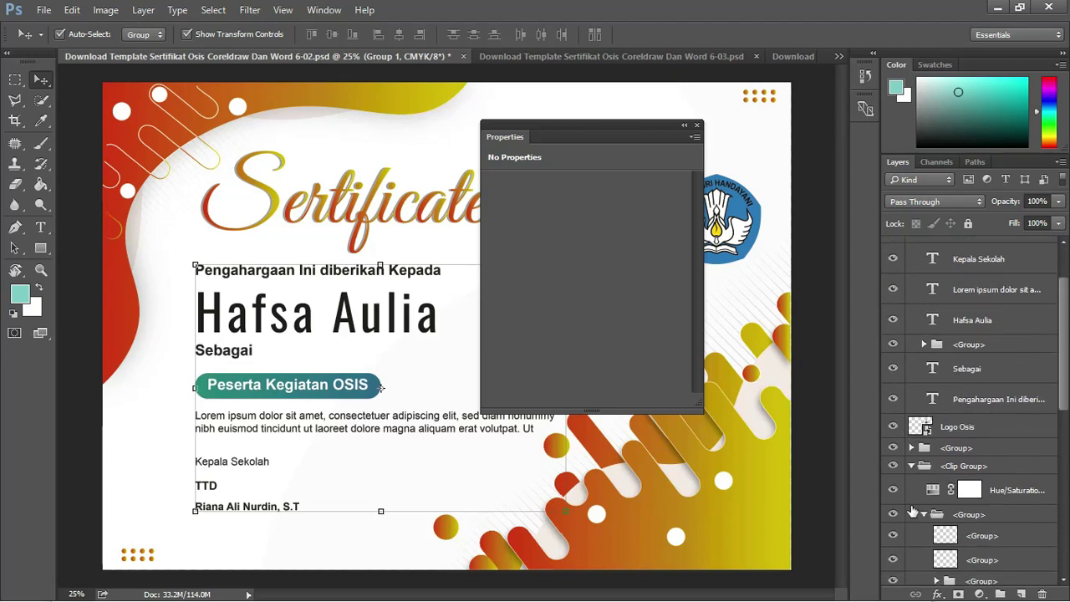
{"action": "left_click", "coordinate": [913, 448]}
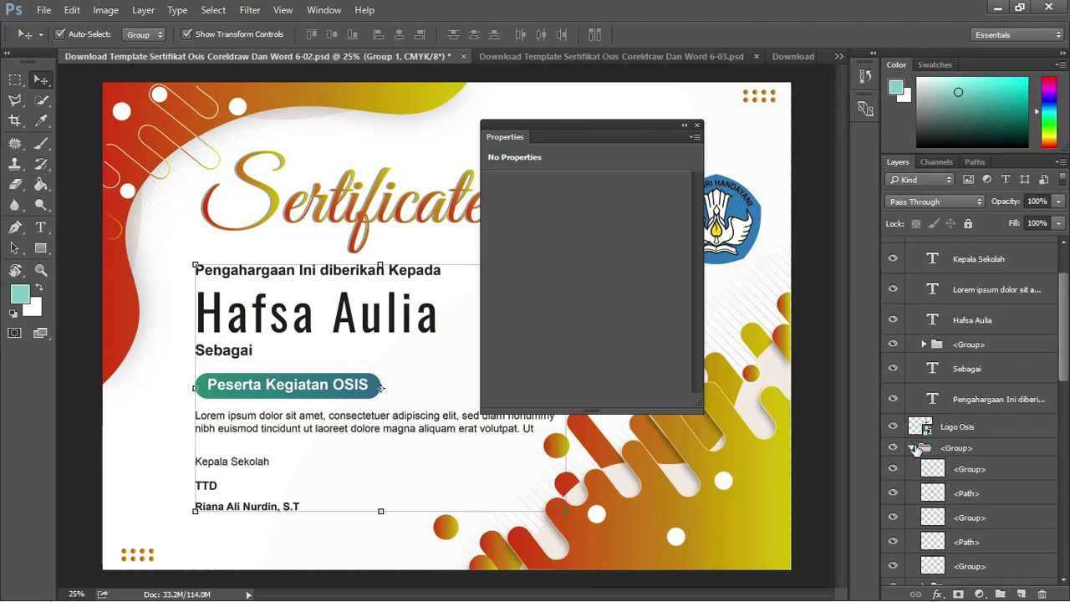
{"action": "scroll", "coordinate": [953, 422], "scroll_direction": "down", "scroll_amount": 2}
{"action": "left_click", "coordinate": [364, 383]}
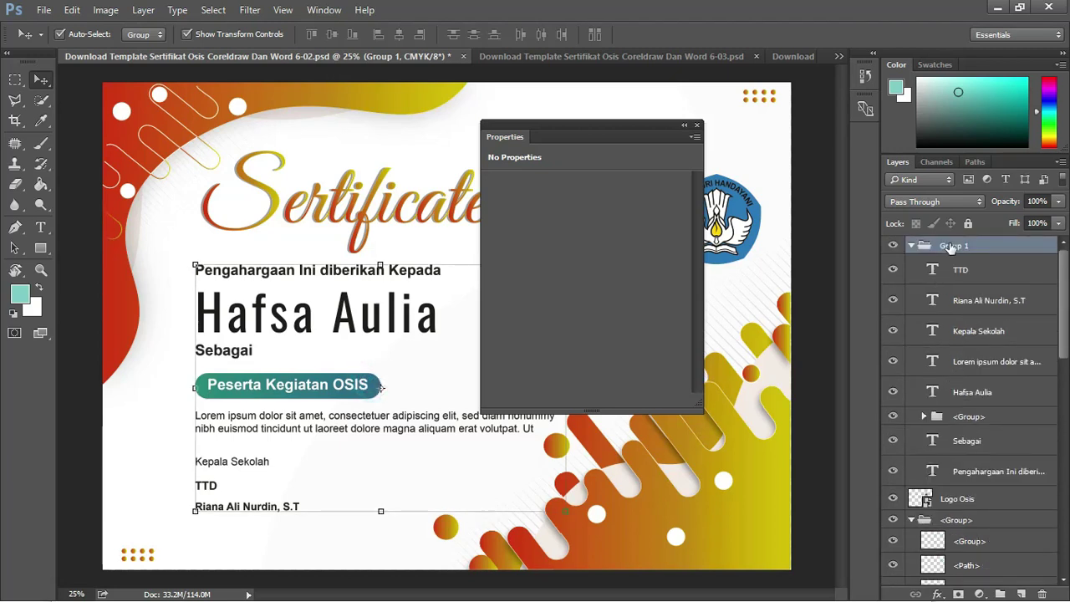
{"action": "right_click", "coordinate": [950, 248]}
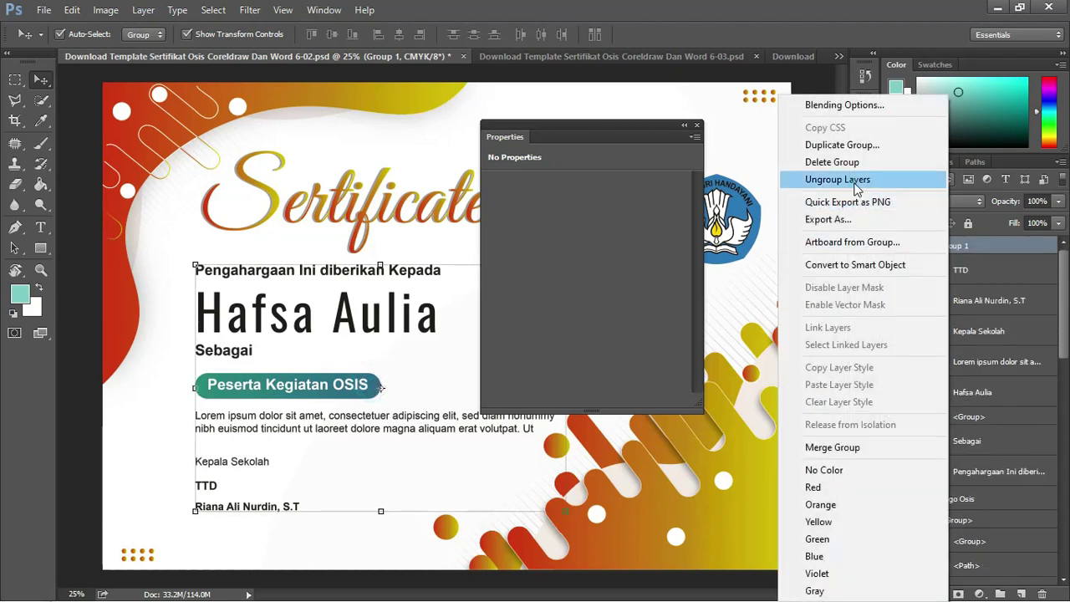
{"action": "left_click", "coordinate": [856, 188]}
Move the Peserta Kegiatan OSIS badge rectangle beneath the Hue/Saturation adjustment
{"action": "left_click", "coordinate": [983, 422]}
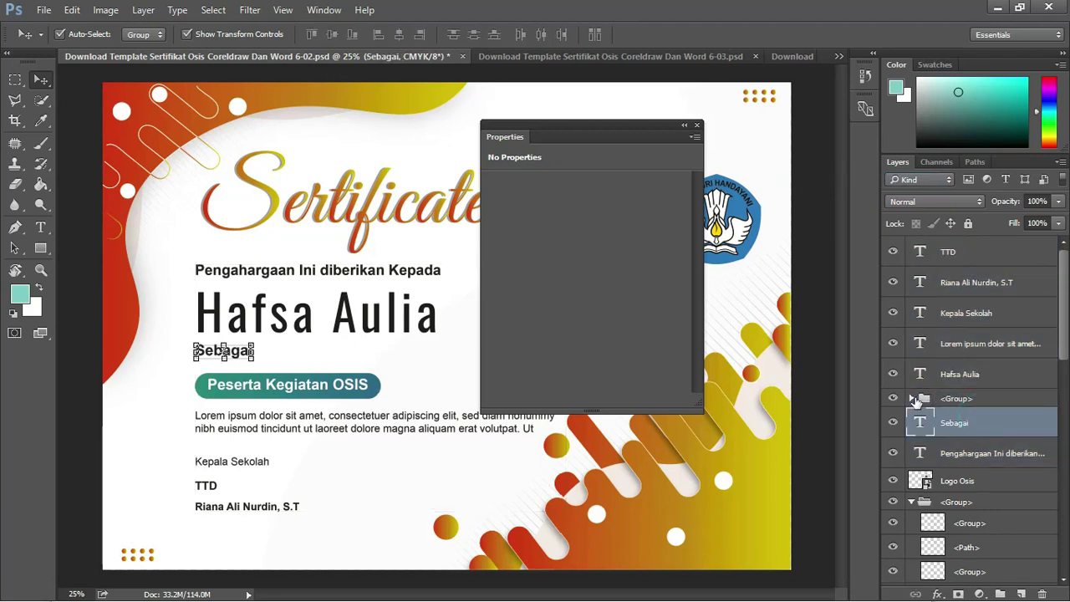
{"action": "left_click", "coordinate": [911, 398]}
{"action": "left_click", "coordinate": [893, 449]}
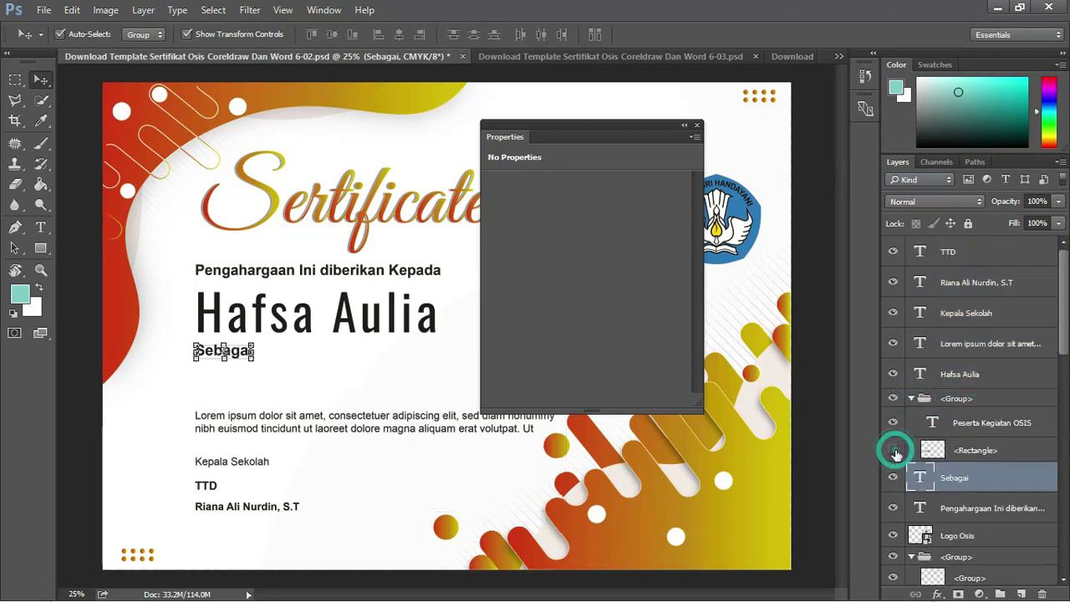
{"action": "left_click", "coordinate": [893, 449]}
{"action": "scroll", "coordinate": [893, 443], "scroll_direction": "down", "scroll_amount": 2}
{"action": "scroll", "coordinate": [992, 367], "scroll_direction": "down", "scroll_amount": 1}
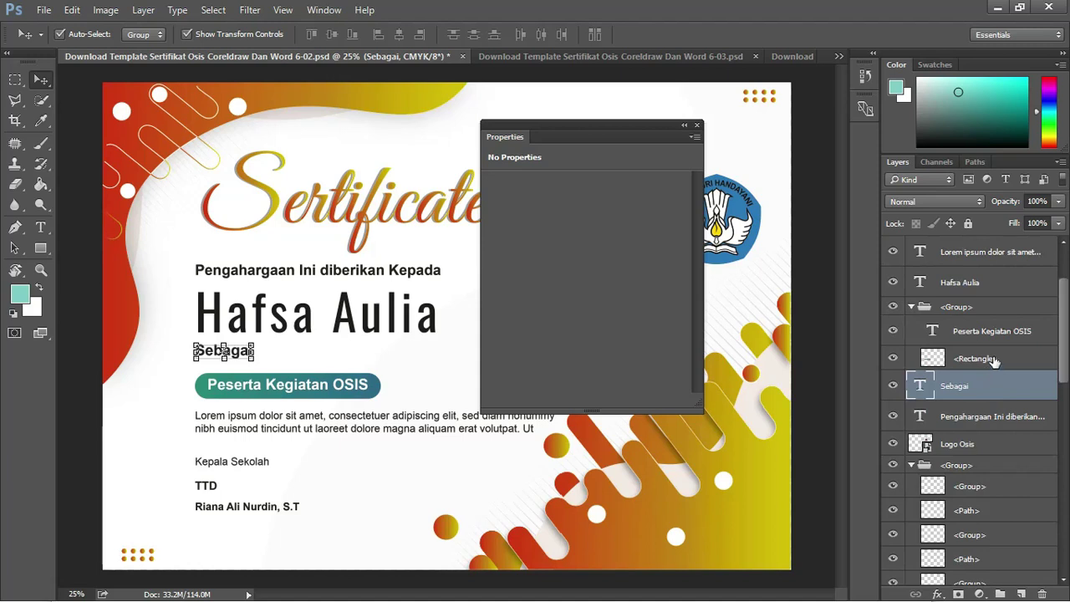
{"action": "left_click_drag", "start_coordinate": [987, 358], "coordinate": [989, 587]}
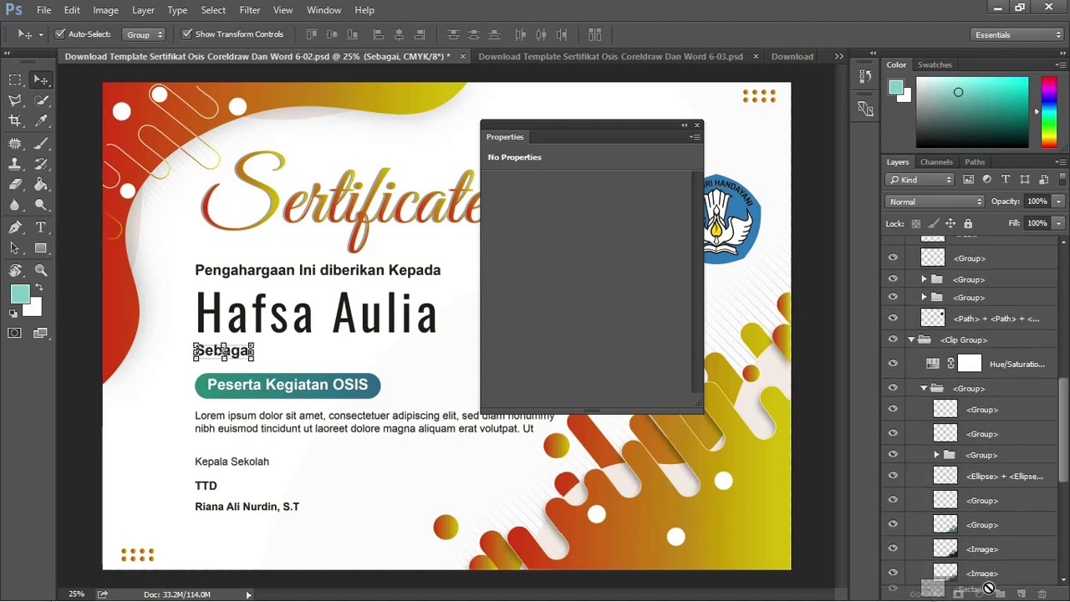
{"action": "mouse_move", "coordinate": [989, 588]}
{"action": "left_mouse_down"}
{"action": "mouse_move", "coordinate": [995, 291]}
{"action": "mouse_move", "coordinate": [996, 311]}
{"action": "left_mouse_up"}
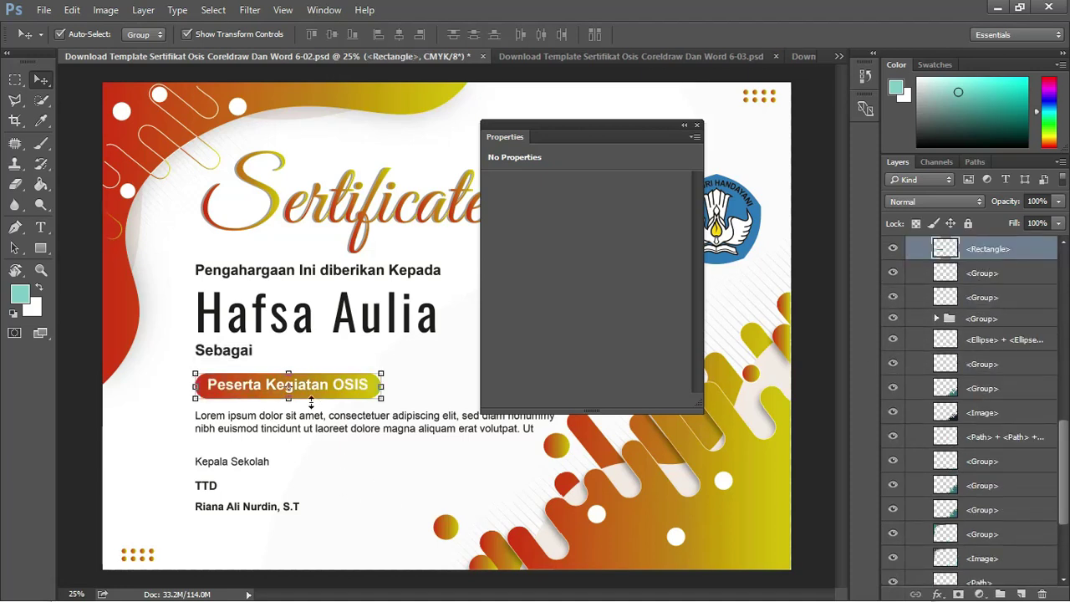
{"action": "left_click", "coordinate": [821, 386]}
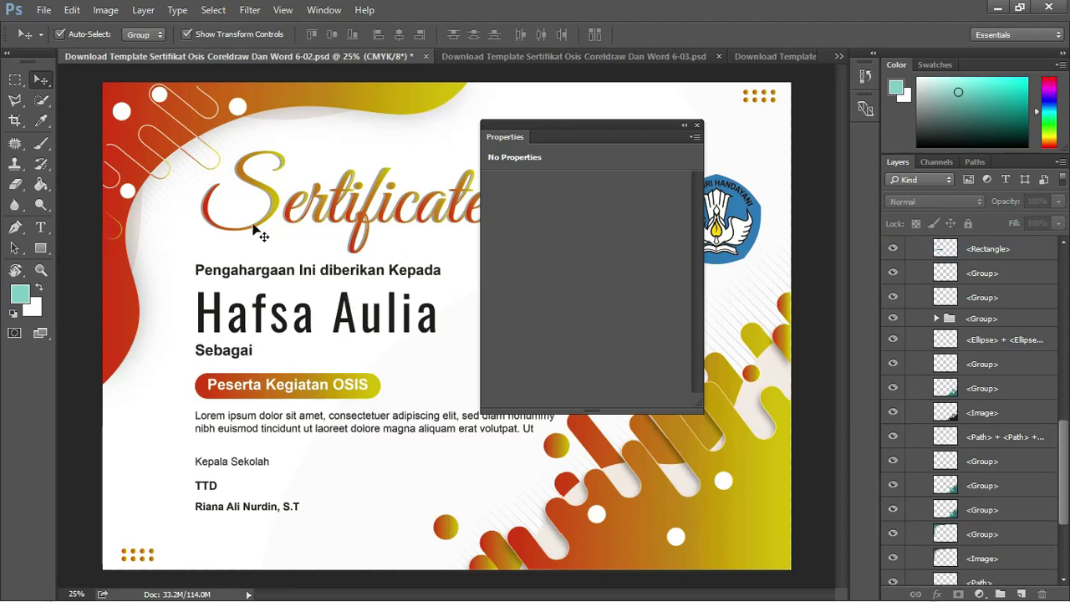
Compare the blue and purple certificate documents, then switch to PowerPoint
{"action": "left_click", "coordinate": [460, 56]}
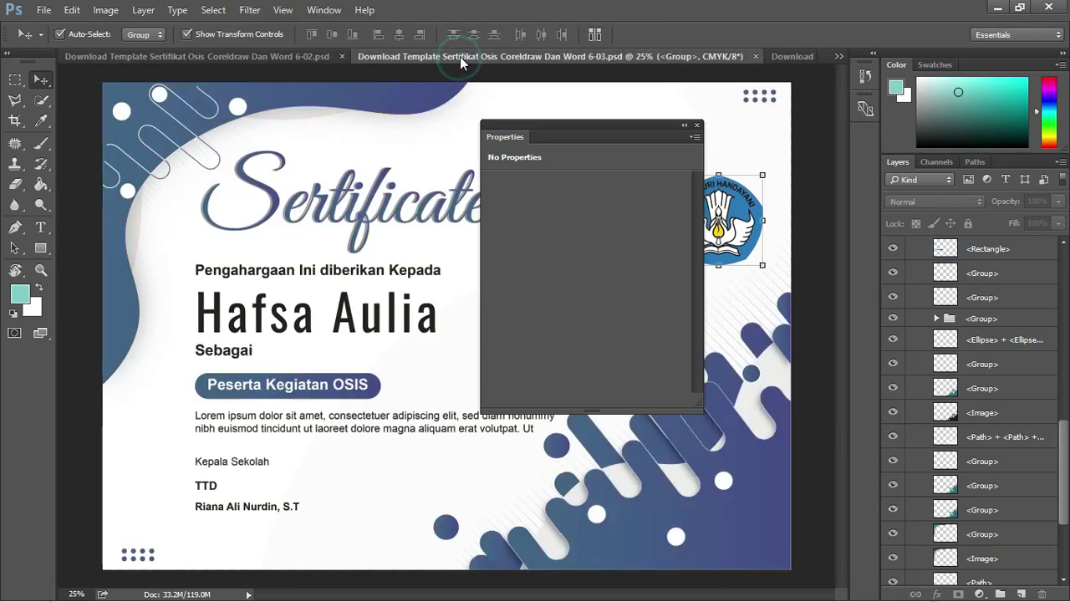
{"action": "left_click", "coordinate": [800, 58]}
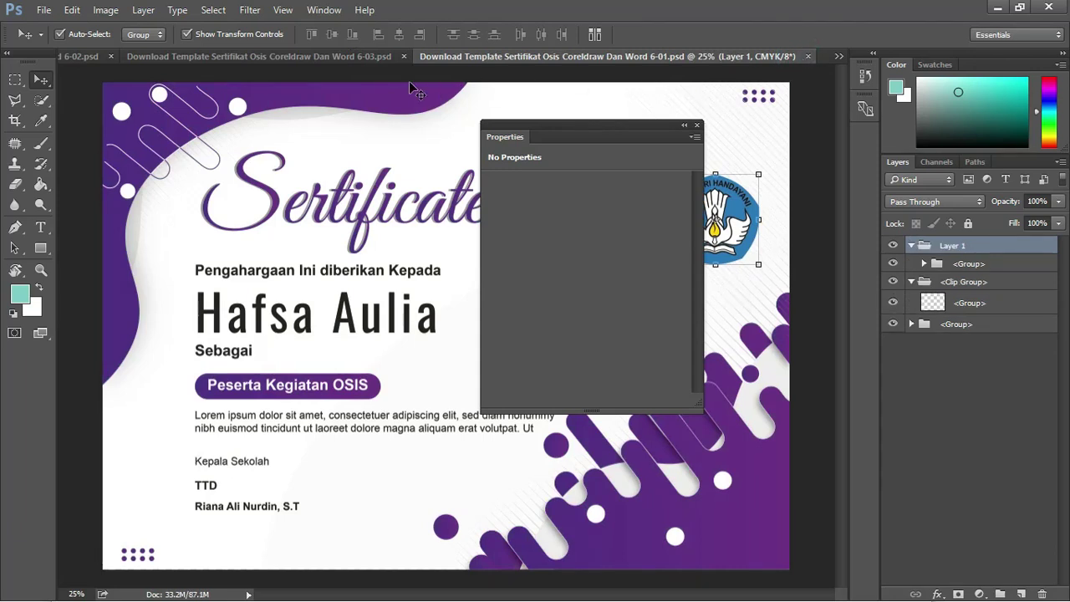
{"action": "left_click", "coordinate": [337, 59]}
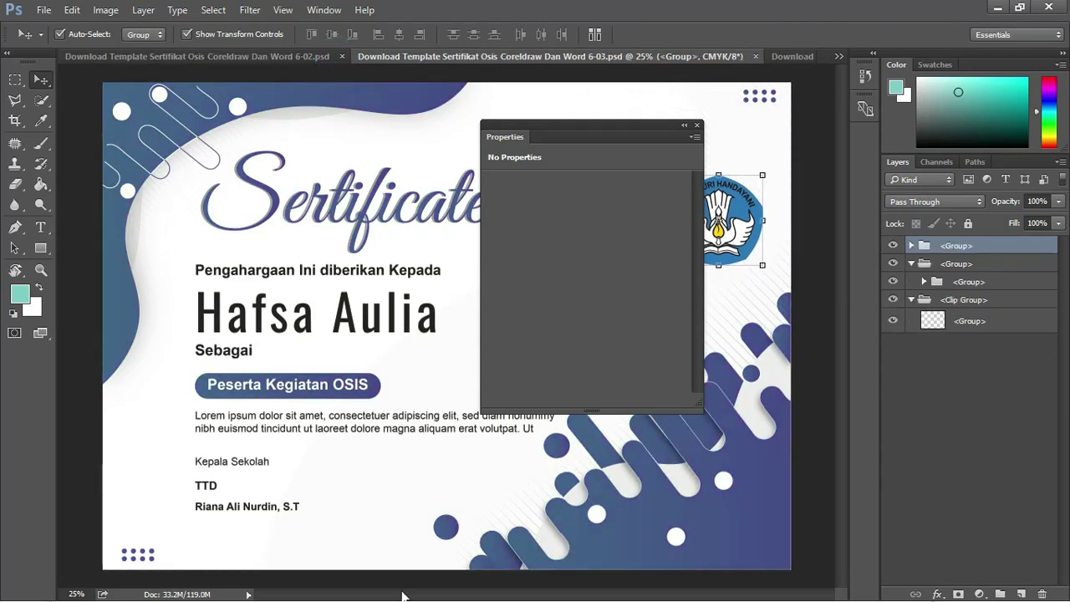
{"action": "key", "text": "alt+Tab"}
{"action": "key", "text": "alt+Tab"}
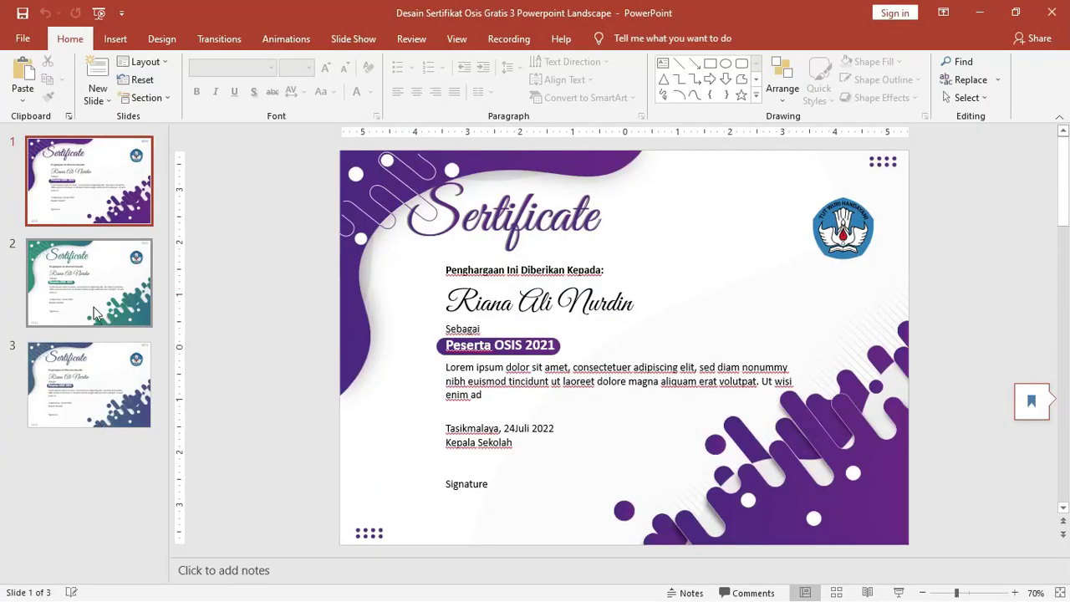
Go to slide 3's blue certificate and inspect its school logo and body text
{"action": "left_click", "coordinate": [83, 301]}
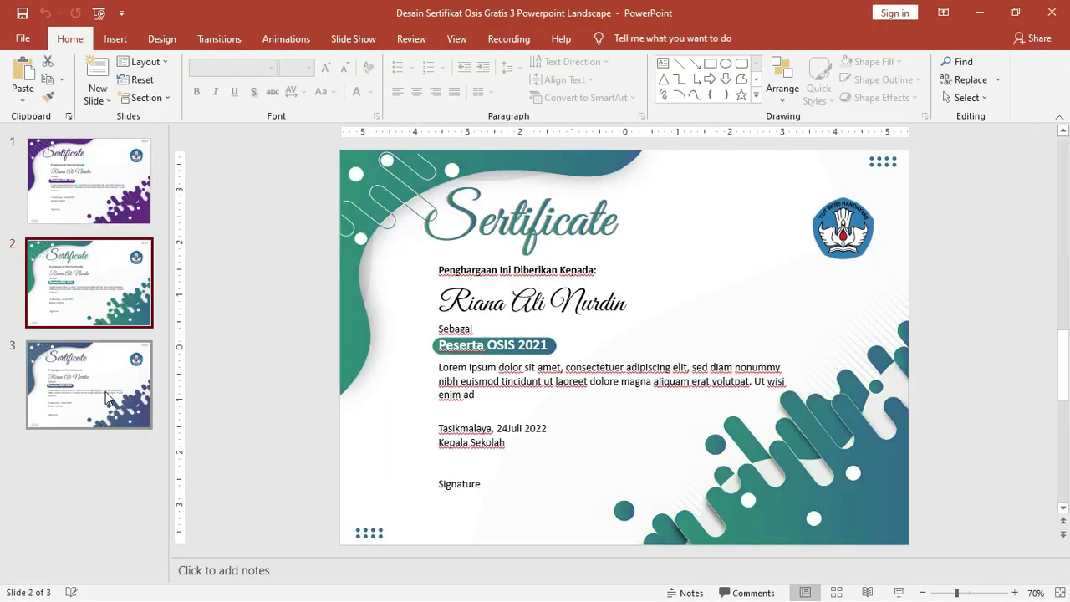
{"action": "left_click", "coordinate": [107, 398]}
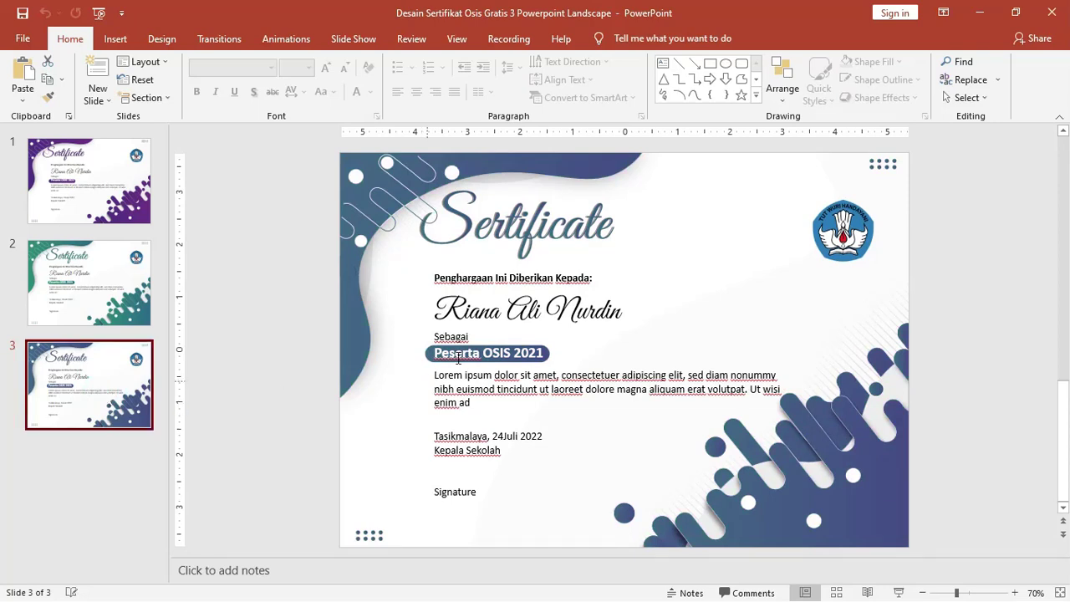
{"action": "left_click", "coordinate": [513, 316]}
{"action": "left_click", "coordinate": [849, 224]}
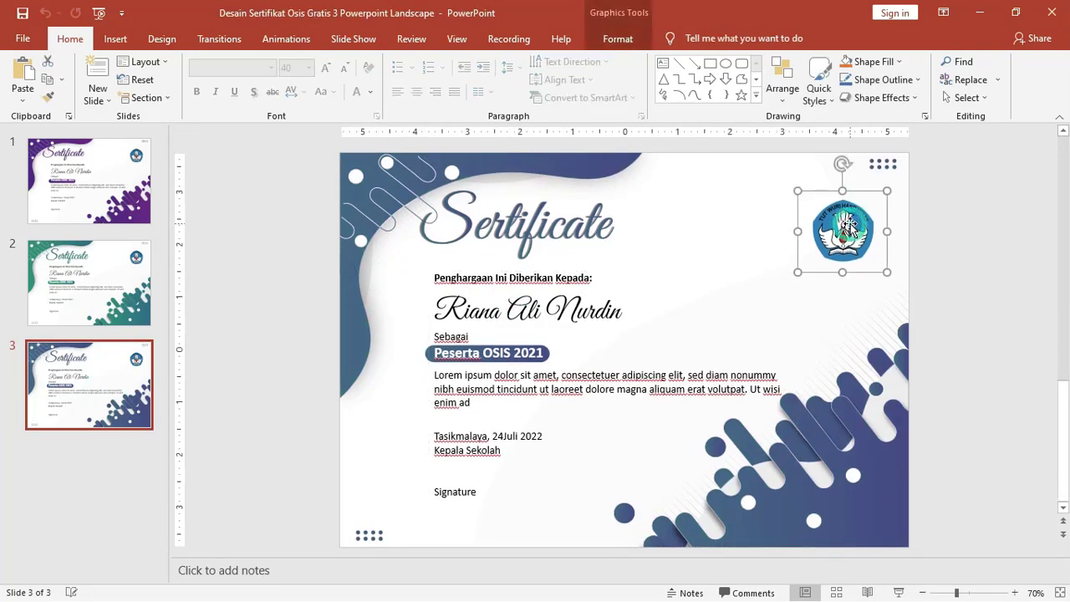
{"action": "left_click", "coordinate": [621, 389]}
{"action": "left_click_drag", "start_coordinate": [506, 488], "coordinate": [407, 283]}
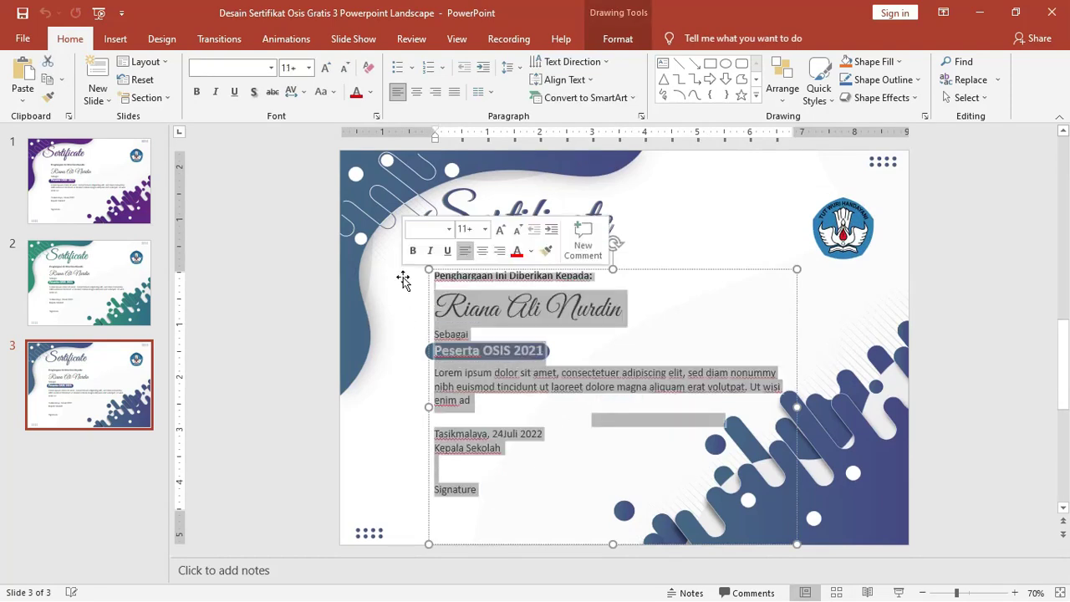
Nudge the Sertificate title slightly right, undoing an accidental background move
{"action": "left_click", "coordinate": [366, 188]}
{"action": "left_click_drag", "start_coordinate": [366, 187], "coordinate": [354, 190]}
{"action": "key", "text": "ctrl+z"}
{"action": "left_click_drag", "start_coordinate": [473, 230], "coordinate": [489, 237]}
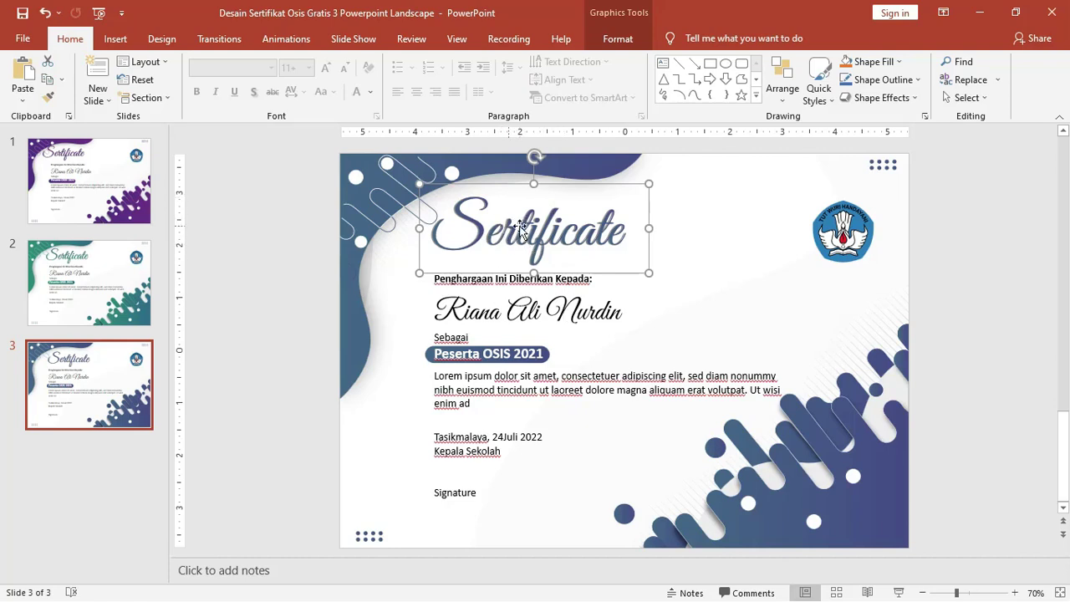
{"action": "left_click_drag", "start_coordinate": [437, 310], "coordinate": [637, 307]}
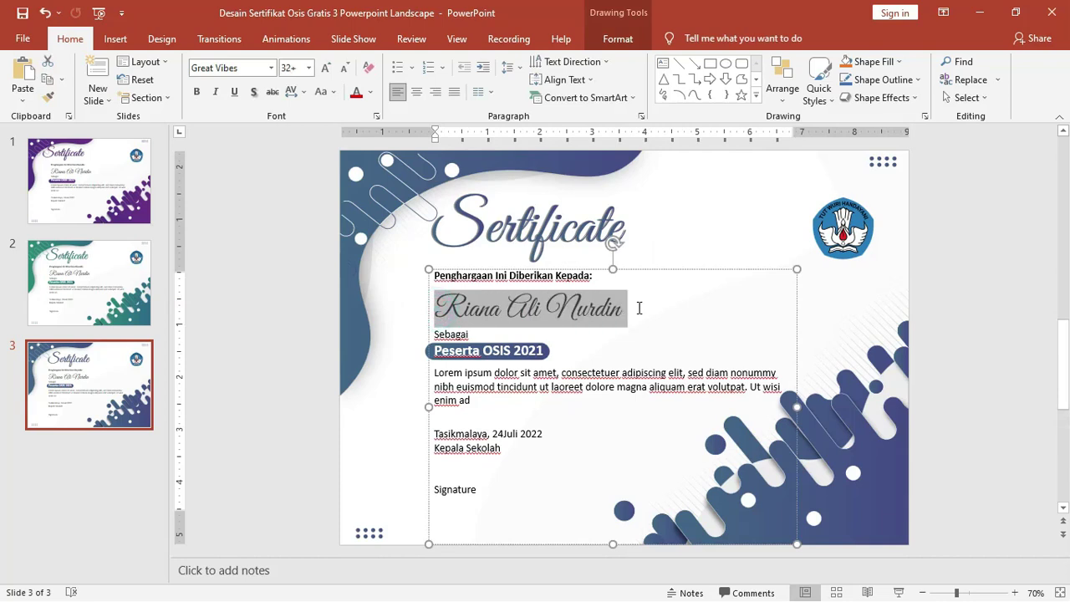
{"action": "left_click", "coordinate": [117, 39]}
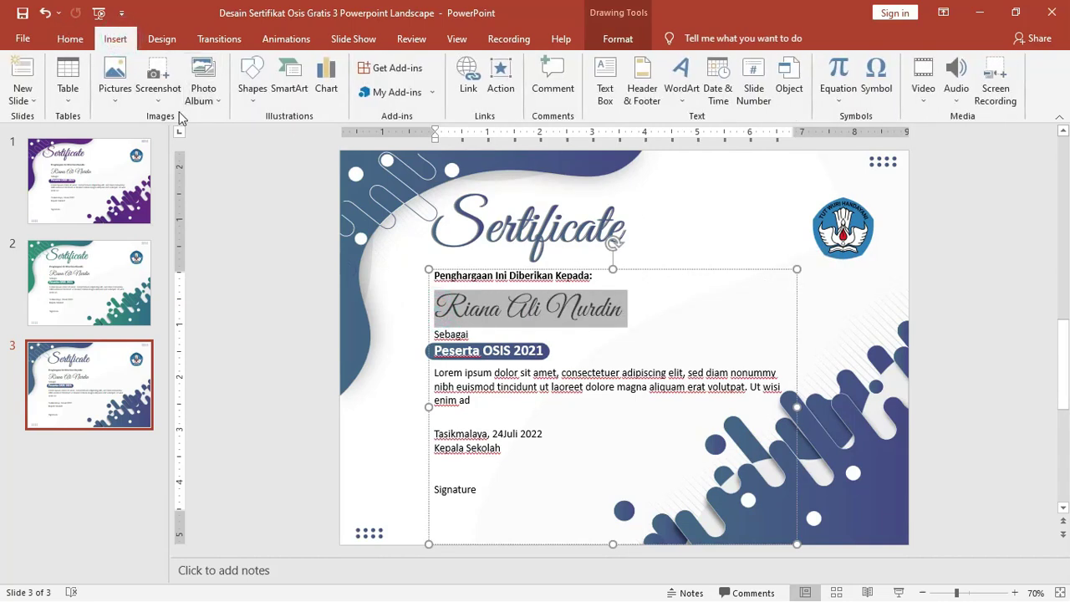
Draw a text box beside the school logo containing the word Sertifikat
{"action": "left_click", "coordinate": [252, 88]}
{"action": "left_click", "coordinate": [249, 133]}
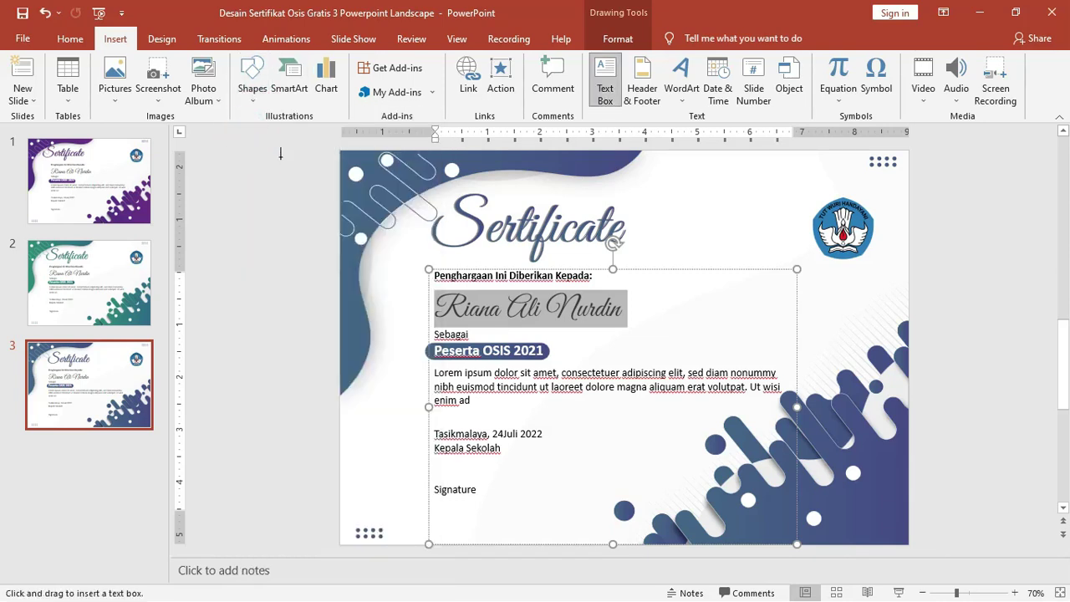
{"action": "left_click_drag", "start_coordinate": [664, 199], "coordinate": [893, 249]}
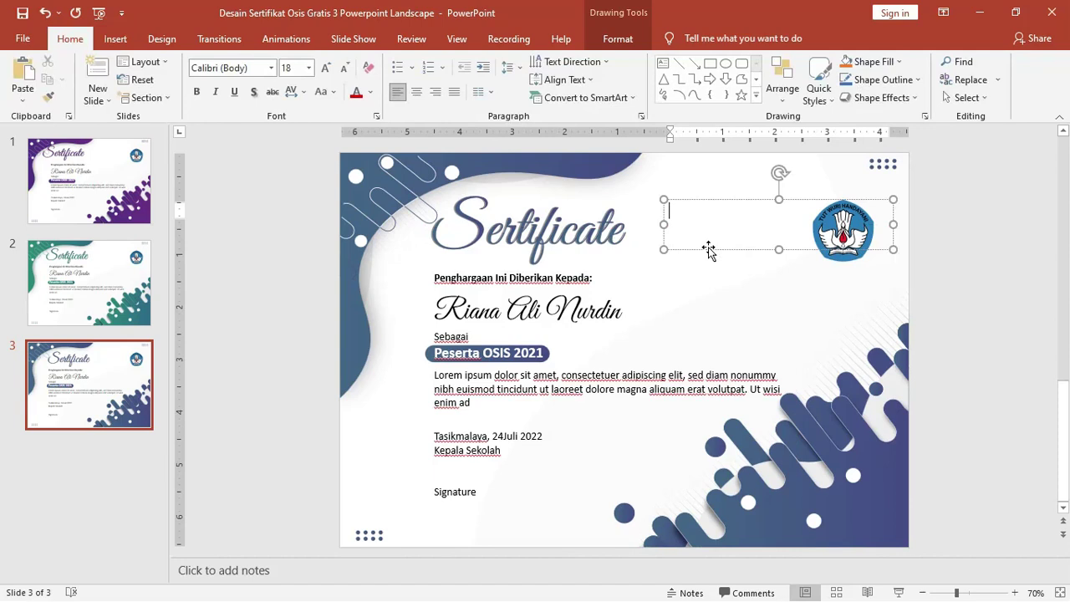
{"action": "type", "text": "Sertfikate"}
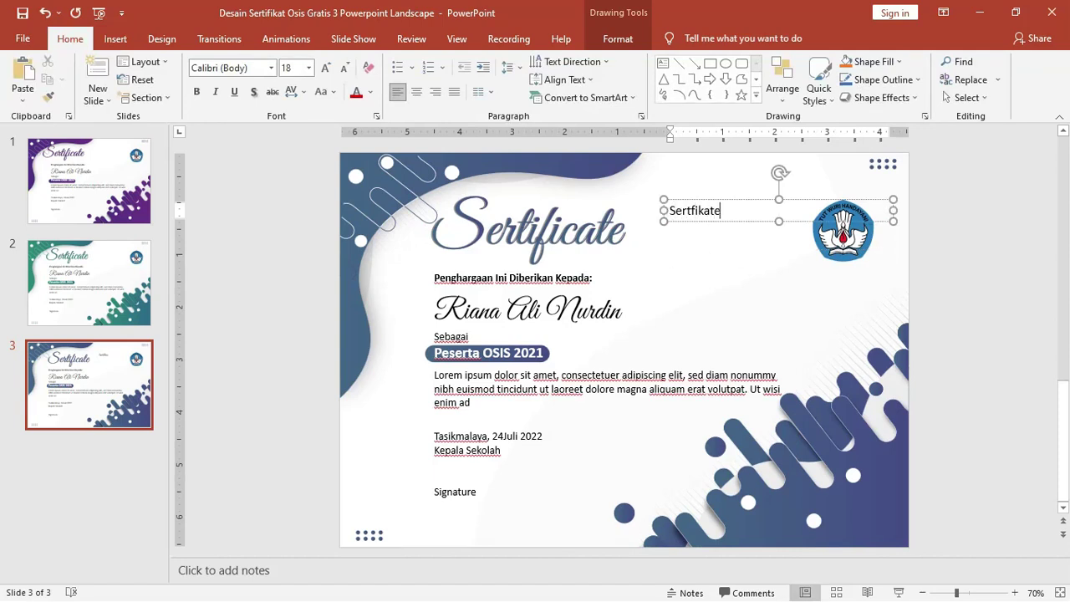
{"action": "left_click", "coordinate": [692, 209]}
{"action": "type", "text": "i"}
{"action": "left_click_drag", "start_coordinate": [894, 208], "coordinate": [777, 209]}
{"action": "left_click", "coordinate": [716, 210]}
{"action": "double_click", "coordinate": [707, 211]}
{"action": "left_click_drag", "start_coordinate": [728, 210], "coordinate": [720, 215]}
{"action": "left_click", "coordinate": [700, 214]}
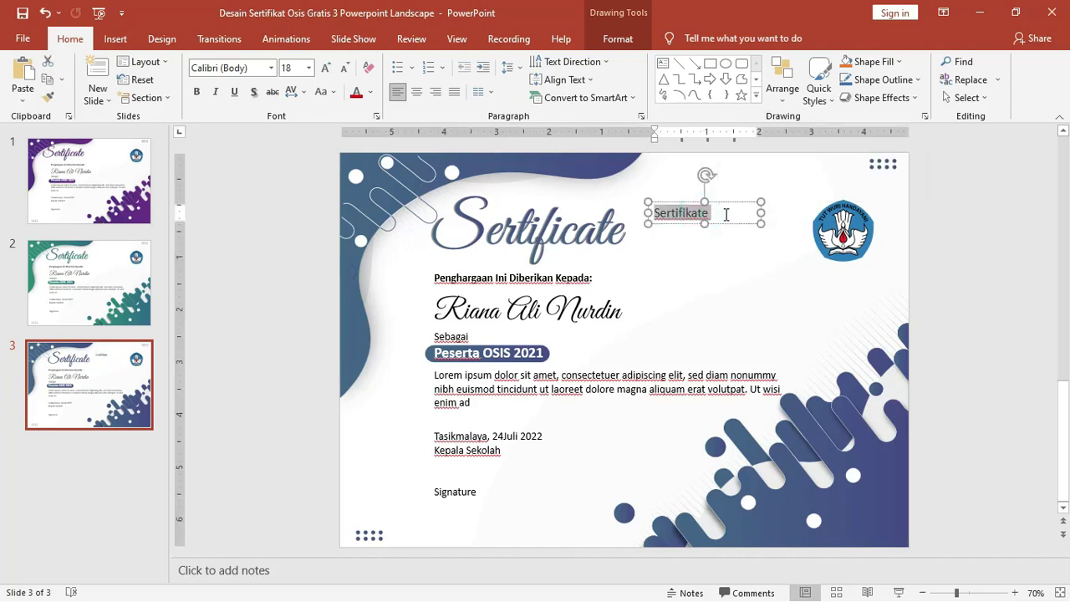
{"action": "double_click", "coordinate": [707, 213]}
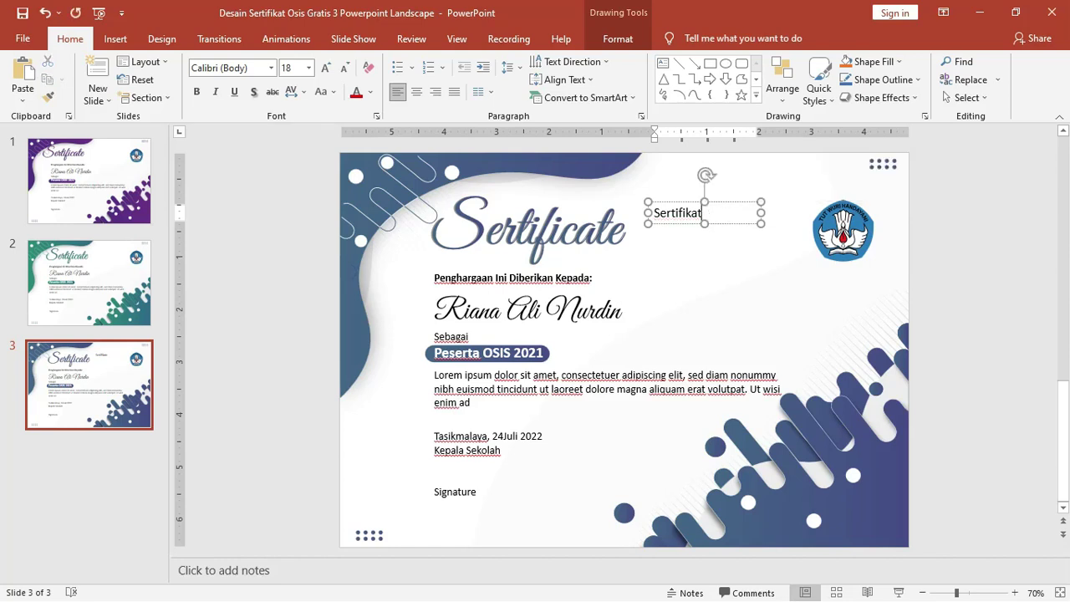
Set Sertifikat to Great Vibes at 72 pt and widen the box to one line
{"action": "left_click", "coordinate": [227, 68]}
{"action": "type", "text": "Great Vibes"}
{"action": "key", "text": "Return"}
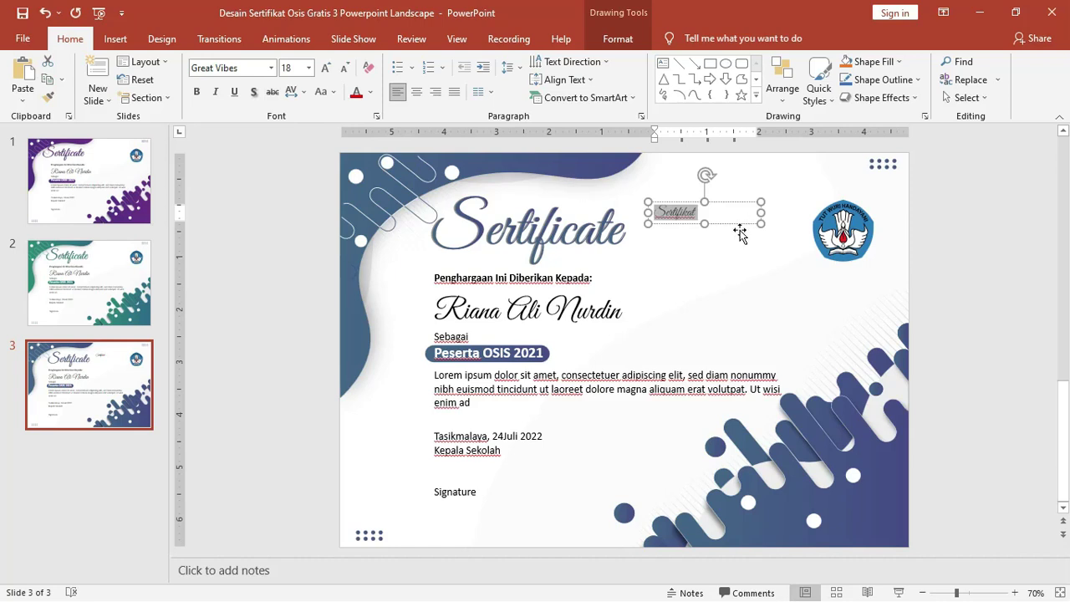
{"action": "left_click", "coordinate": [308, 68]}
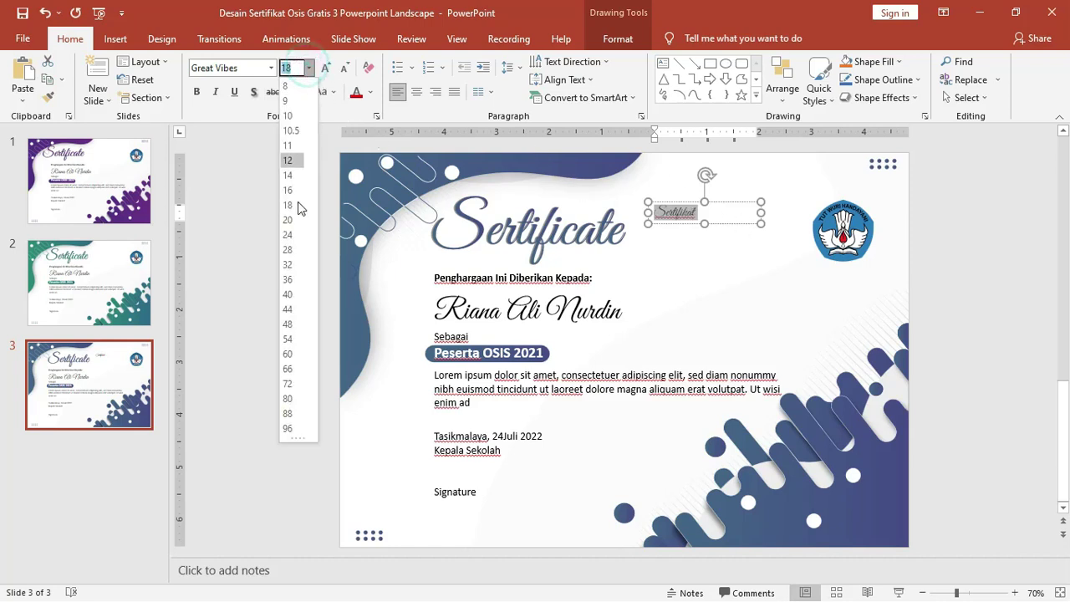
{"action": "left_click", "coordinate": [287, 383]}
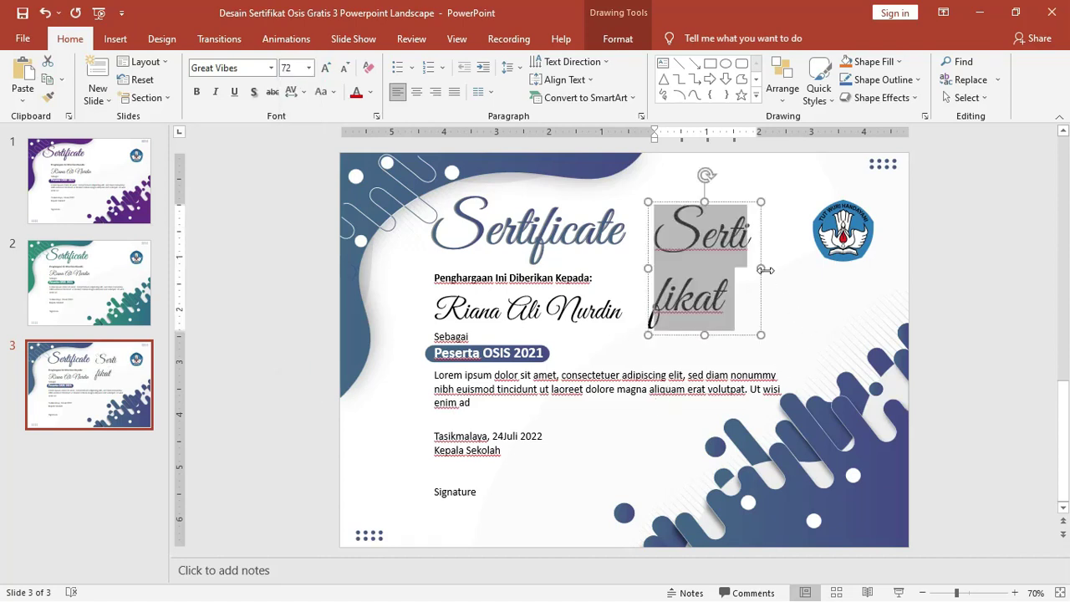
{"action": "left_click_drag", "start_coordinate": [765, 269], "coordinate": [832, 266]}
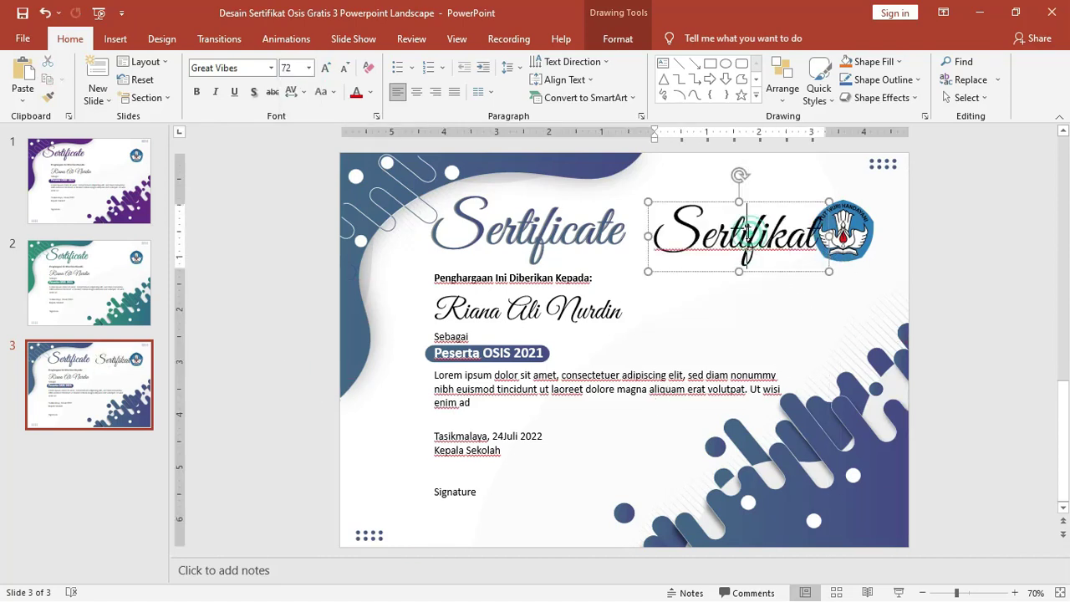
{"action": "left_click_drag", "start_coordinate": [747, 201], "coordinate": [737, 196]}
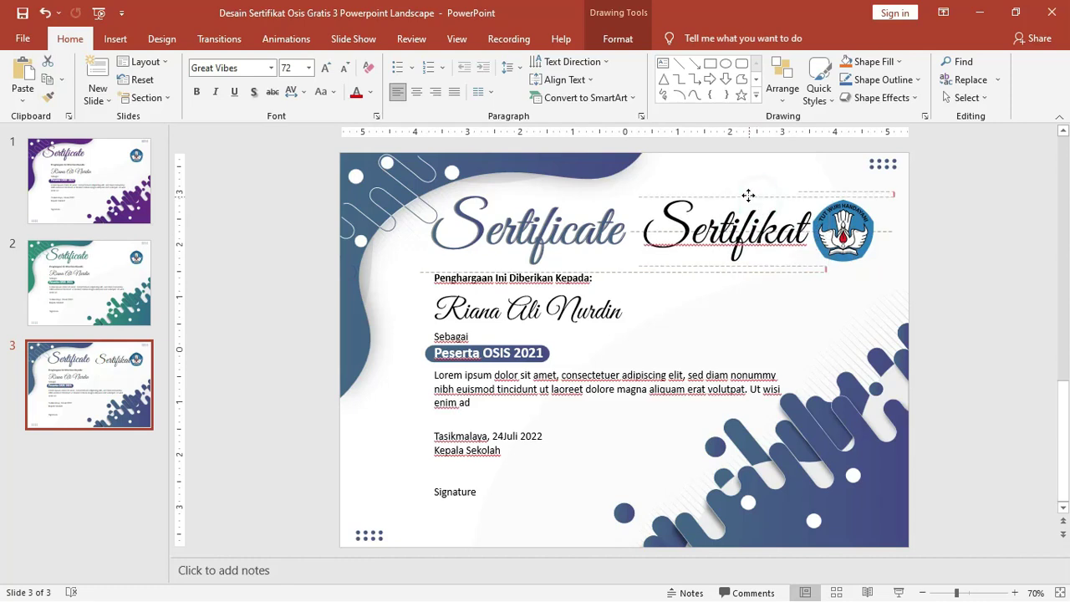
{"action": "double_click", "coordinate": [661, 226]}
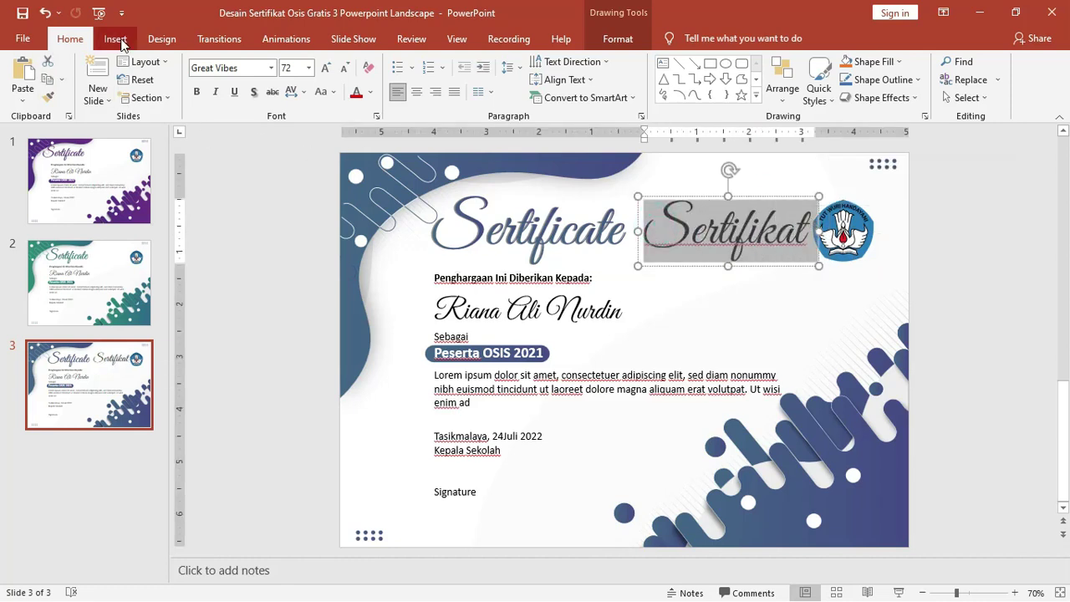
{"action": "left_click", "coordinate": [618, 39]}
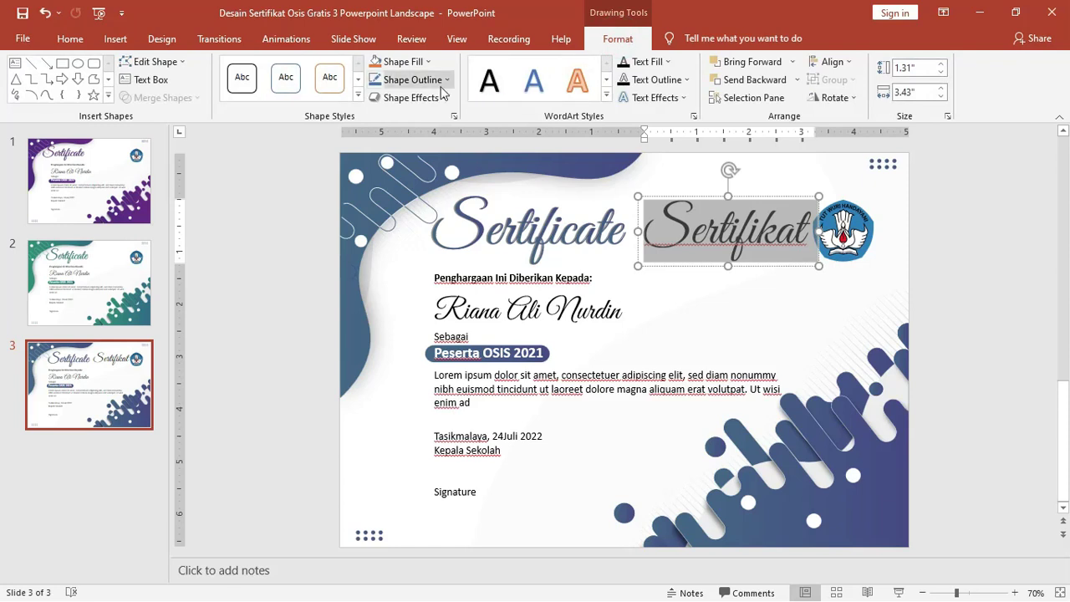
Give the Sertifikat text a gradient fill and delete the middle gradient stop
{"action": "left_click", "coordinate": [662, 62]}
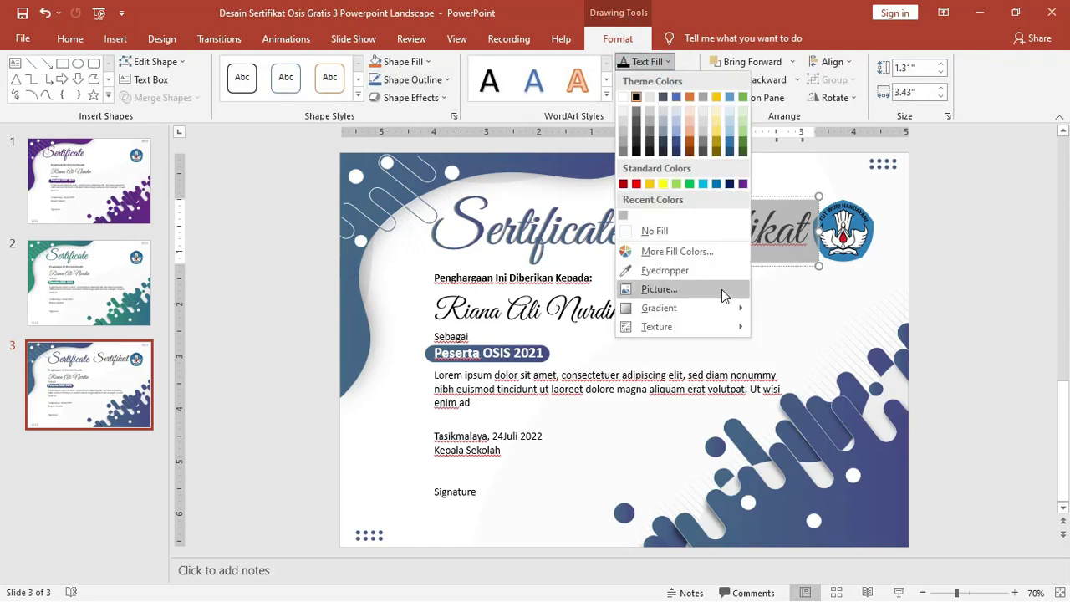
{"action": "mouse_move", "coordinate": [669, 307]}
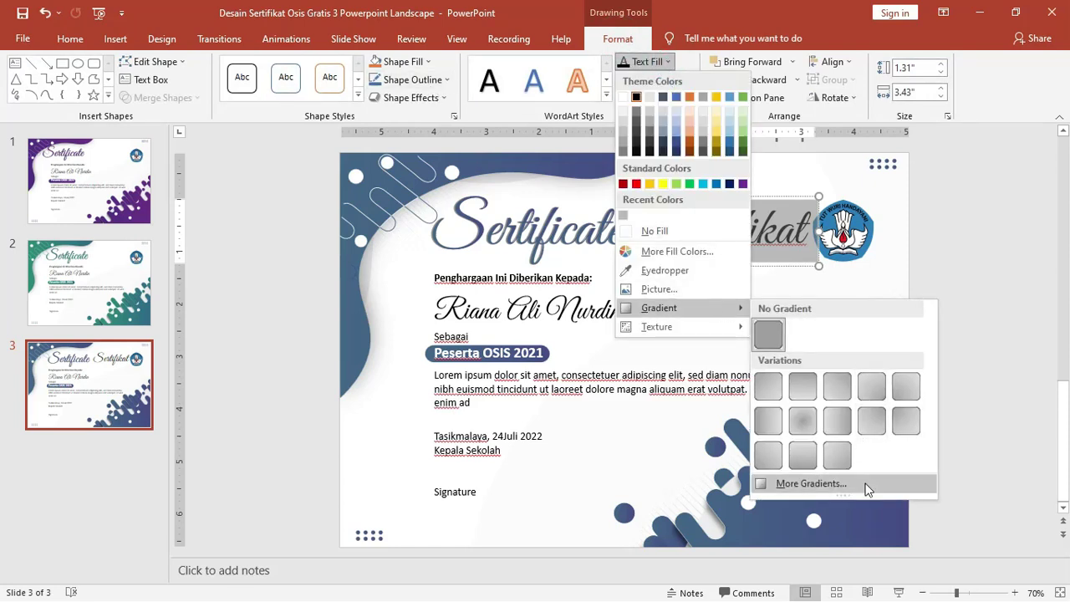
{"action": "left_click", "coordinate": [811, 483]}
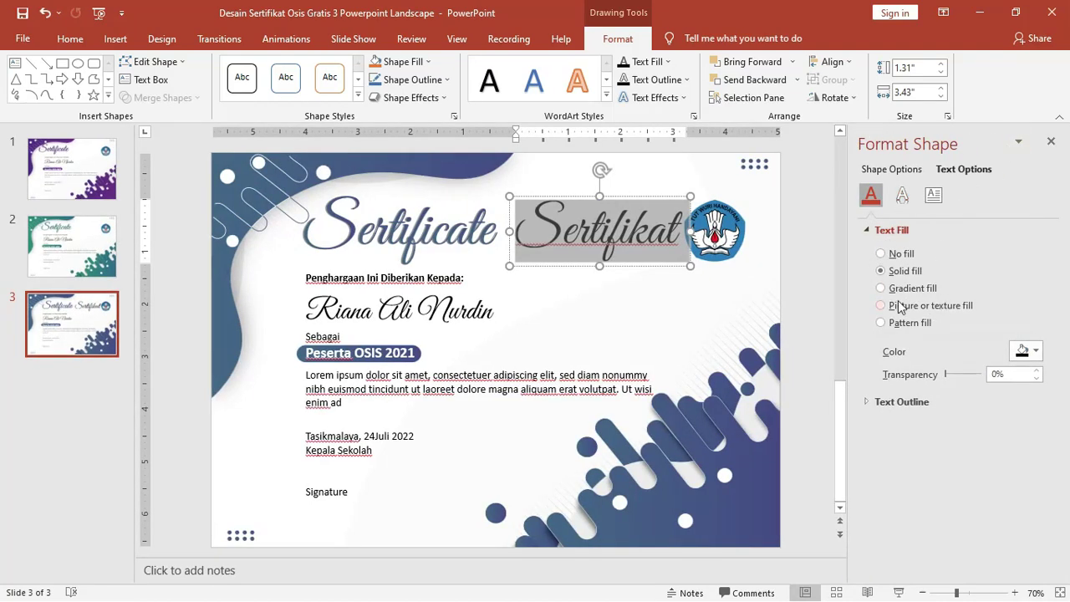
{"action": "left_click", "coordinate": [901, 288]}
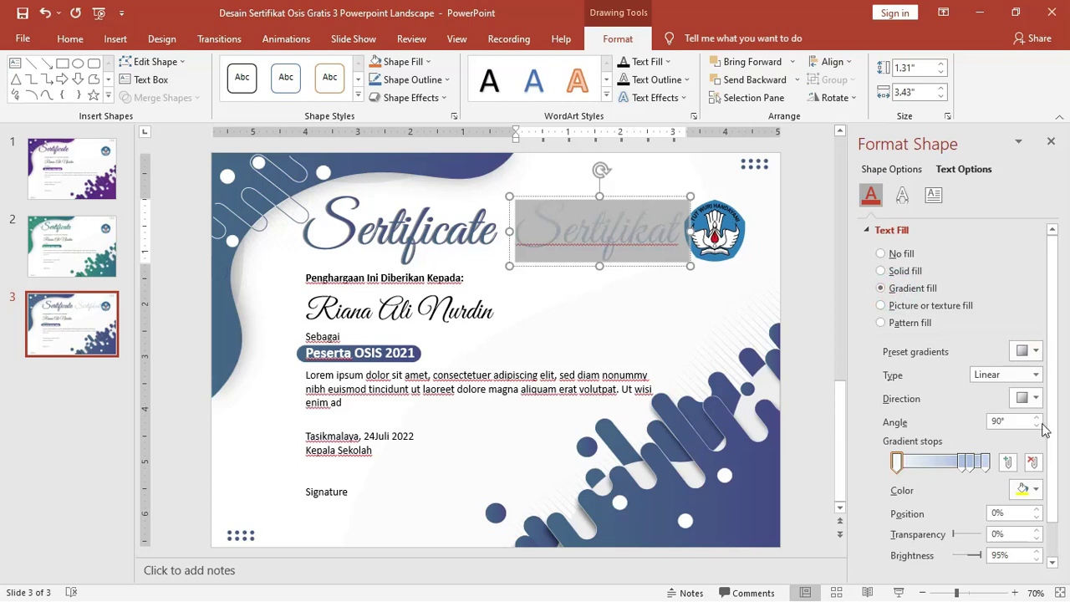
{"action": "scroll", "coordinate": [964, 468], "scroll_direction": "down", "scroll_amount": 1}
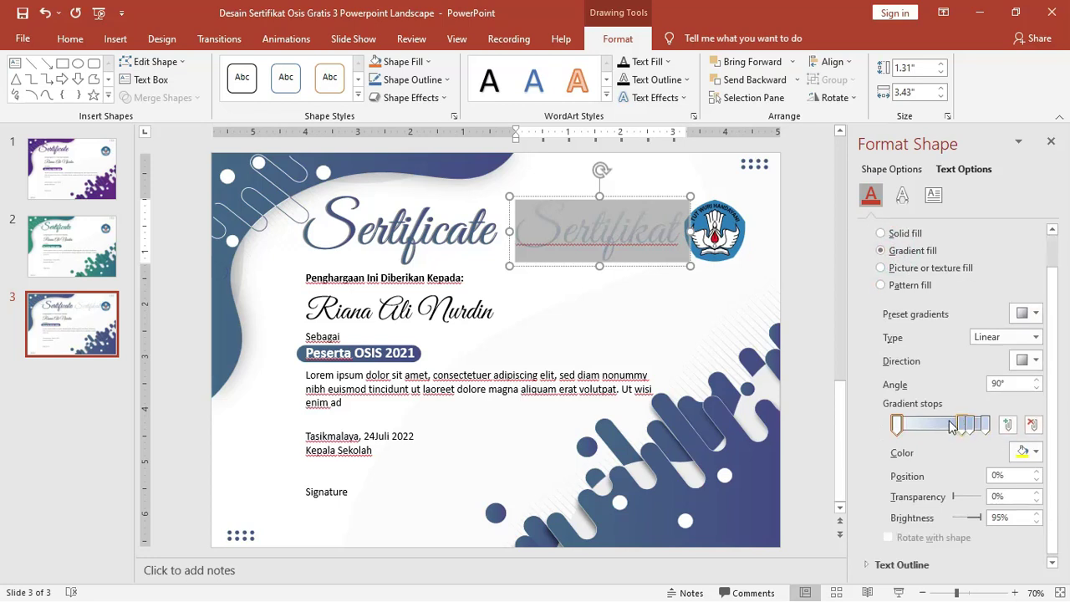
{"action": "scroll", "coordinate": [925, 407], "scroll_direction": "up", "scroll_amount": 1}
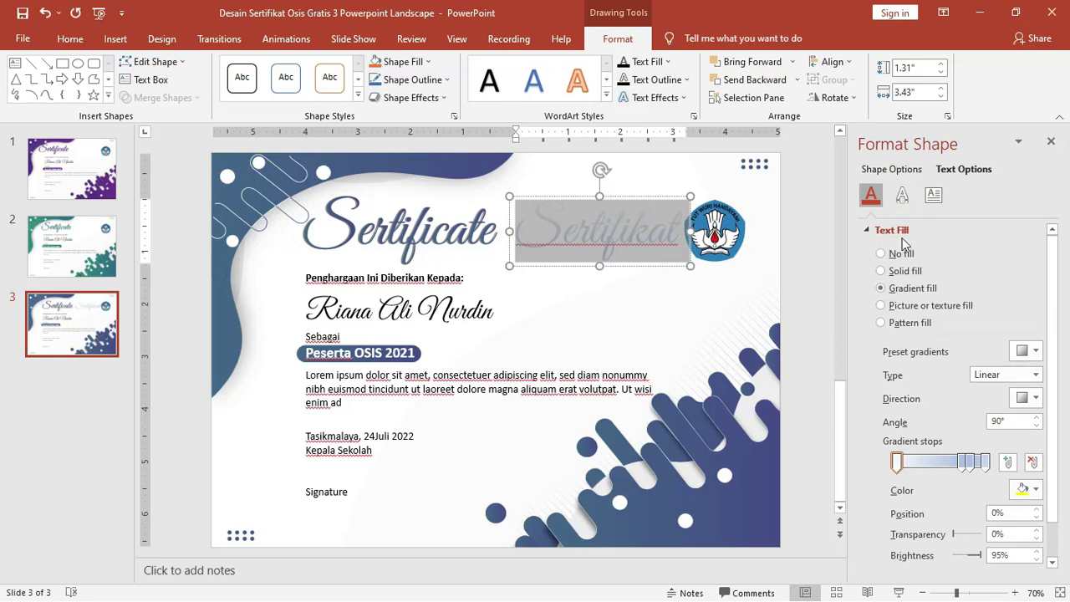
{"action": "left_click", "coordinate": [898, 462]}
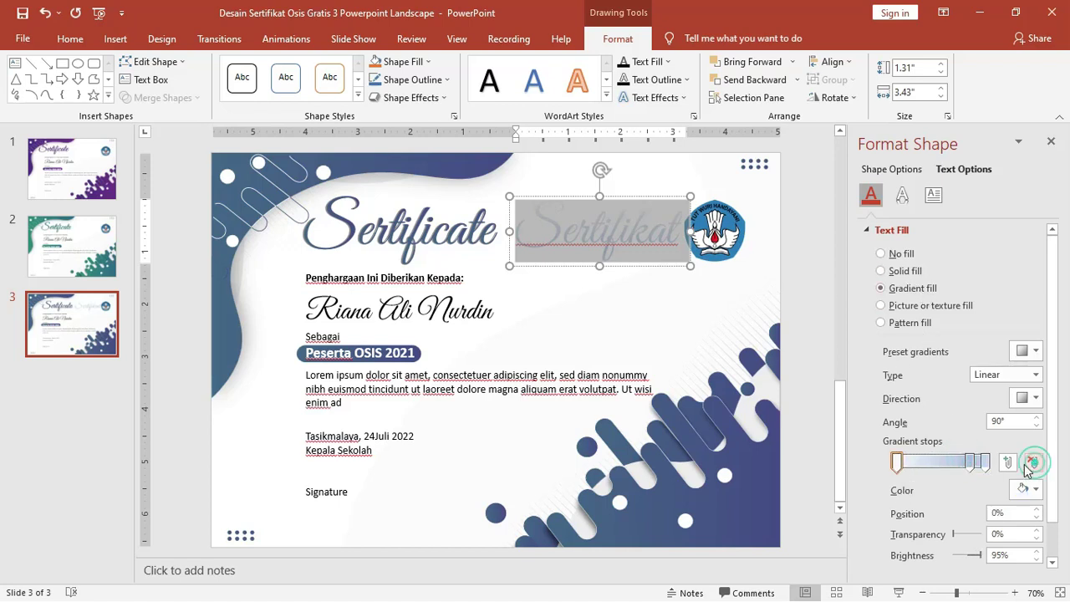
{"action": "left_click", "coordinate": [957, 462]}
{"action": "left_click", "coordinate": [1033, 463]}
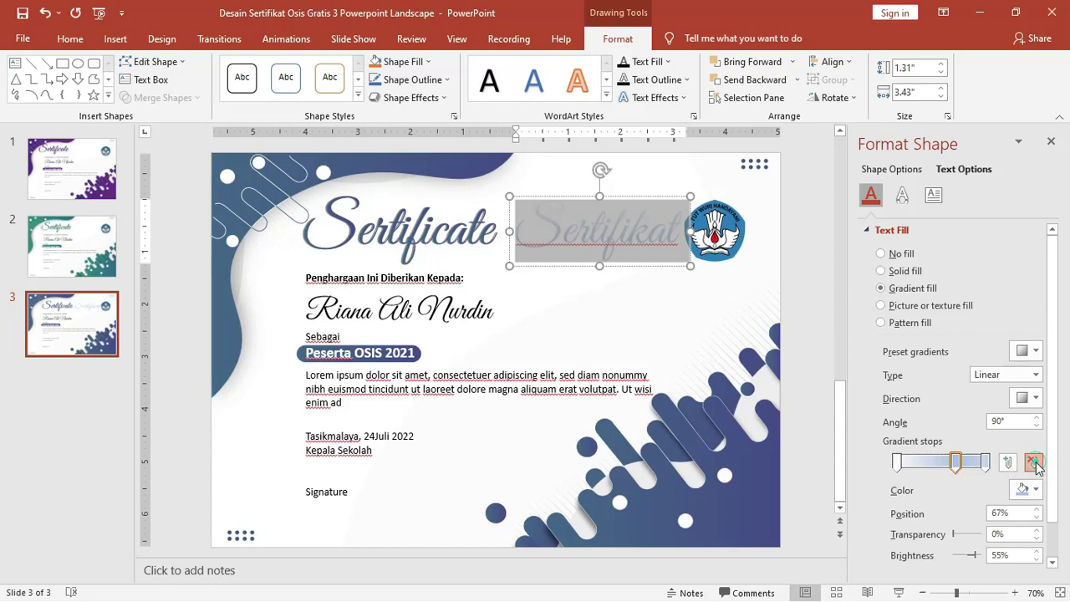
Set both gradient stops to the slide's dark blue using the eyedropper
{"action": "left_click", "coordinate": [897, 462]}
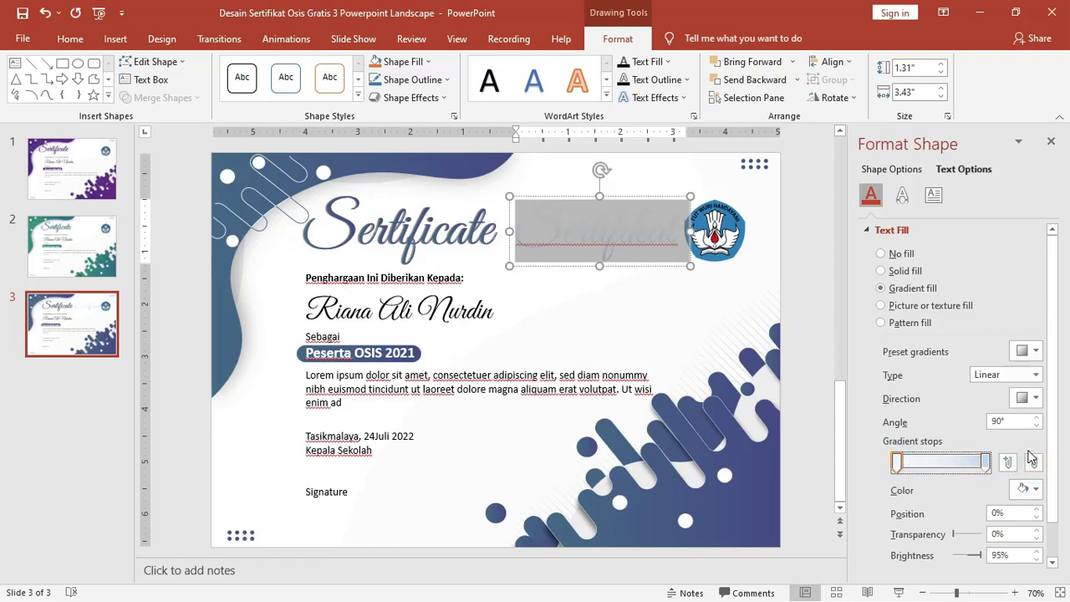
{"action": "left_click", "coordinate": [1037, 490]}
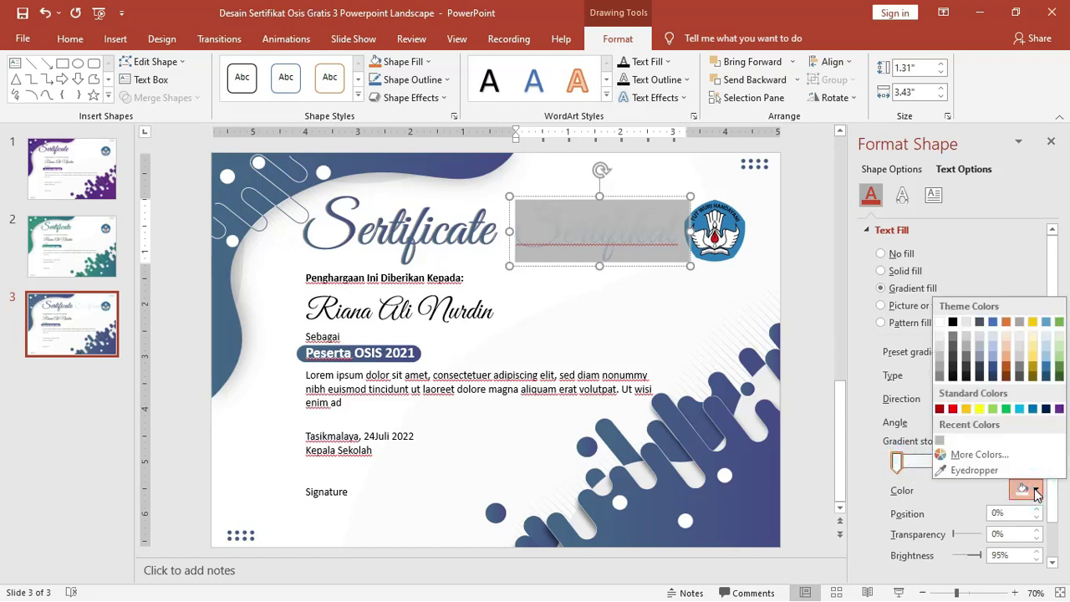
{"action": "left_click", "coordinate": [974, 470]}
{"action": "left_click", "coordinate": [763, 497]}
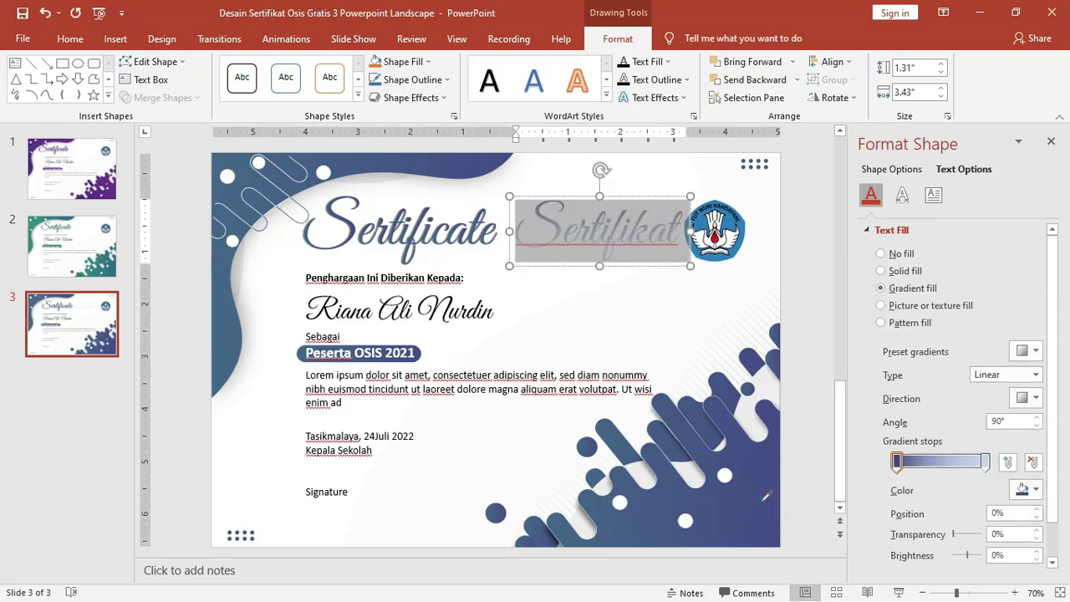
{"action": "left_click", "coordinate": [986, 462]}
{"action": "left_click", "coordinate": [1035, 490]}
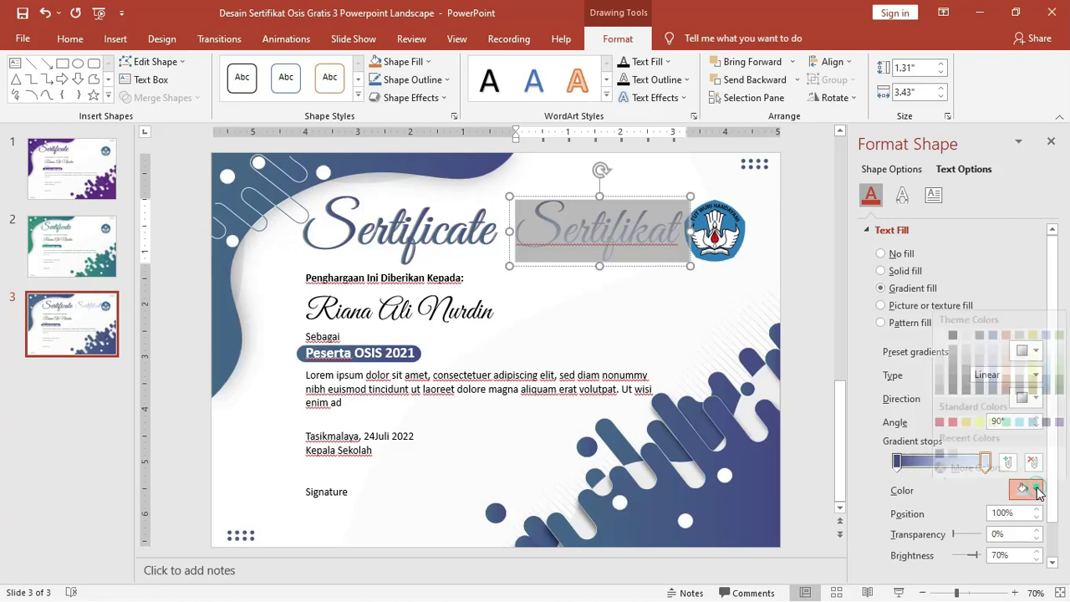
{"action": "left_click", "coordinate": [975, 469]}
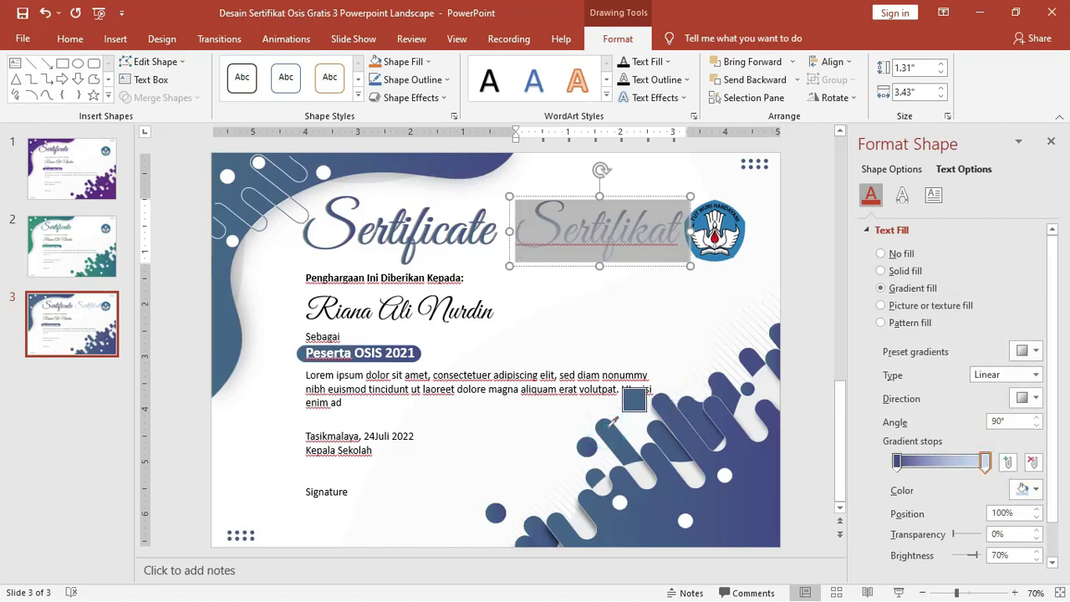
{"action": "left_click", "coordinate": [612, 422]}
{"action": "left_click", "coordinate": [815, 230]}
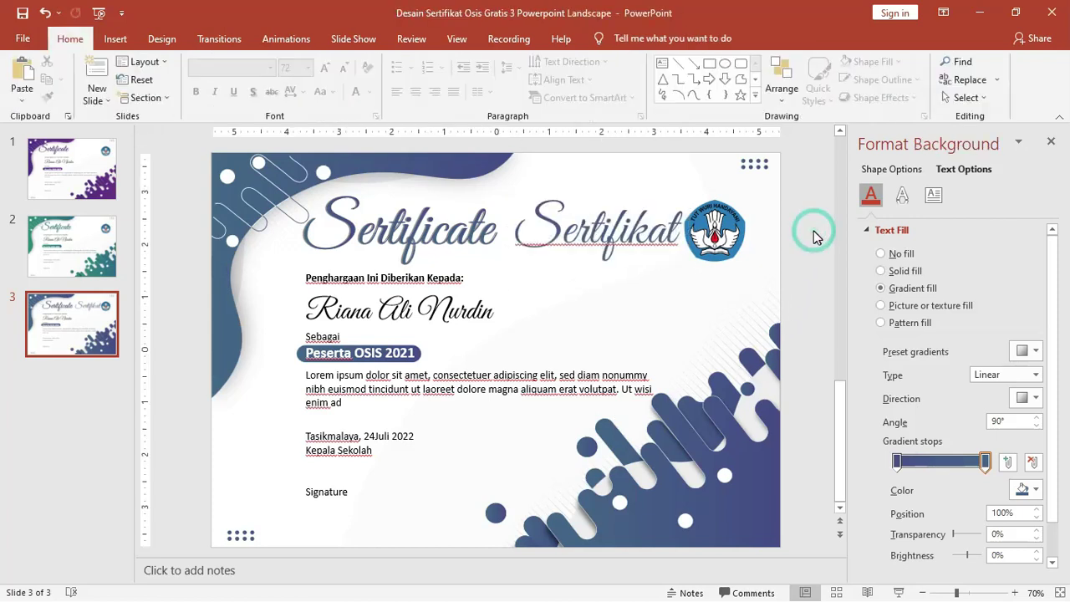
{"action": "left_click", "coordinate": [611, 236]}
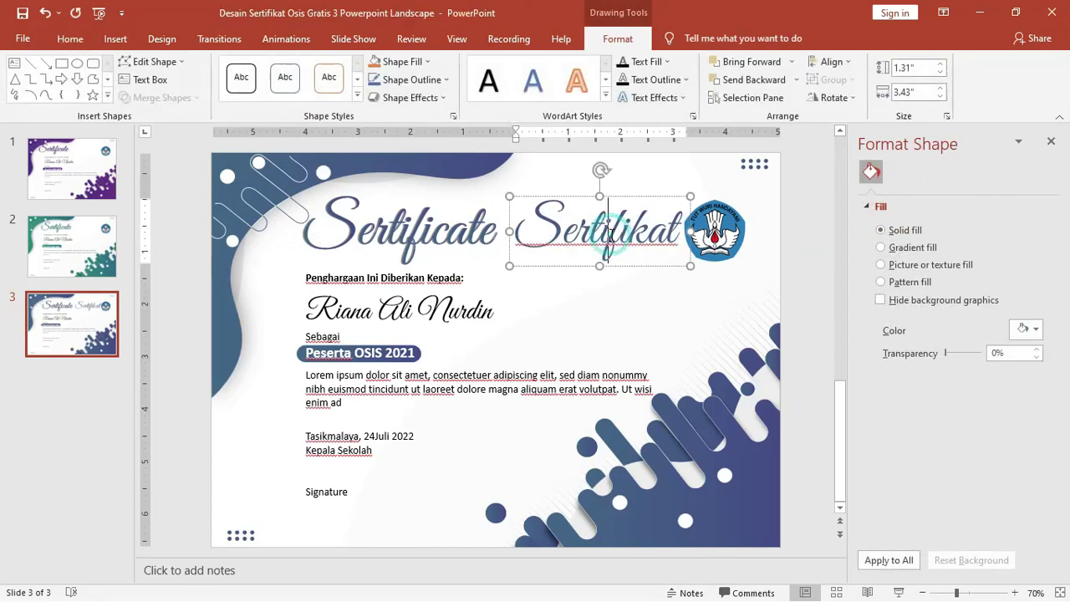
{"action": "left_click_drag", "start_coordinate": [512, 232], "coordinate": [715, 240]}
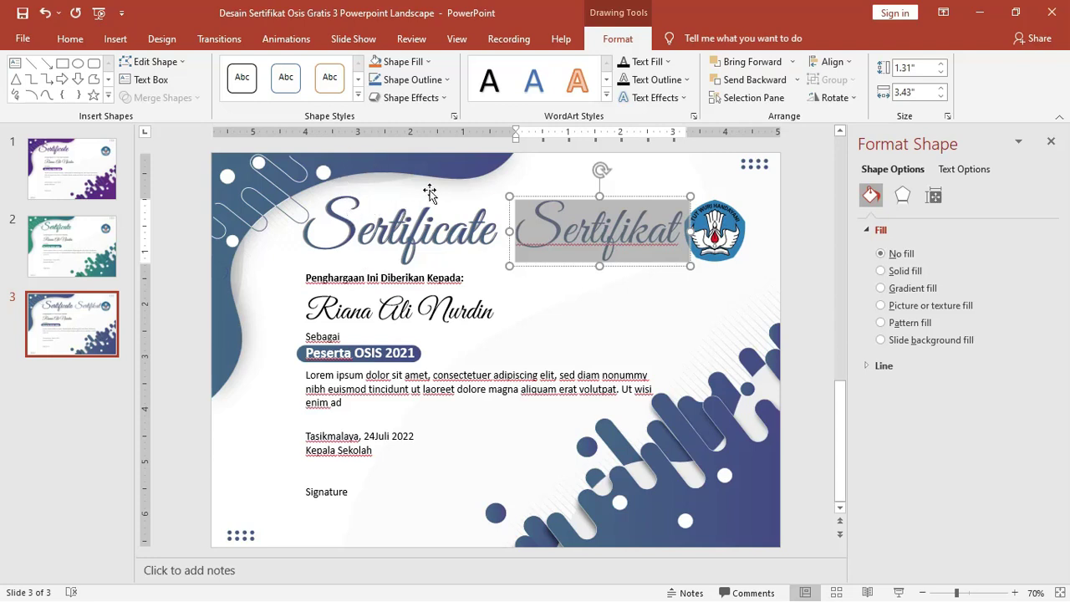
Make the Sertifikat title text bold
{"action": "left_click", "coordinate": [70, 39]}
{"action": "left_click", "coordinate": [198, 92]}
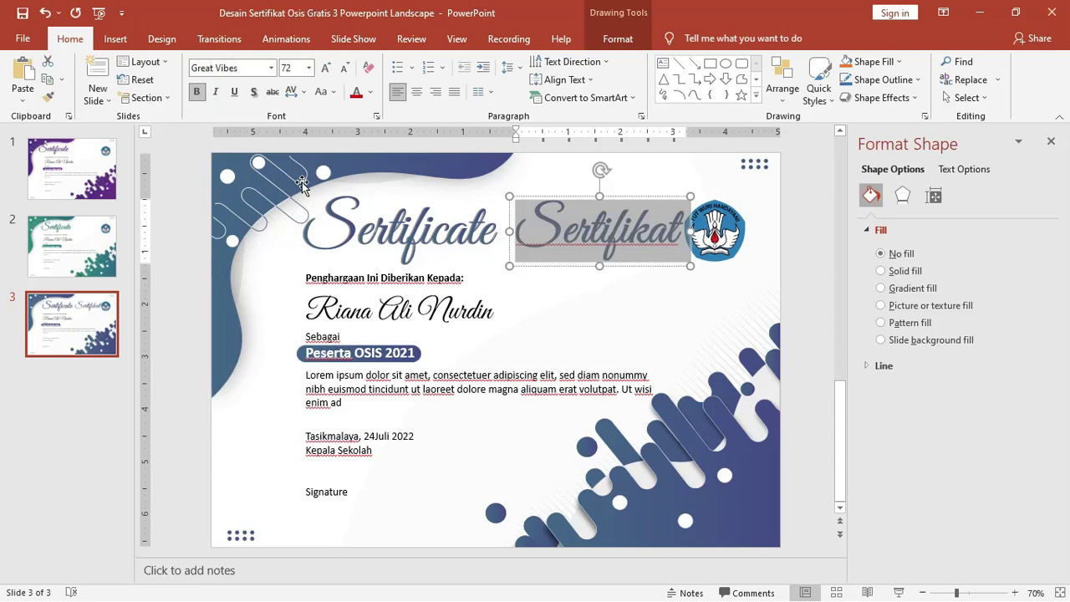
{"action": "left_click", "coordinate": [657, 293]}
{"action": "left_click", "coordinate": [633, 231]}
{"action": "double_click", "coordinate": [633, 232]}
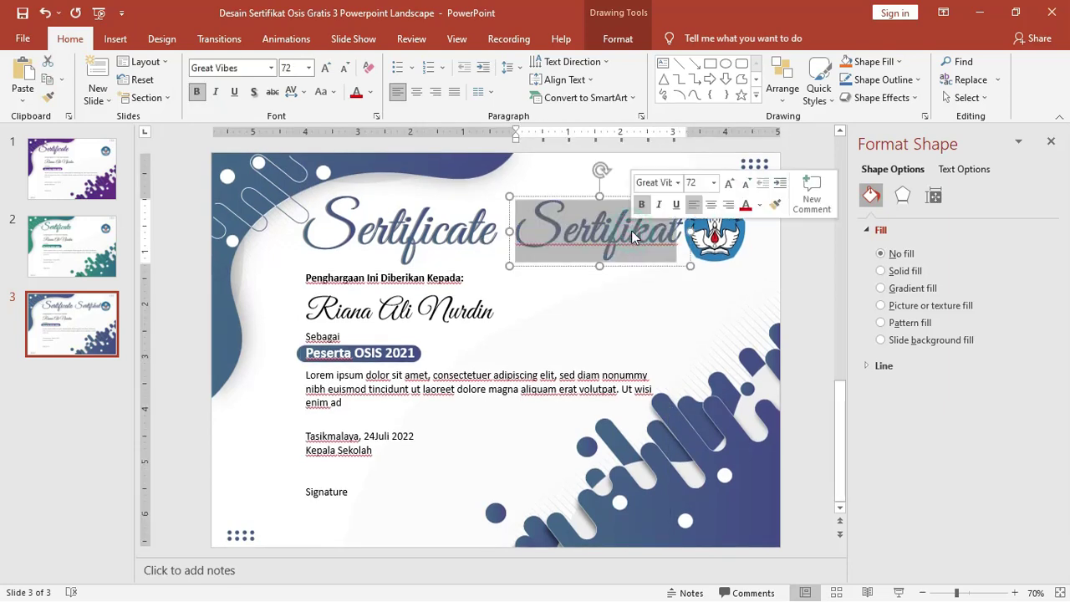
Add an outer drop shadow to Sertifikat and reduce the shadow's size
{"action": "left_click", "coordinate": [903, 195]}
{"action": "left_click", "coordinate": [888, 230]}
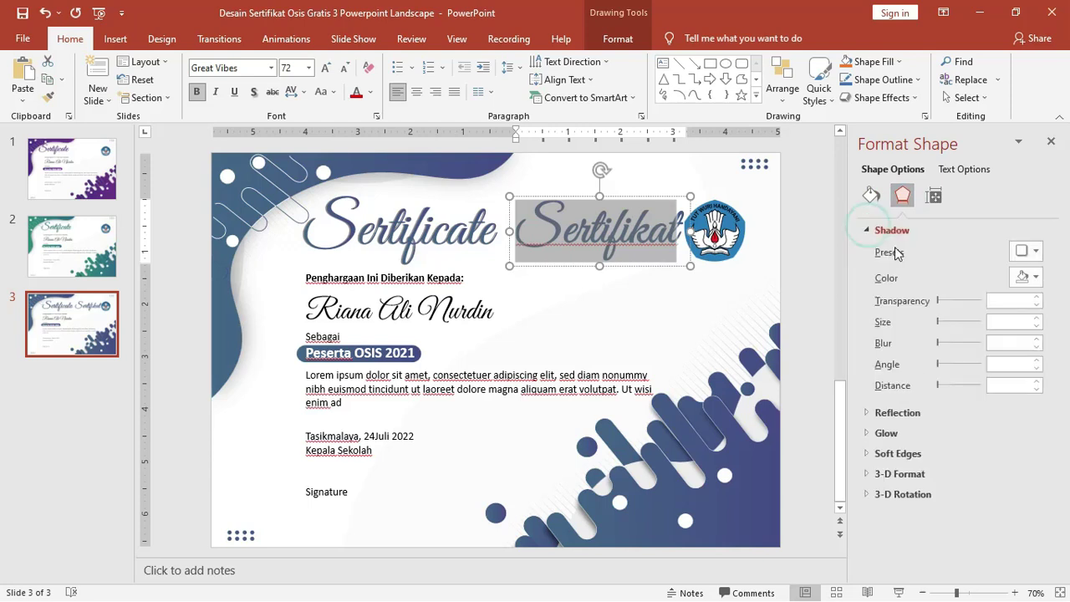
{"action": "left_click", "coordinate": [1033, 252]}
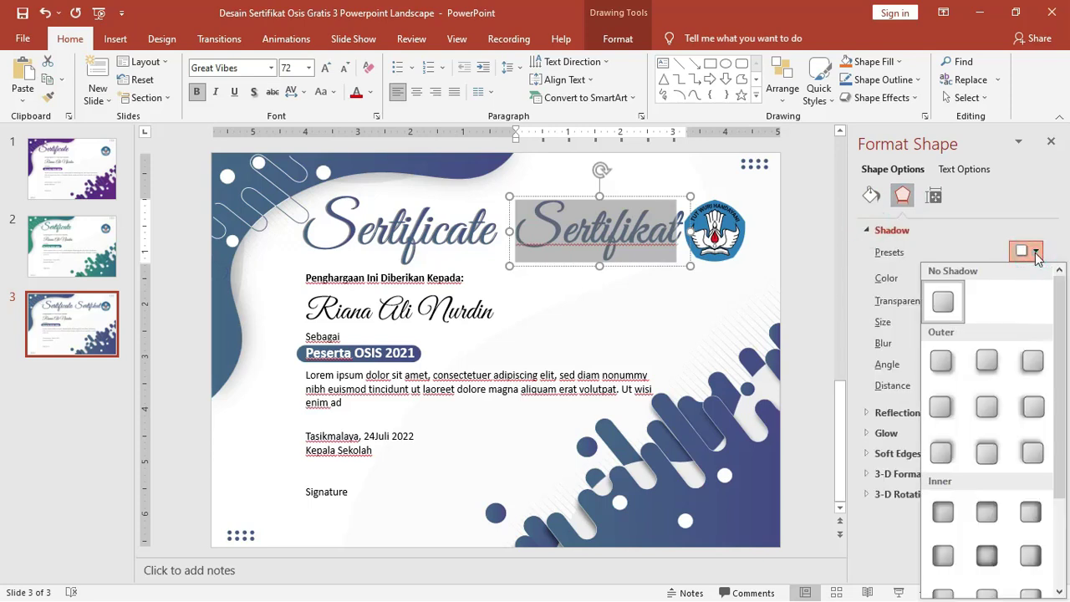
{"action": "left_click", "coordinate": [942, 361]}
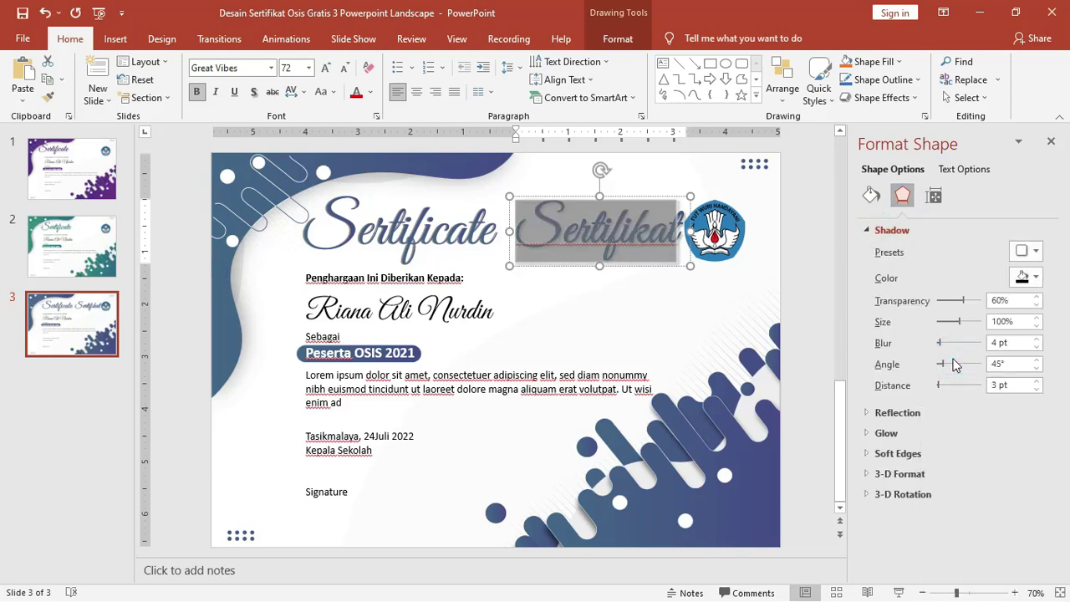
{"action": "left_click", "coordinate": [815, 259]}
{"action": "double_click", "coordinate": [590, 238]}
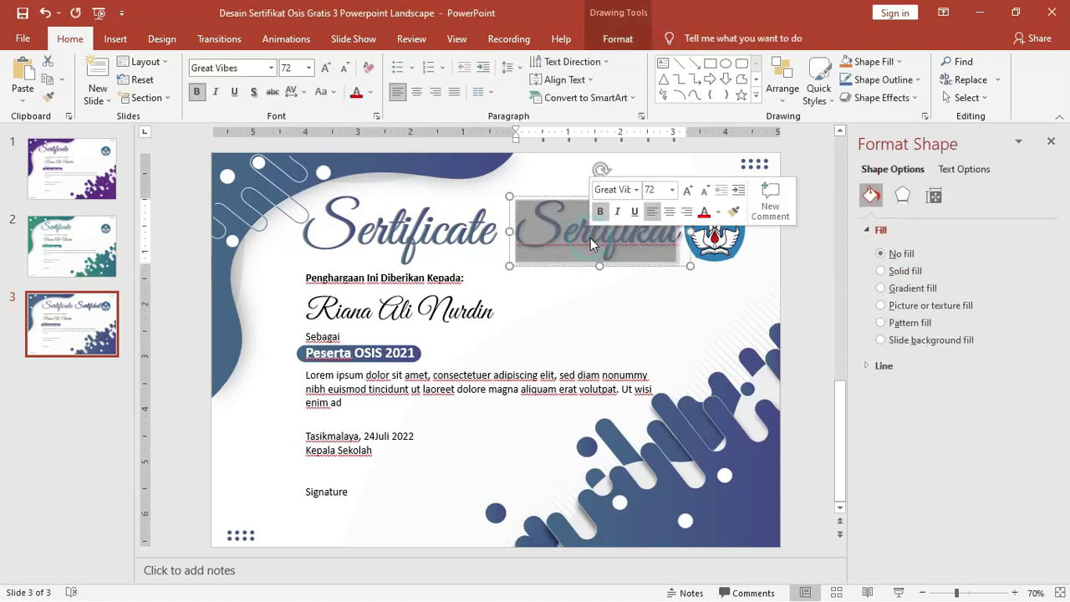
{"action": "left_click", "coordinate": [902, 196]}
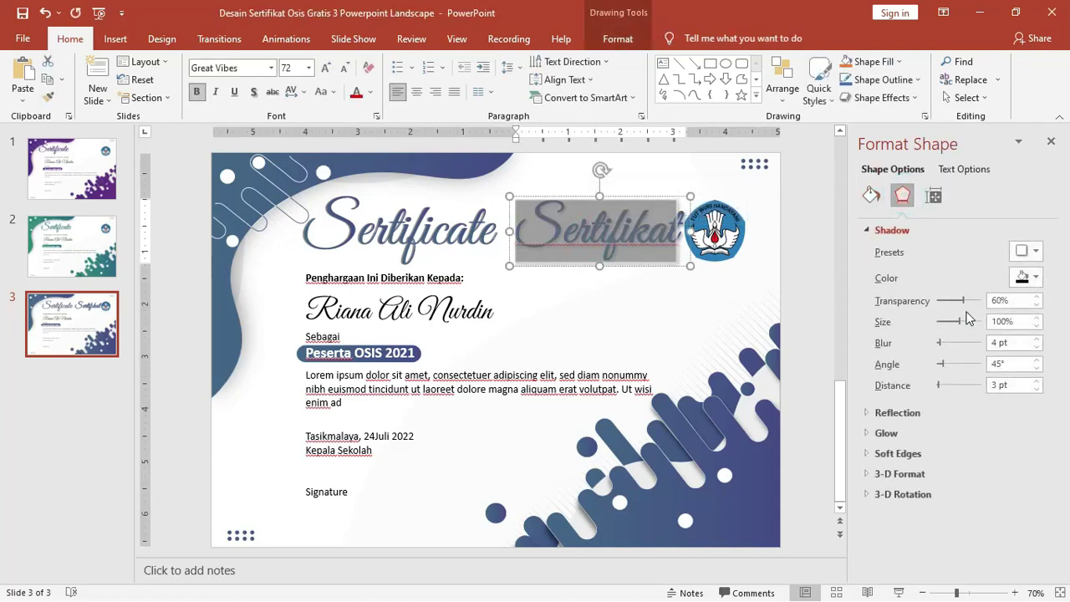
{"action": "mouse_move", "coordinate": [961, 326]}
{"action": "left_mouse_down"}
{"action": "mouse_move", "coordinate": [914, 332]}
{"action": "mouse_move", "coordinate": [943, 326]}
{"action": "left_mouse_up"}
{"action": "left_click", "coordinate": [736, 246]}
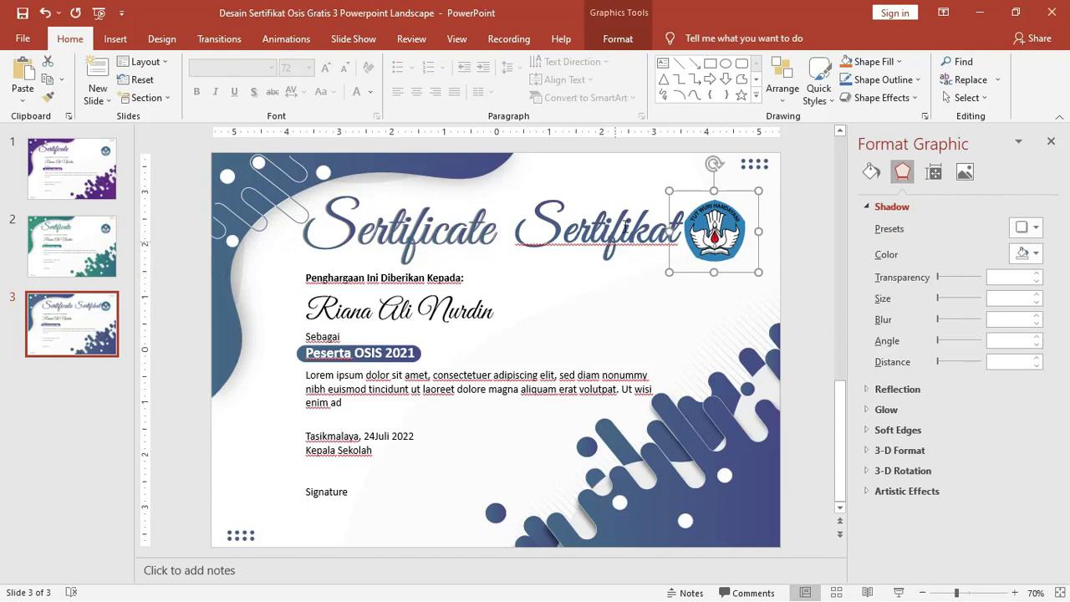
{"action": "left_click", "coordinate": [574, 181]}
{"action": "left_click", "coordinate": [570, 223]}
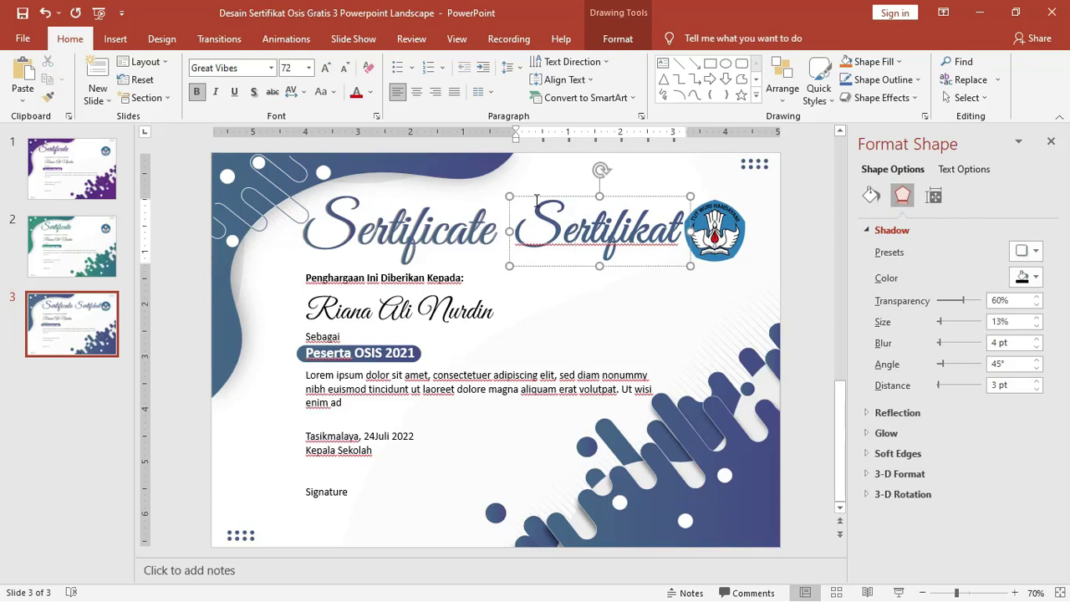
Return to slide 1, the purple certificate
{"action": "left_click", "coordinate": [74, 191]}
{"action": "key", "text": "Down"}
{"action": "key", "text": "Down"}
{"action": "key", "text": "Up"}
{"action": "key", "text": "Up"}
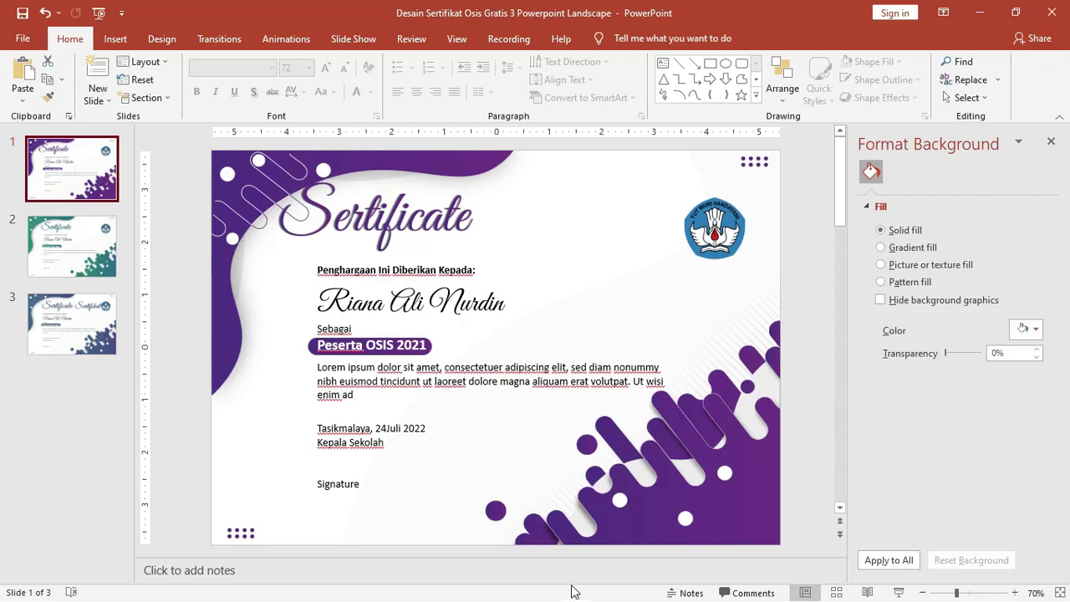
Switch to the Word document 'Desain Sertifikat OSIS Gratis 3 Word Landscape 1'
{"action": "key", "text": "alt+Tab"}
{"action": "key", "text": "alt+Tab"}
{"action": "key", "text": "alt+Tab"}
{"action": "key", "text": "alt+Tab"}
{"action": "key", "text": "alt+Tab"}
{"action": "key", "text": "alt+Tab"}
{"action": "key", "text": "alt+Tab"}
{"action": "key", "text": "alt+Tab"}
{"action": "left_click", "coordinate": [519, 379]}
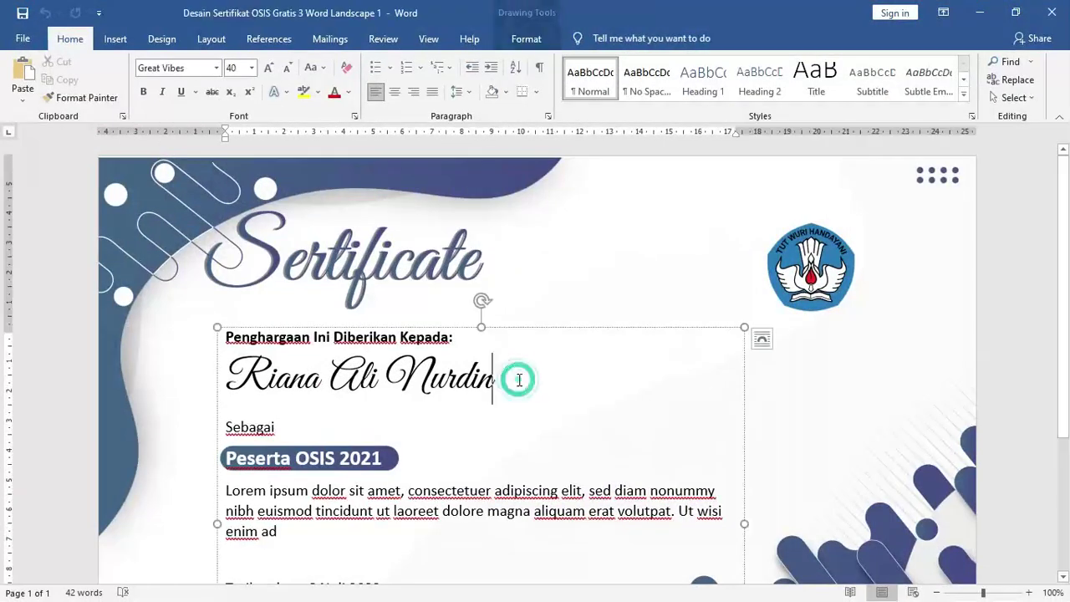
{"action": "scroll", "coordinate": [508, 376], "scroll_direction": "down", "scroll_amount": 1}
{"action": "scroll", "coordinate": [508, 376], "scroll_direction": "down", "scroll_amount": 1}
{"action": "scroll", "coordinate": [509, 377], "scroll_direction": "down", "scroll_amount": 2}
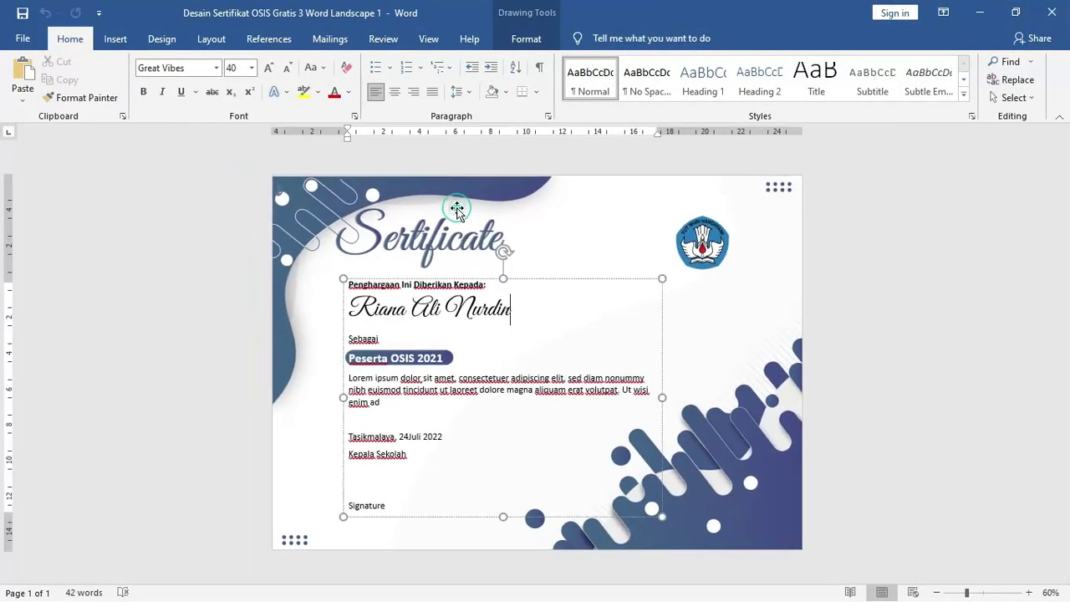
Inspect the Sertificate title graphic and the body text box, then leave Word
{"action": "left_click", "coordinate": [456, 210]}
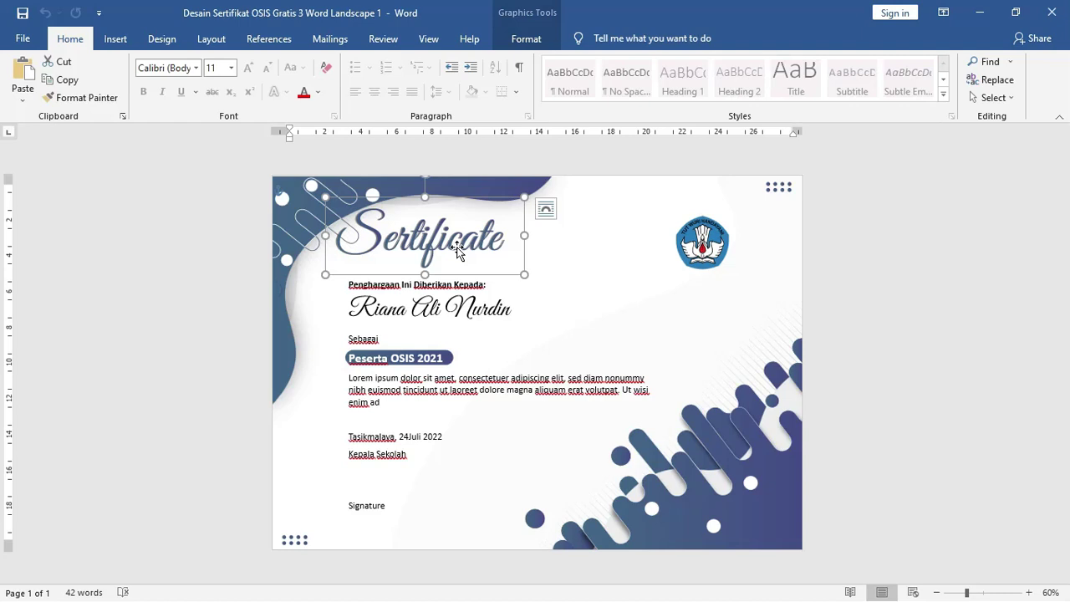
{"action": "left_click", "coordinate": [461, 318]}
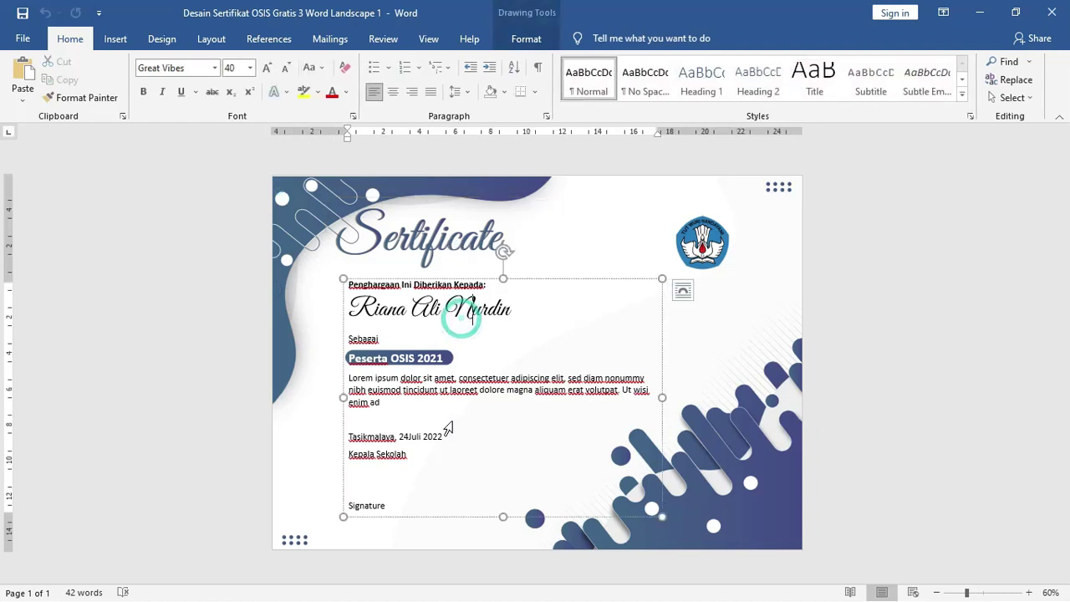
{"action": "left_click", "coordinate": [401, 501]}
{"action": "left_click_drag", "start_coordinate": [382, 486], "coordinate": [349, 284]}
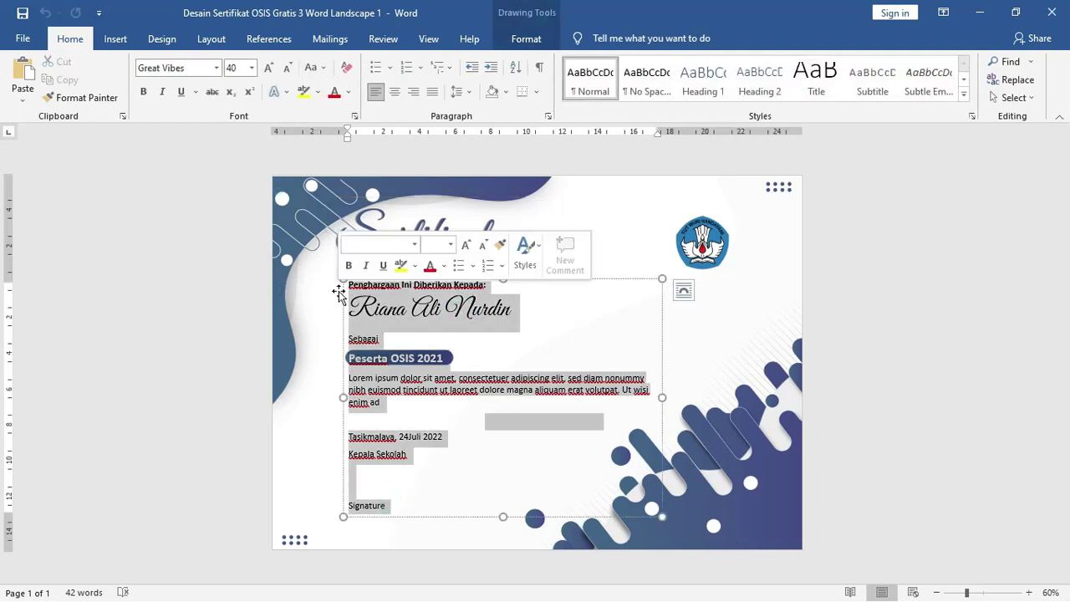
{"action": "left_click", "coordinate": [444, 320]}
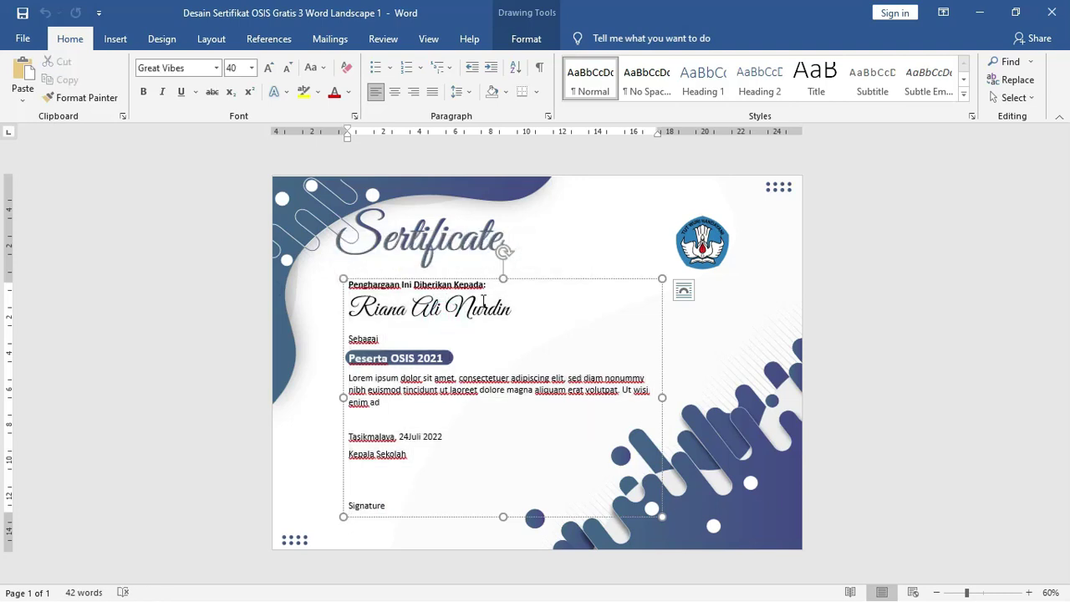
{"action": "key", "text": "alt+Tab"}
{"action": "key", "text": "Tab"}
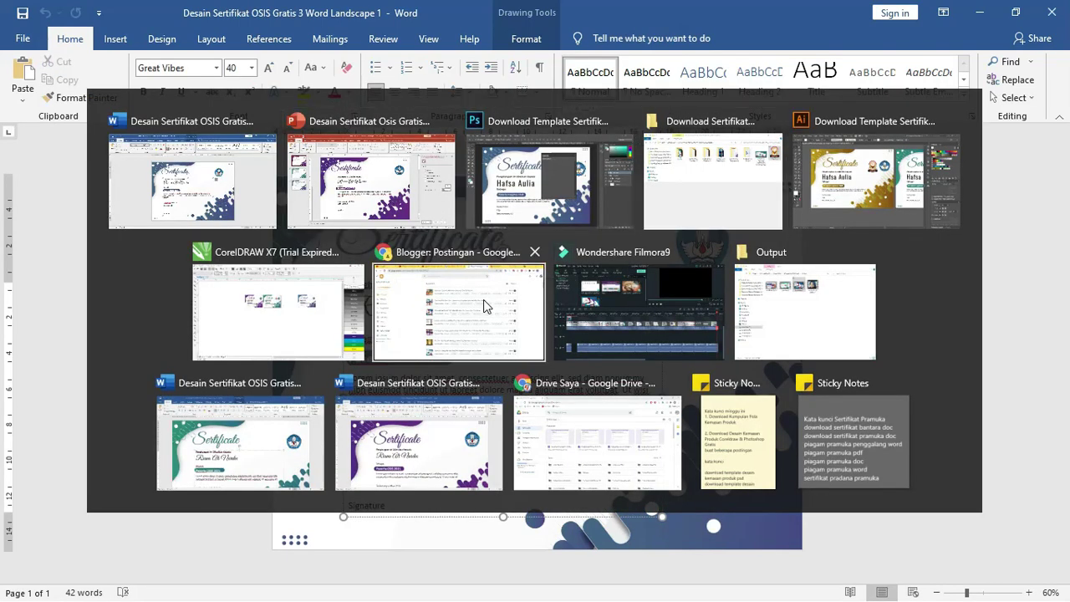
Maximize the File Explorer window showing the Download Sertifikat OSIS 6 Photoshop Dan Coreldraw folder
{"action": "key", "text": "Tab"}
{"action": "left_click", "coordinate": [877, 304]}
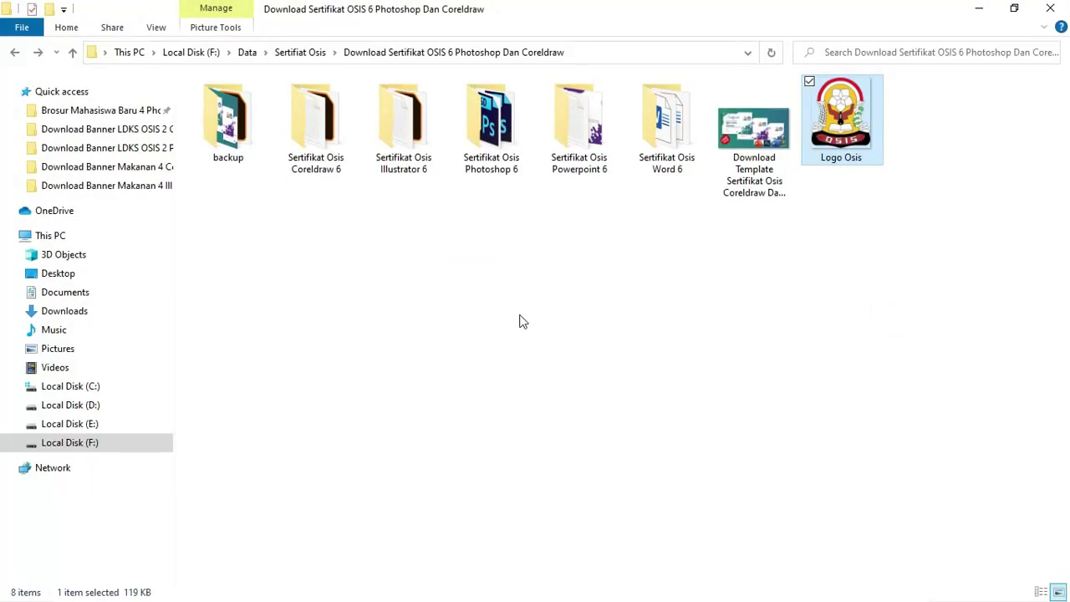
{"action": "key", "text": "alt+Tab"}
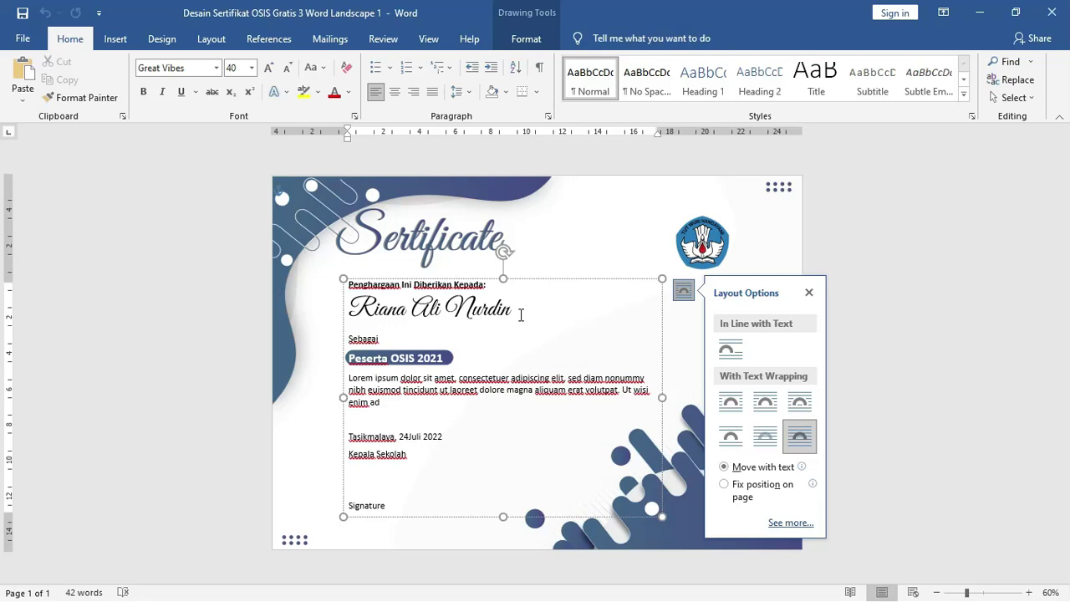
Follow the templatekita post's 'Download File Disini' link to the Google Drive folder
{"action": "key", "text": "alt+Tab"}
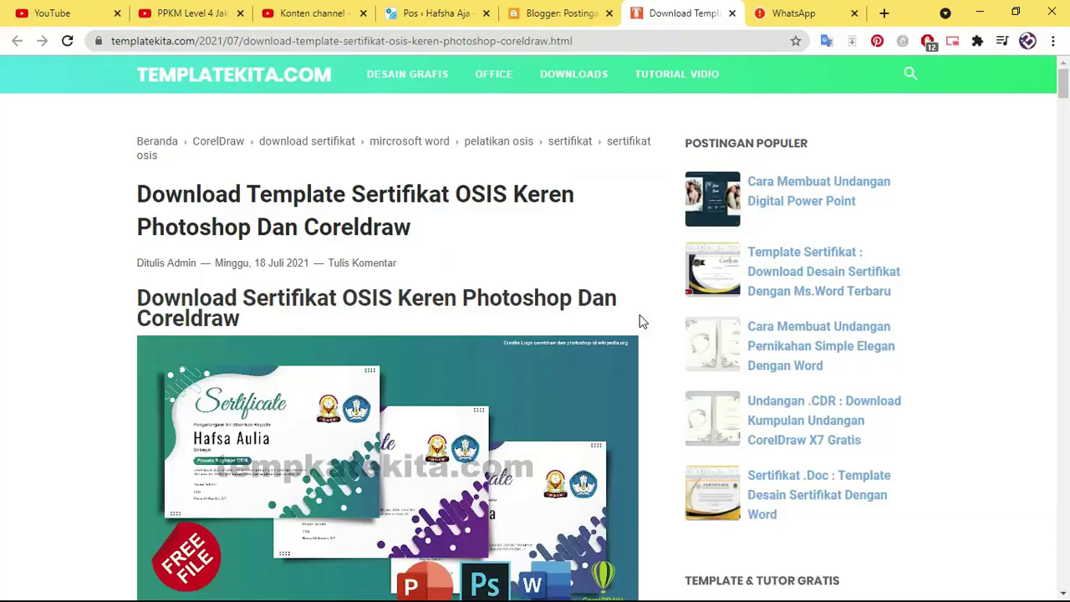
{"action": "scroll", "coordinate": [452, 326], "scroll_direction": "down", "scroll_amount": 4}
{"action": "scroll", "coordinate": [276, 327], "scroll_direction": "down", "scroll_amount": 3}
{"action": "scroll", "coordinate": [305, 327], "scroll_direction": "down", "scroll_amount": 4}
{"action": "scroll", "coordinate": [305, 327], "scroll_direction": "down", "scroll_amount": 5}
{"action": "scroll", "coordinate": [318, 327], "scroll_direction": "down", "scroll_amount": 4}
{"action": "scroll", "coordinate": [351, 326], "scroll_direction": "down", "scroll_amount": 4}
{"action": "scroll", "coordinate": [383, 331], "scroll_direction": "down", "scroll_amount": 4}
{"action": "scroll", "coordinate": [383, 329], "scroll_direction": "down", "scroll_amount": 3}
{"action": "scroll", "coordinate": [391, 328], "scroll_direction": "down", "scroll_amount": 5}
{"action": "scroll", "coordinate": [393, 328], "scroll_direction": "down", "scroll_amount": 5}
{"action": "scroll", "coordinate": [395, 330], "scroll_direction": "down", "scroll_amount": 4}
{"action": "scroll", "coordinate": [395, 328], "scroll_direction": "down", "scroll_amount": 4}
{"action": "scroll", "coordinate": [396, 329], "scroll_direction": "down", "scroll_amount": 4}
{"action": "scroll", "coordinate": [396, 327], "scroll_direction": "down", "scroll_amount": 5}
{"action": "scroll", "coordinate": [410, 325], "scroll_direction": "down", "scroll_amount": 6}
{"action": "left_click", "coordinate": [259, 489]}
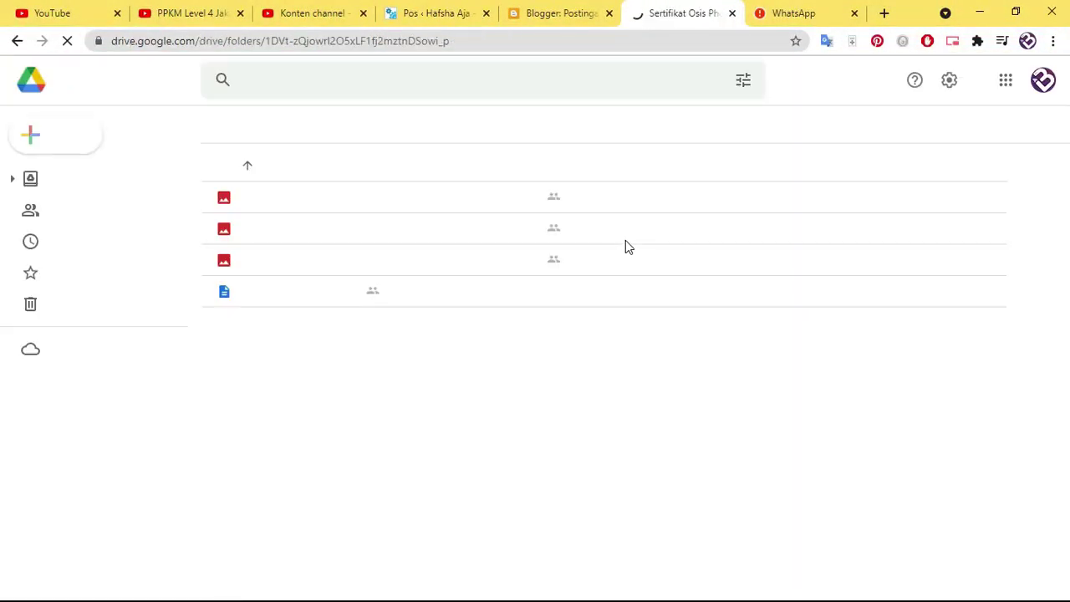